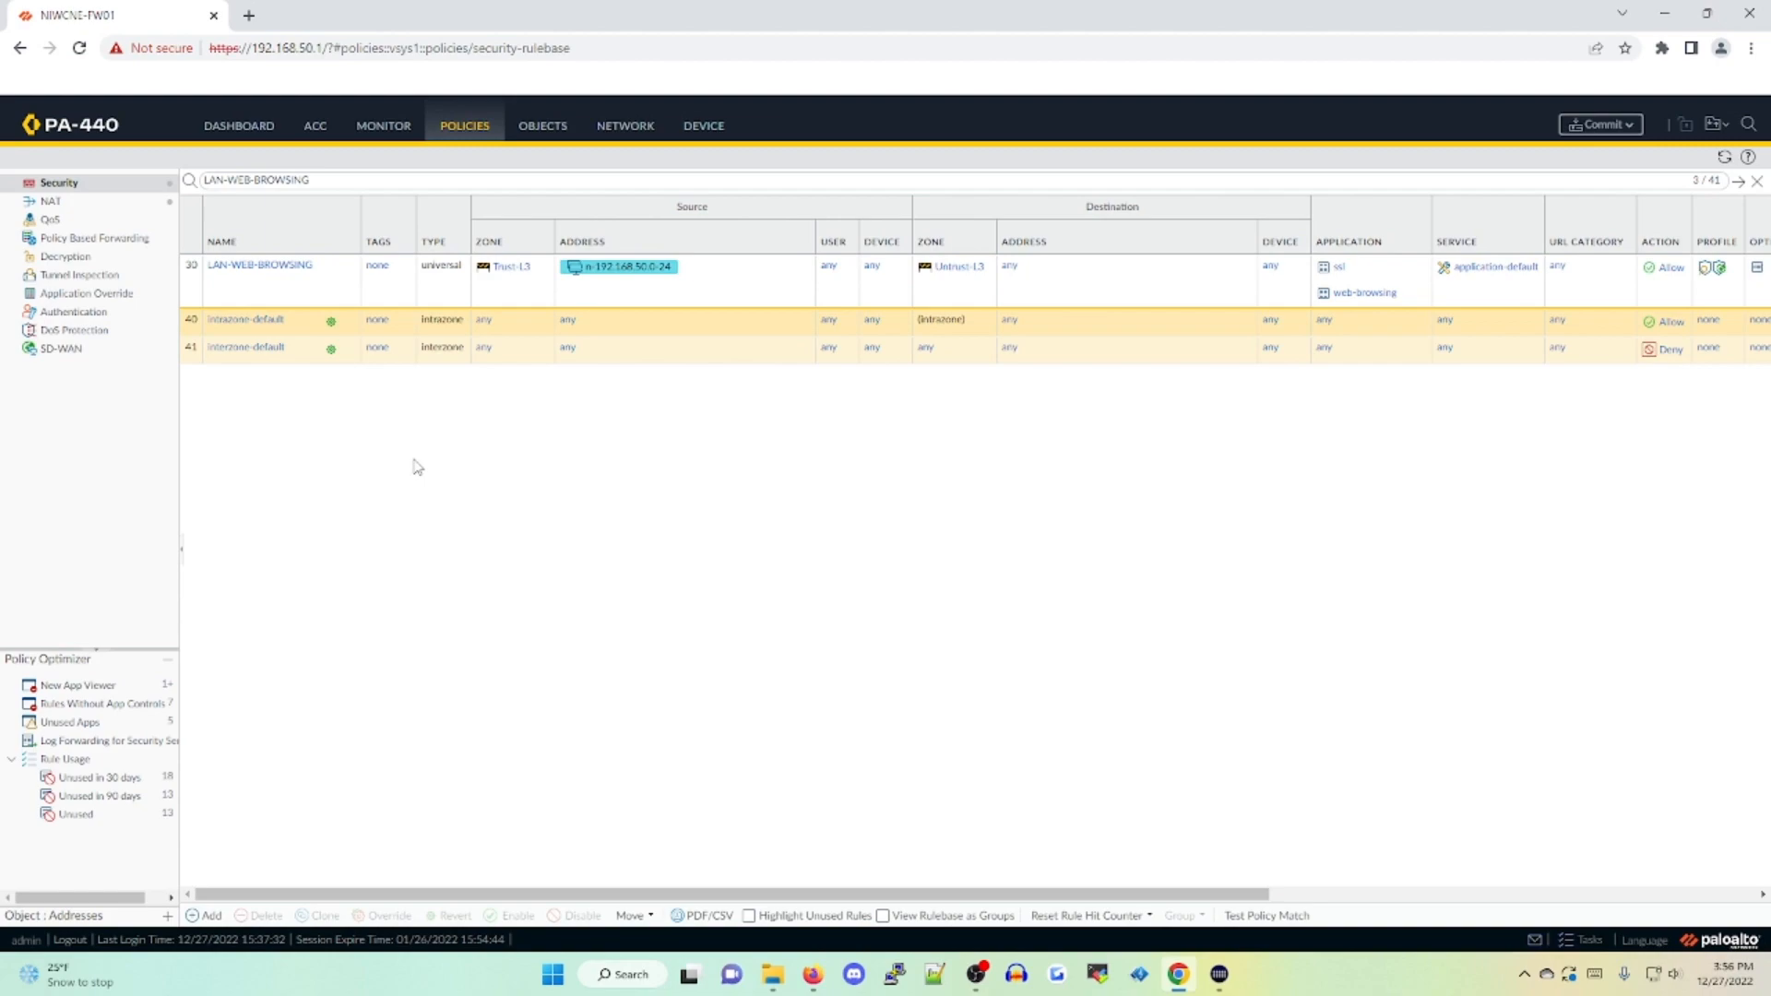
pyautogui.hotkey('ctrl', 'a')
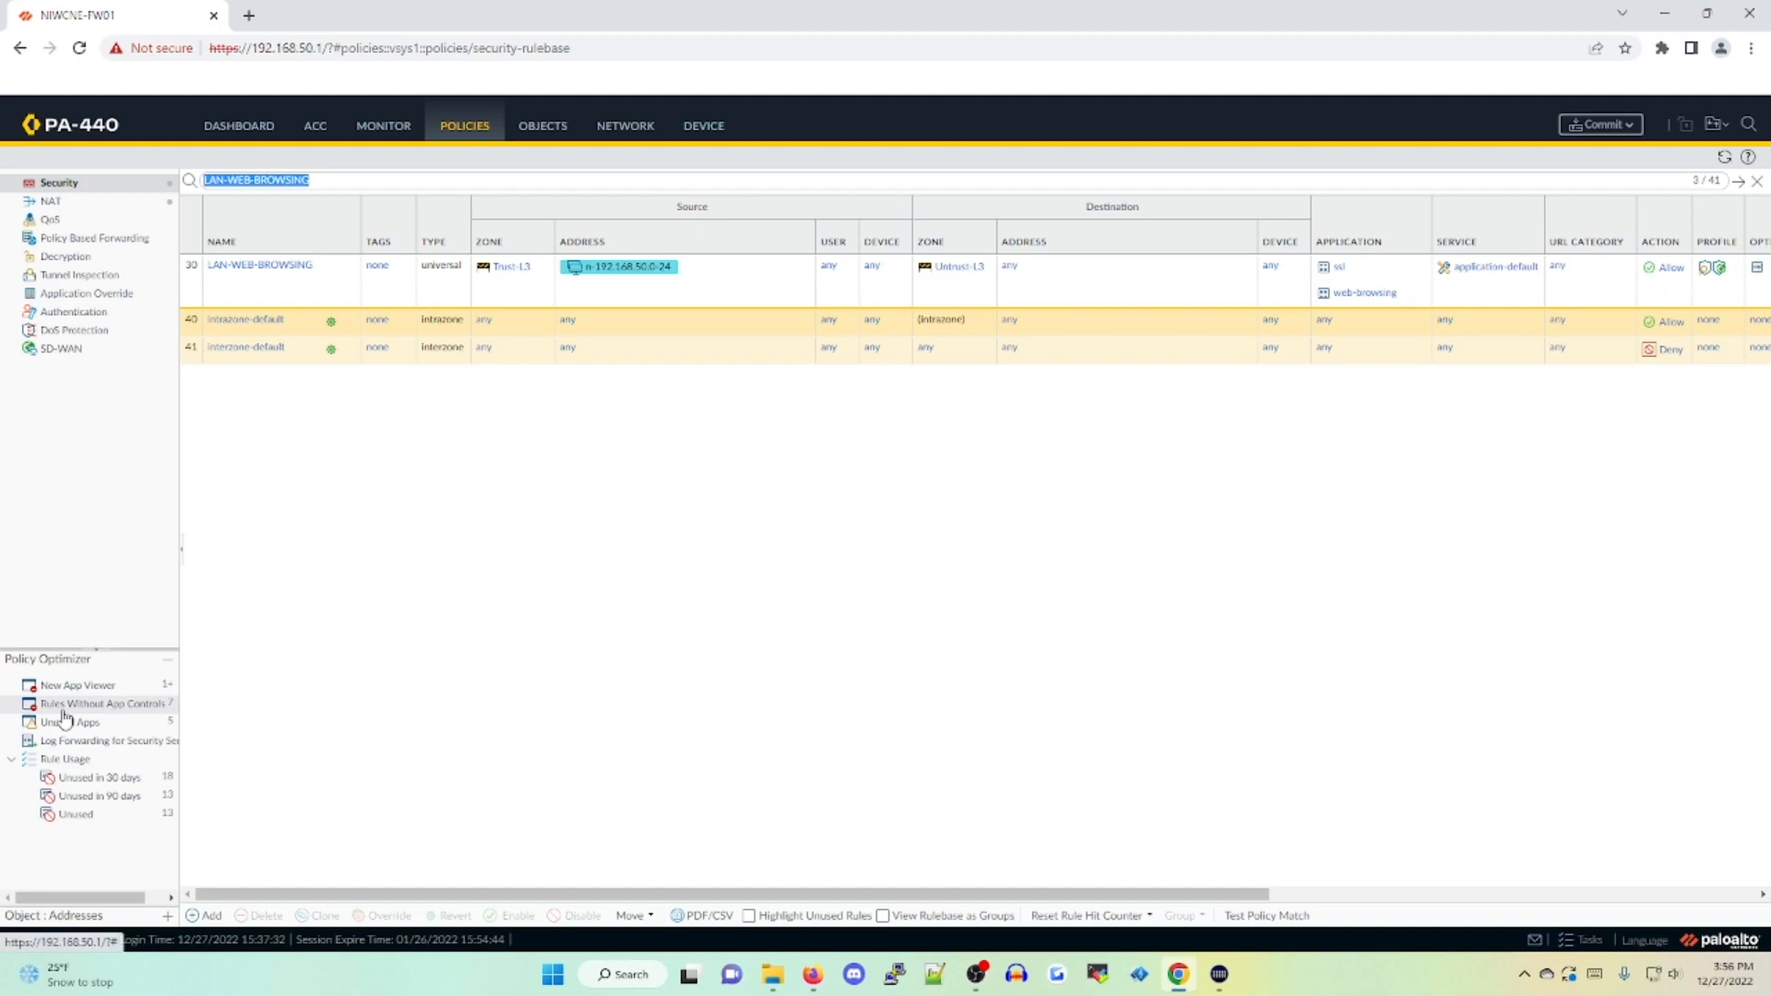
pyautogui.click(103, 706)
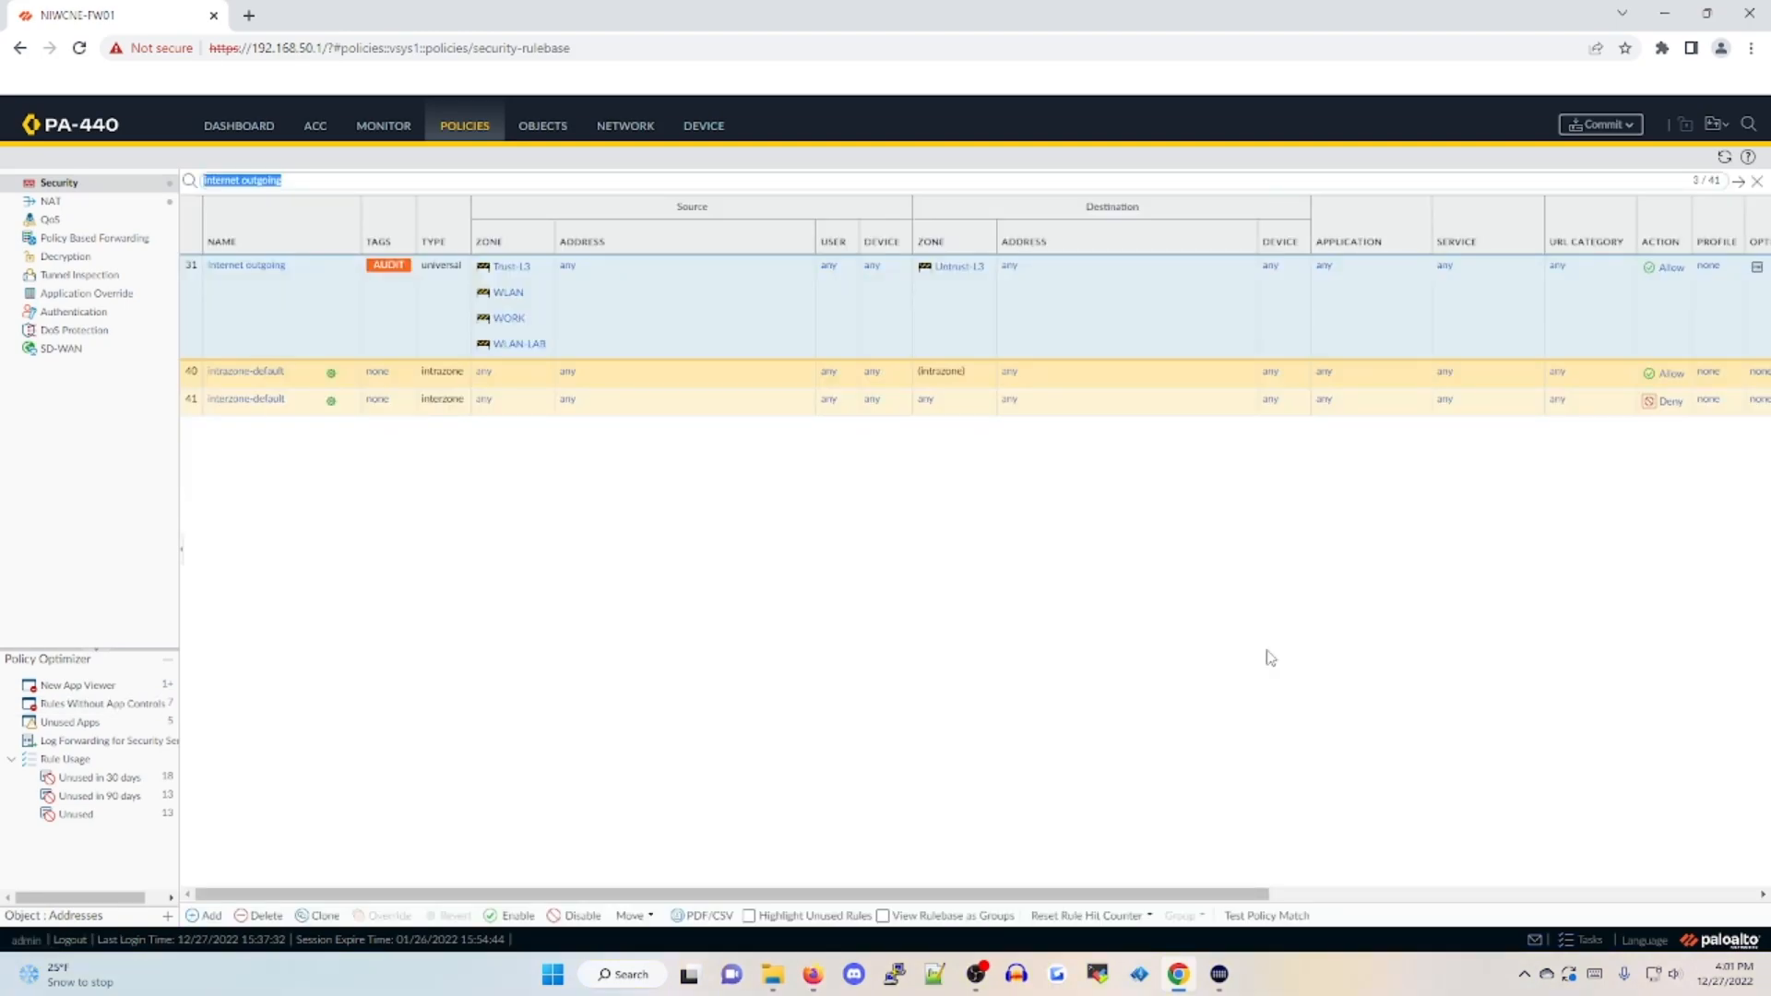
# Open the comparison of applications and applications seen from the usage details of the "Internet outgoing" rule
pyautogui.click(228, 279)
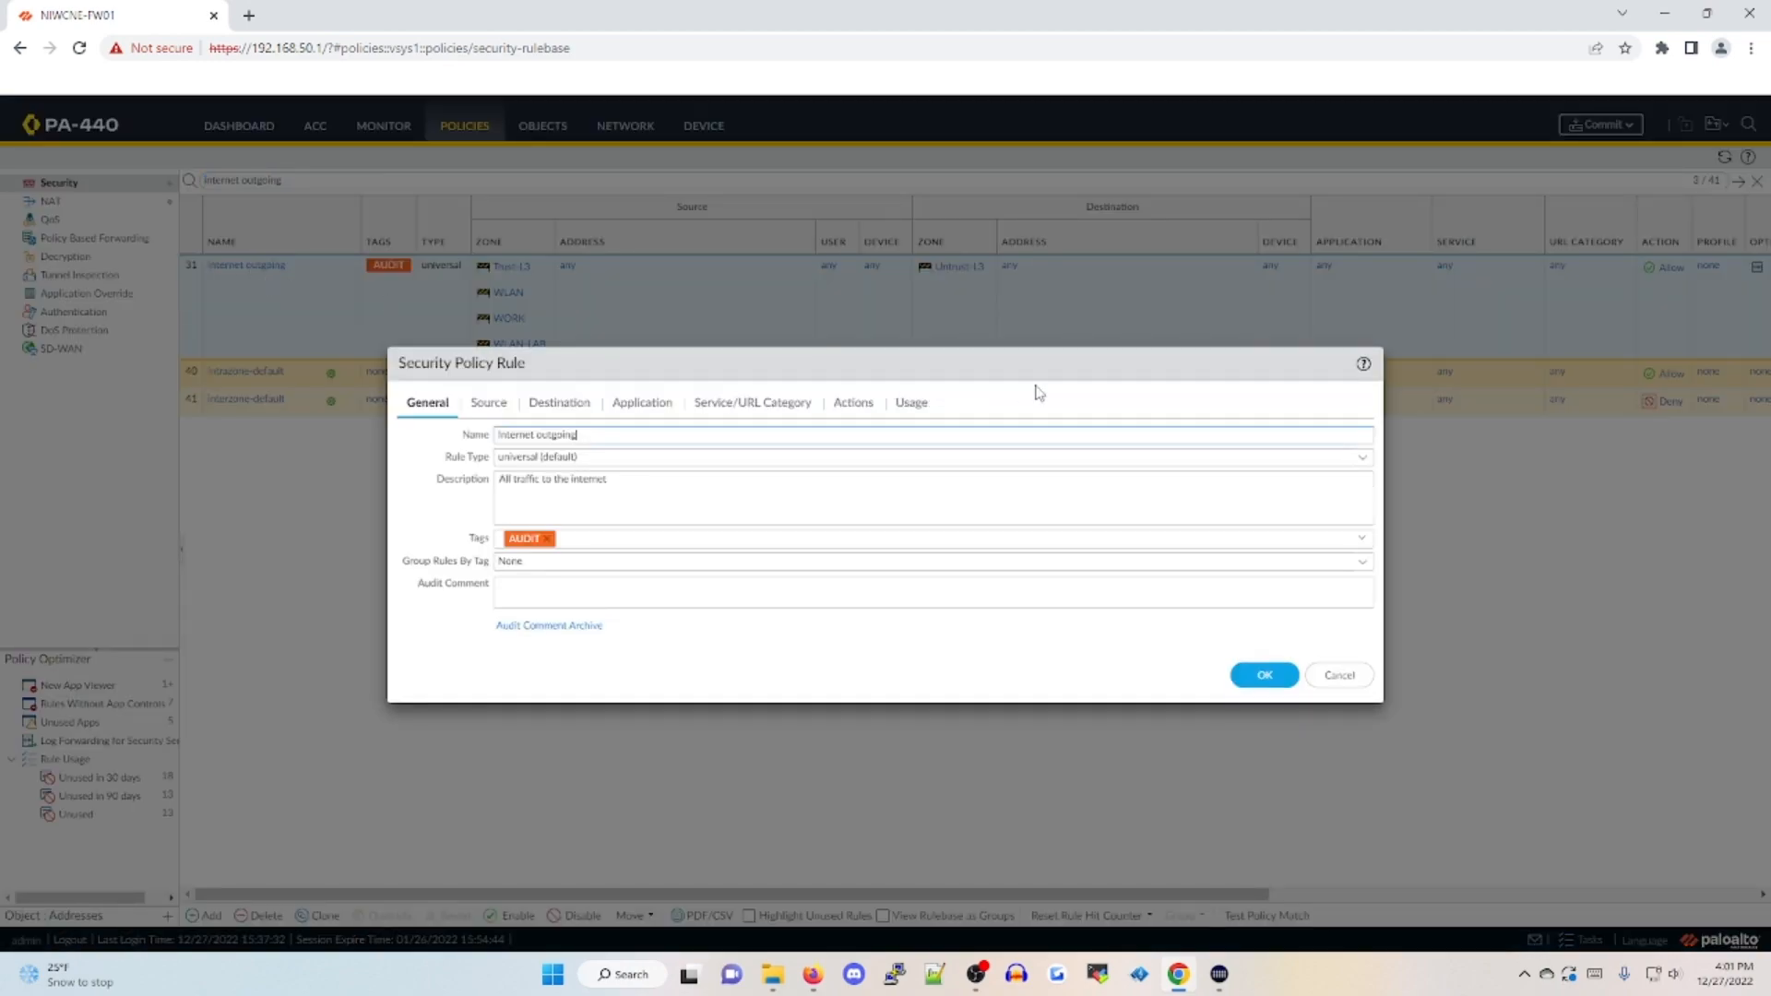
pyautogui.click(911, 410)
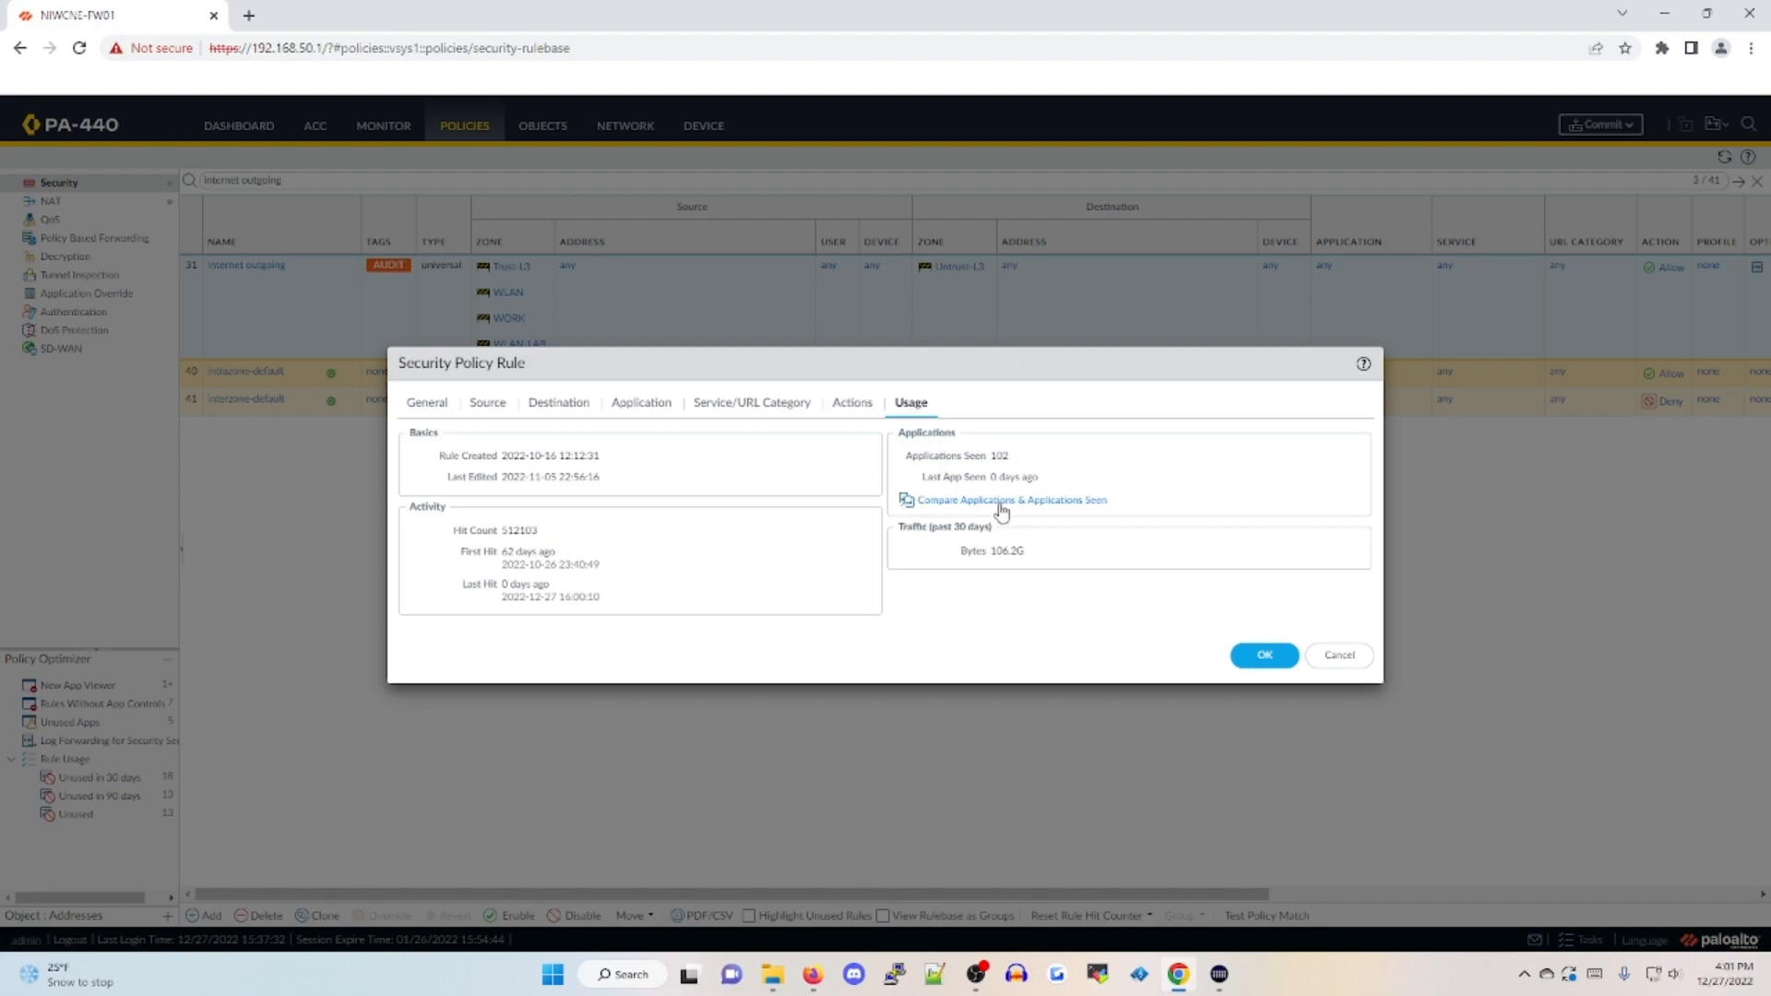
pyautogui.click(1096, 507)
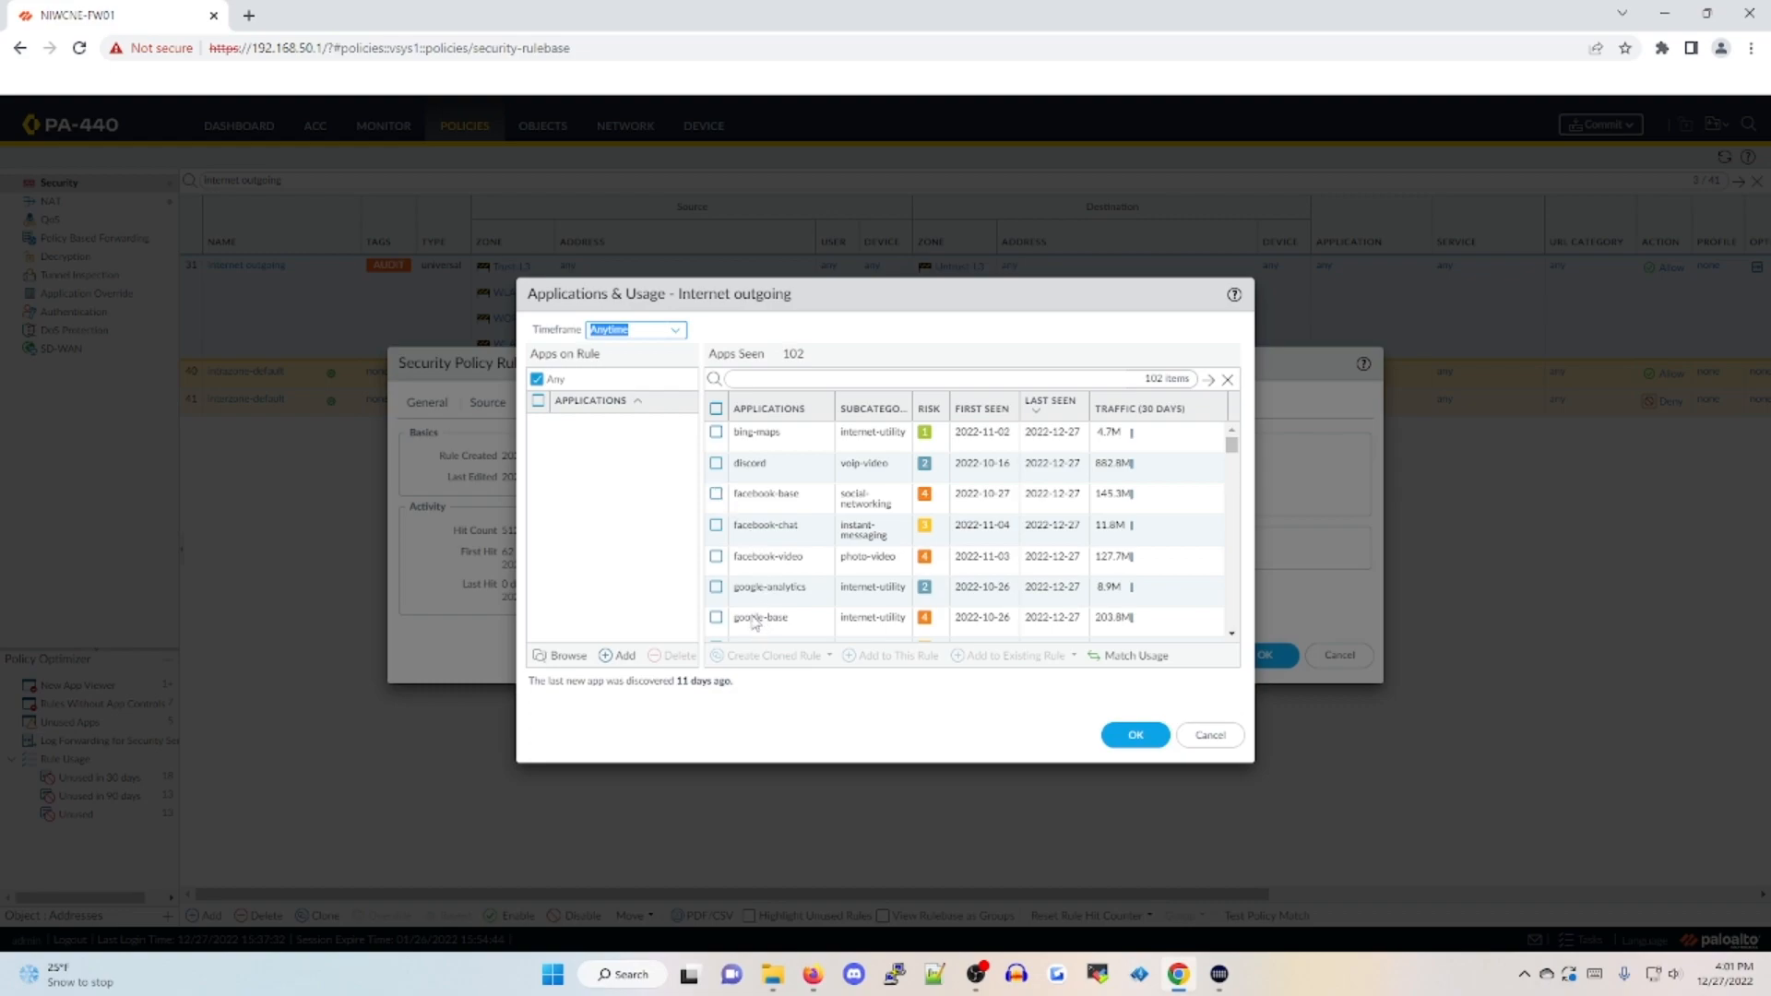
# Review the cloned-rule, this-rule and existing-rule options for all applications seen, and close the rule without saving changes
pyautogui.click(716, 408)
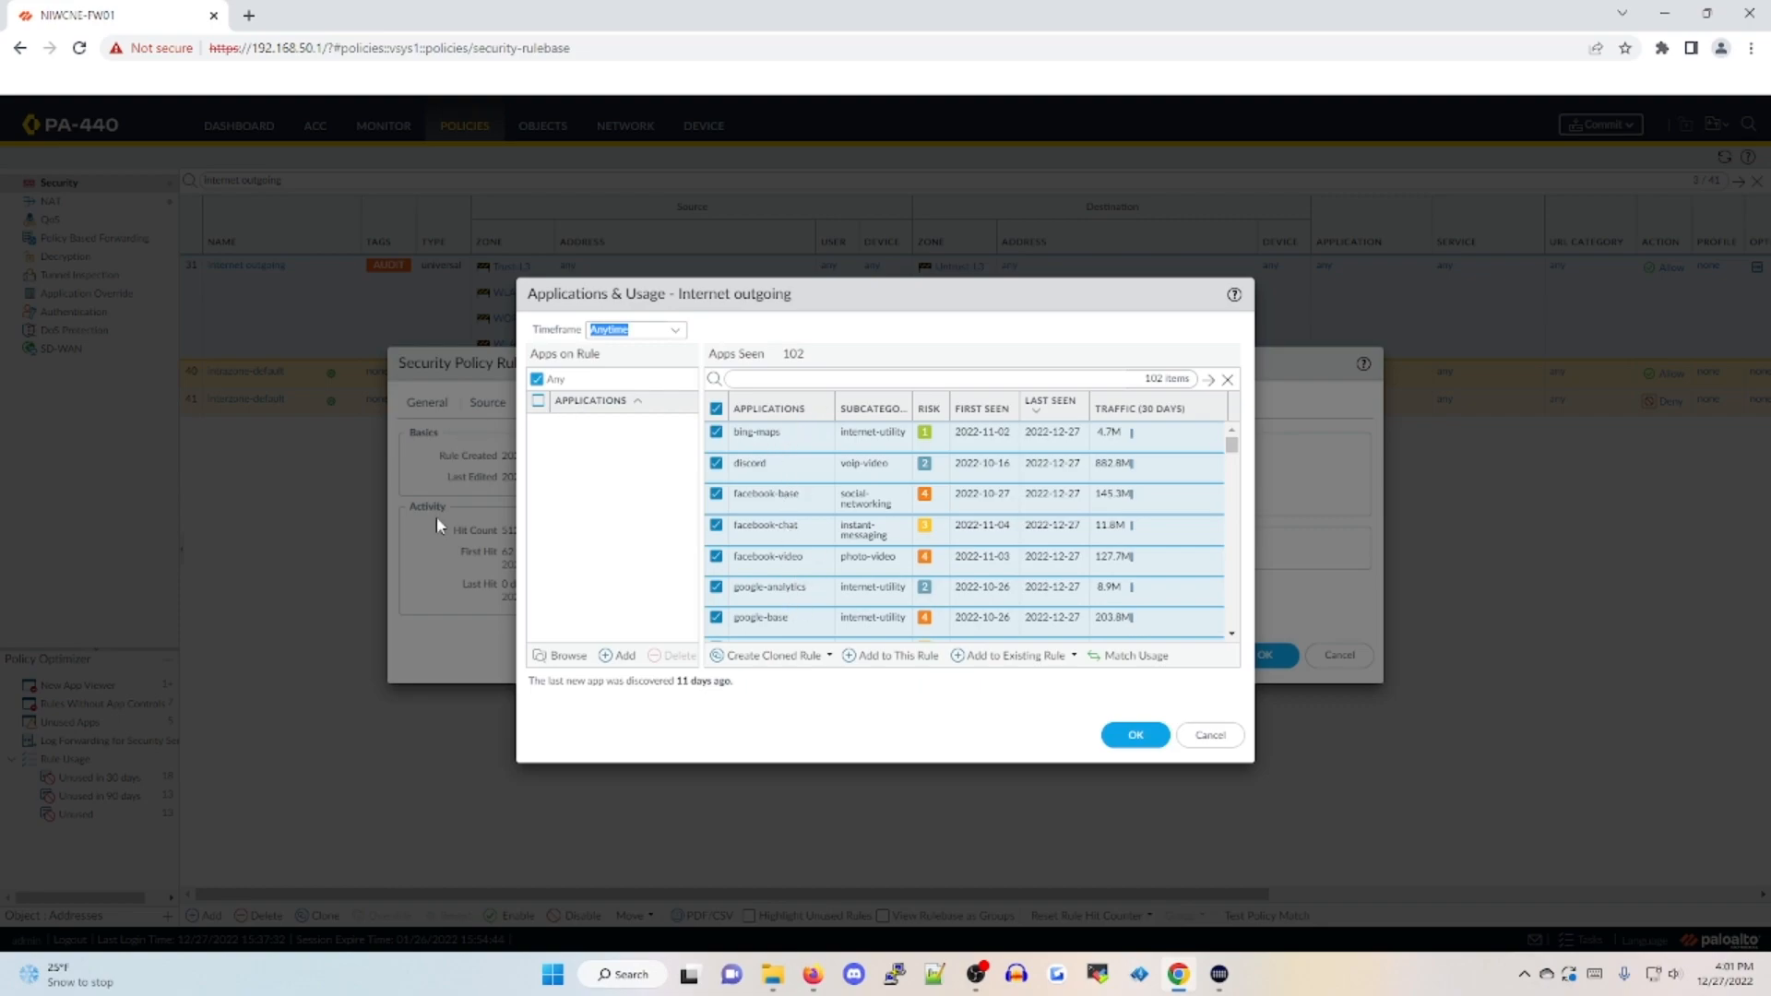
pyautogui.click(815, 659)
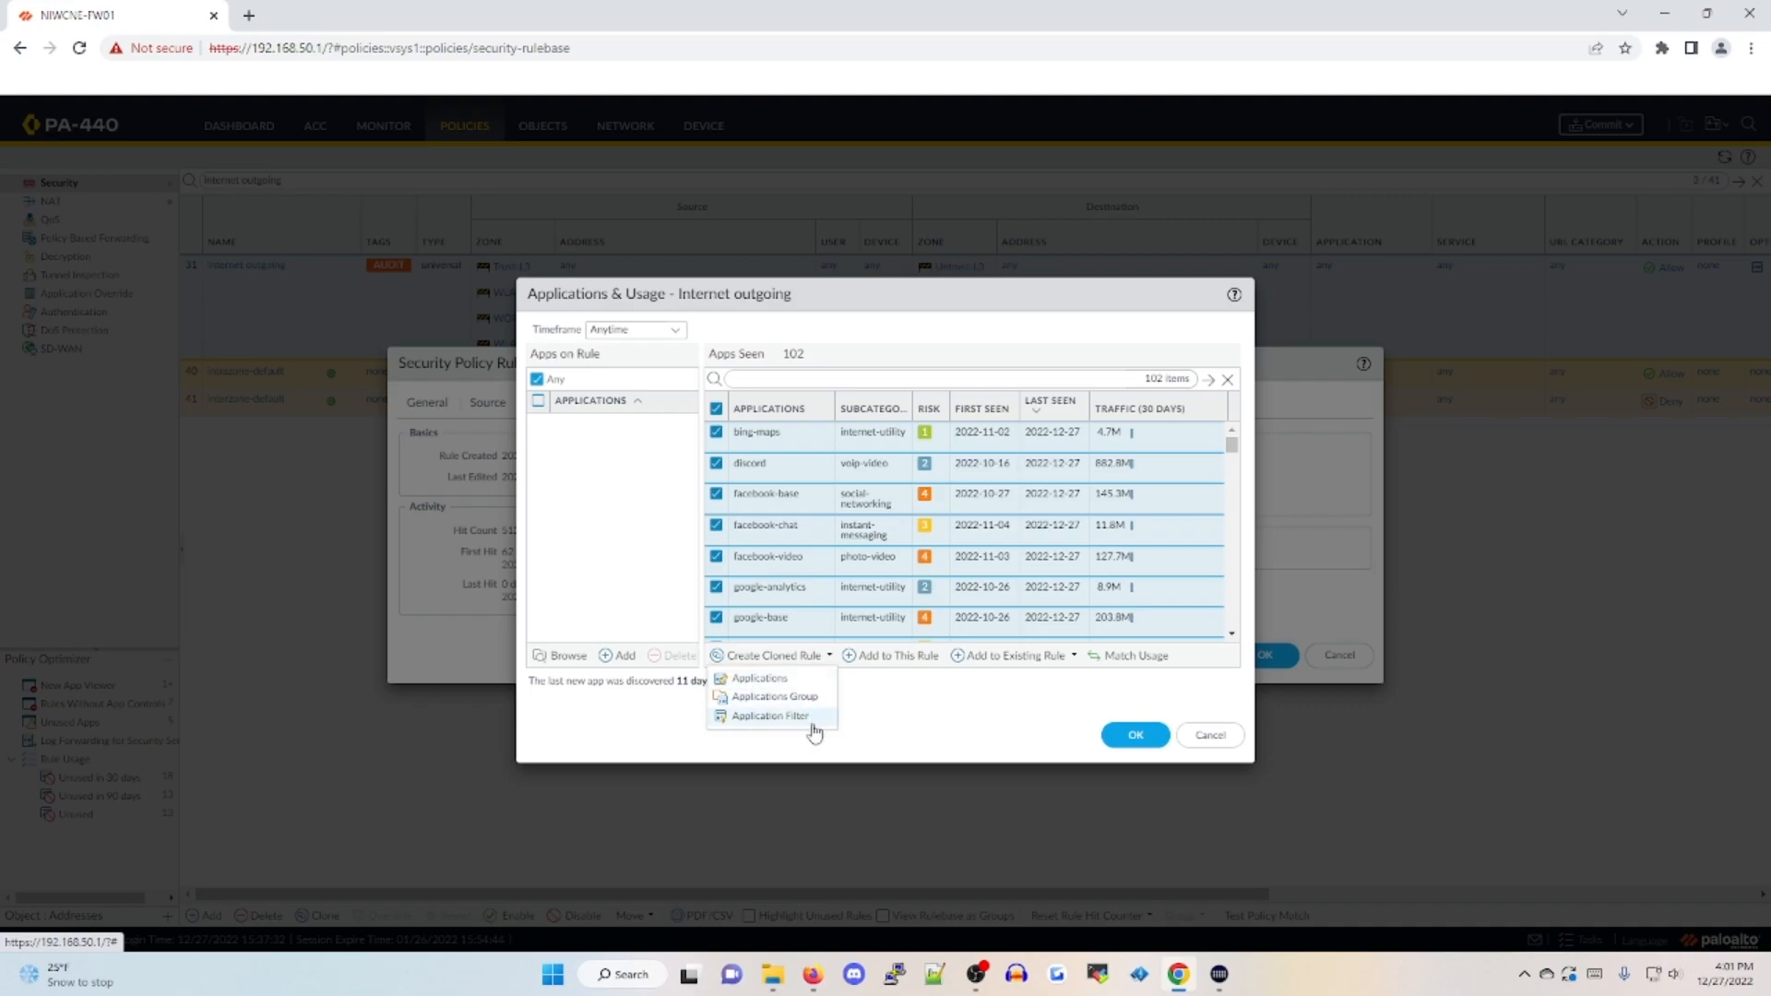
pyautogui.click(877, 696)
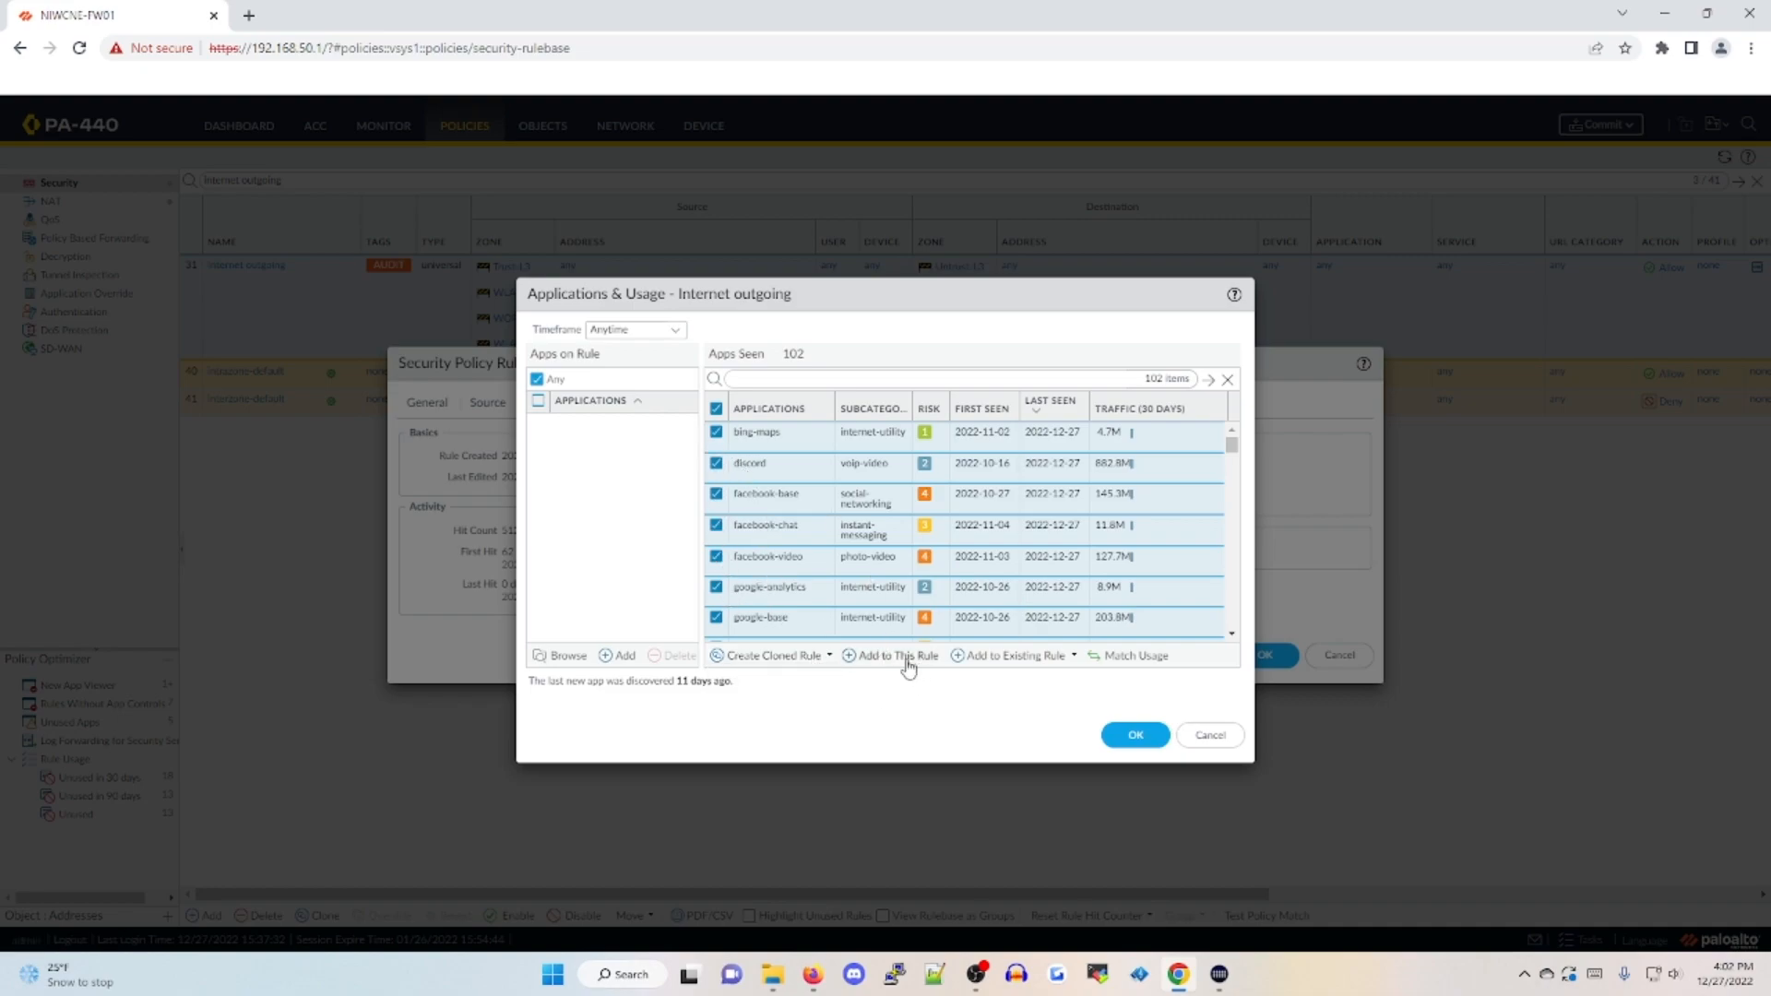
pyautogui.click(999, 656)
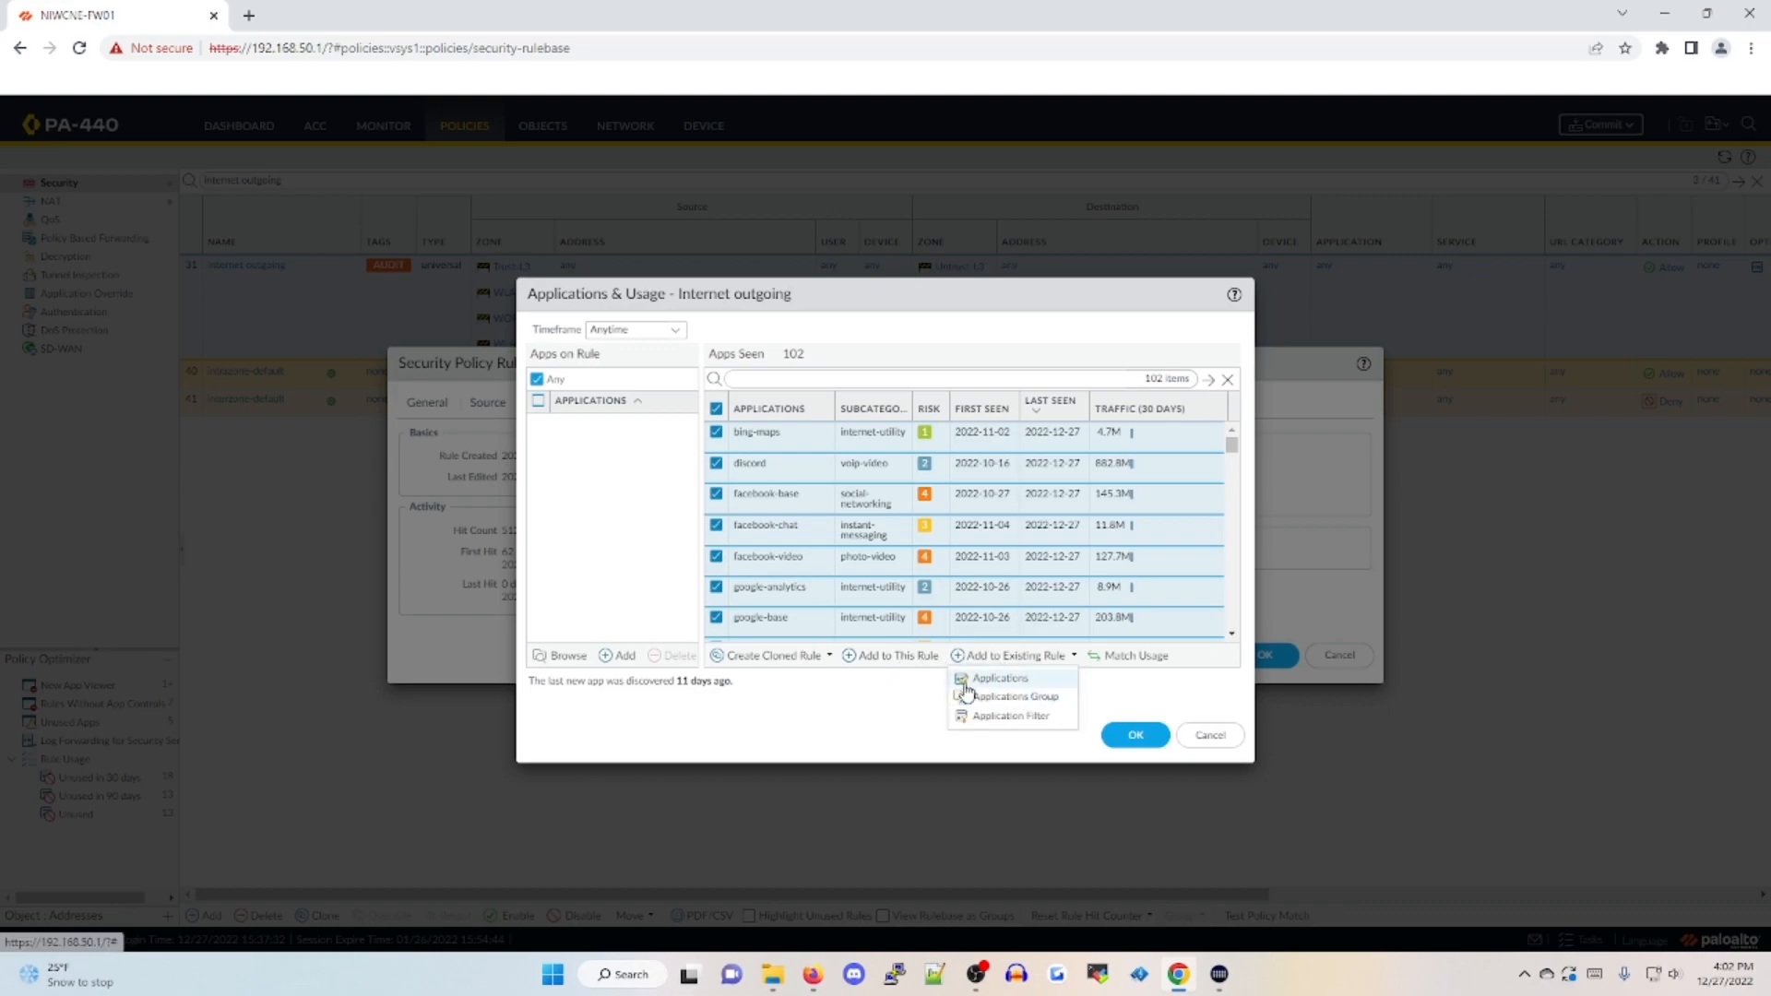
pyautogui.click(896, 656)
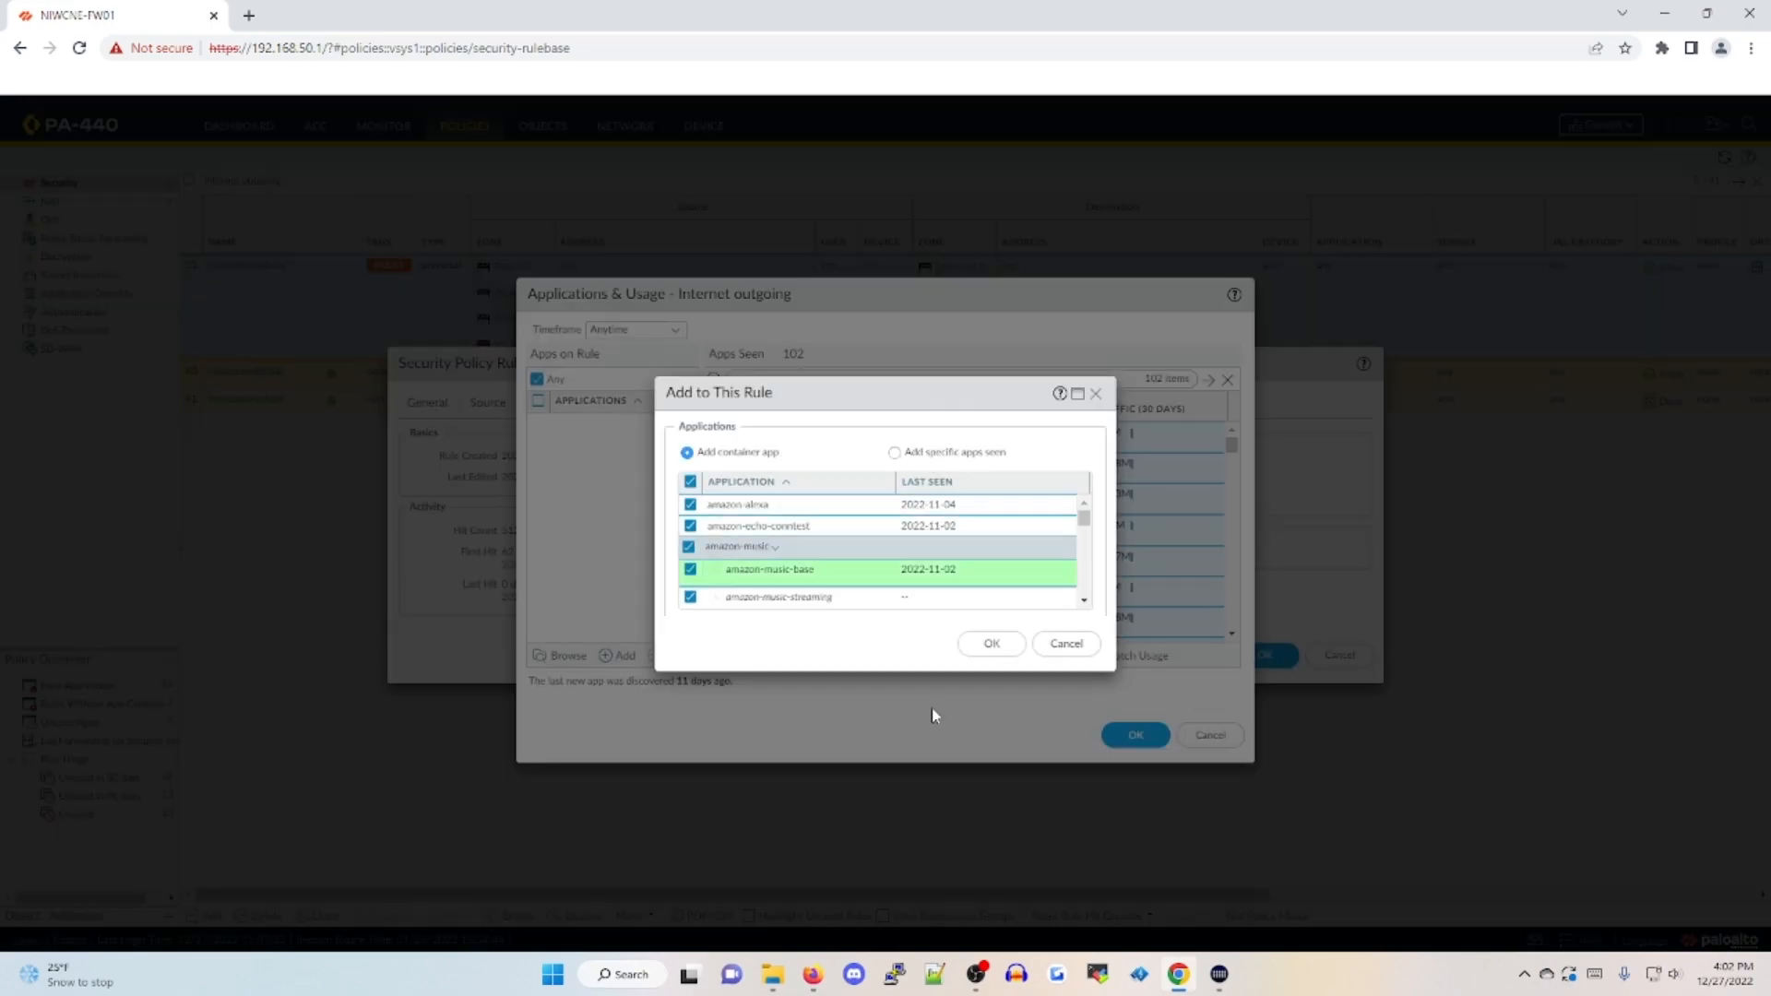
pyautogui.click(1068, 645)
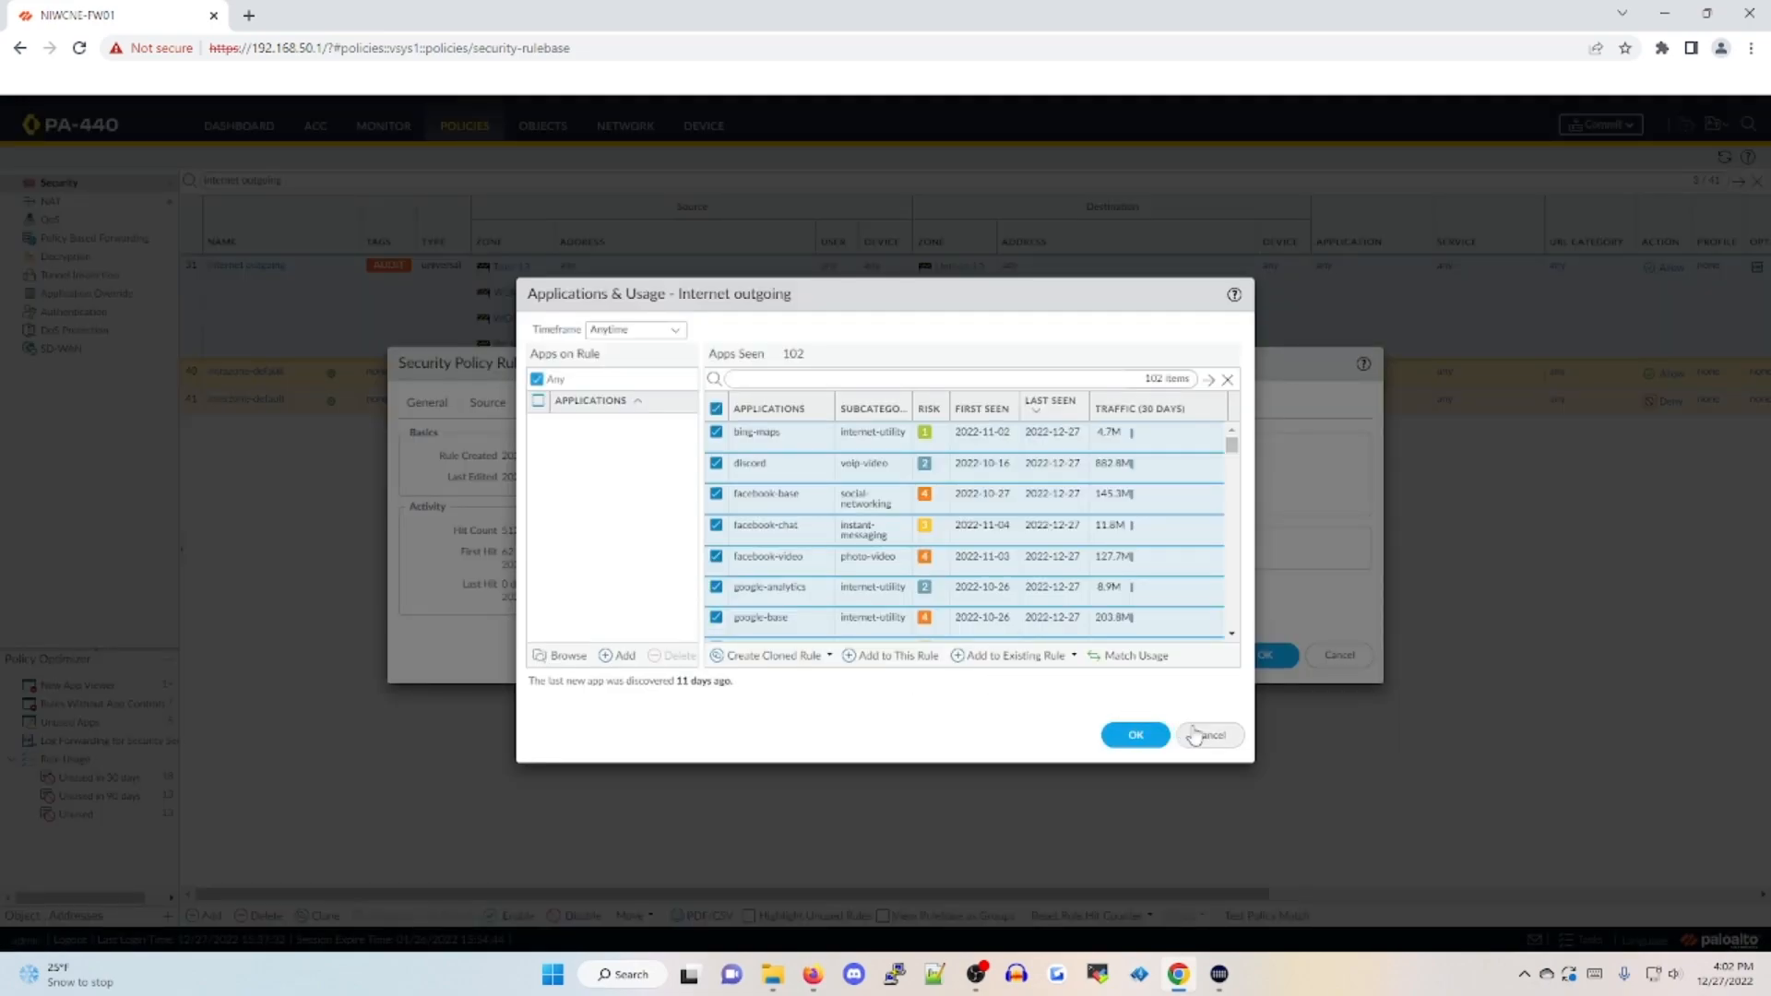
pyautogui.click(1222, 735)
pyautogui.click(1339, 656)
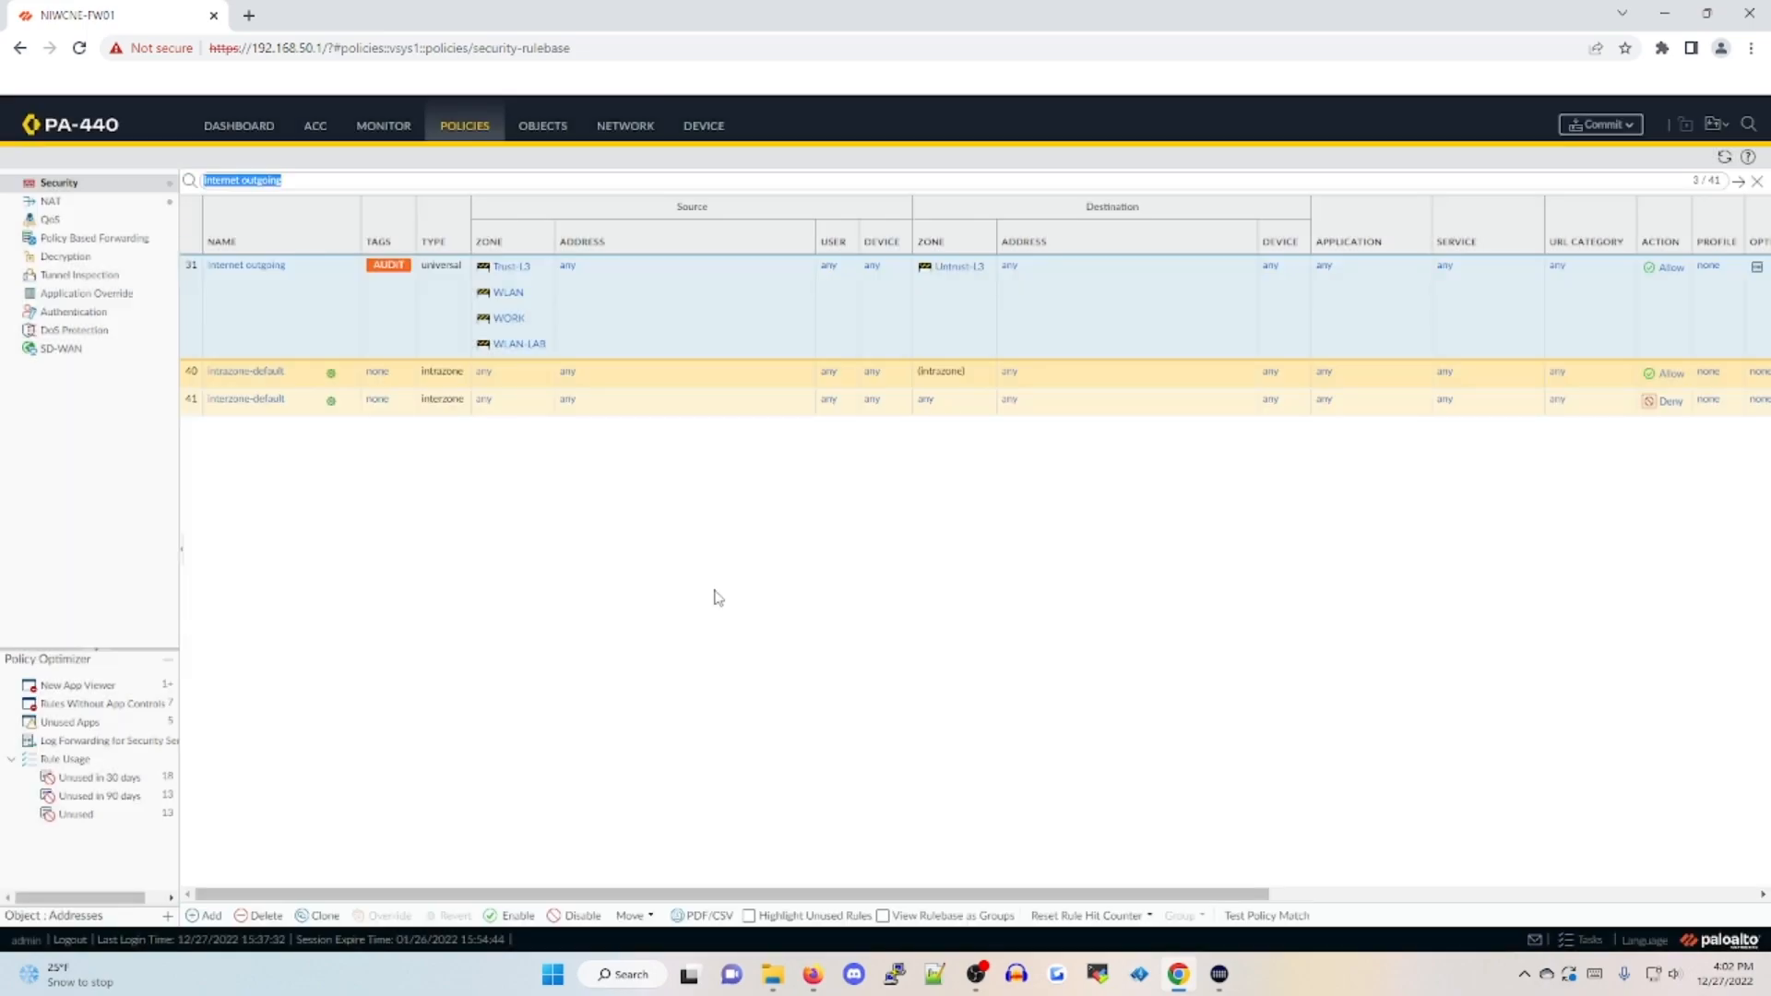
# Clone the "Internet outgoing" security rule, placing the copy before the original rule
pyautogui.click(320, 915)
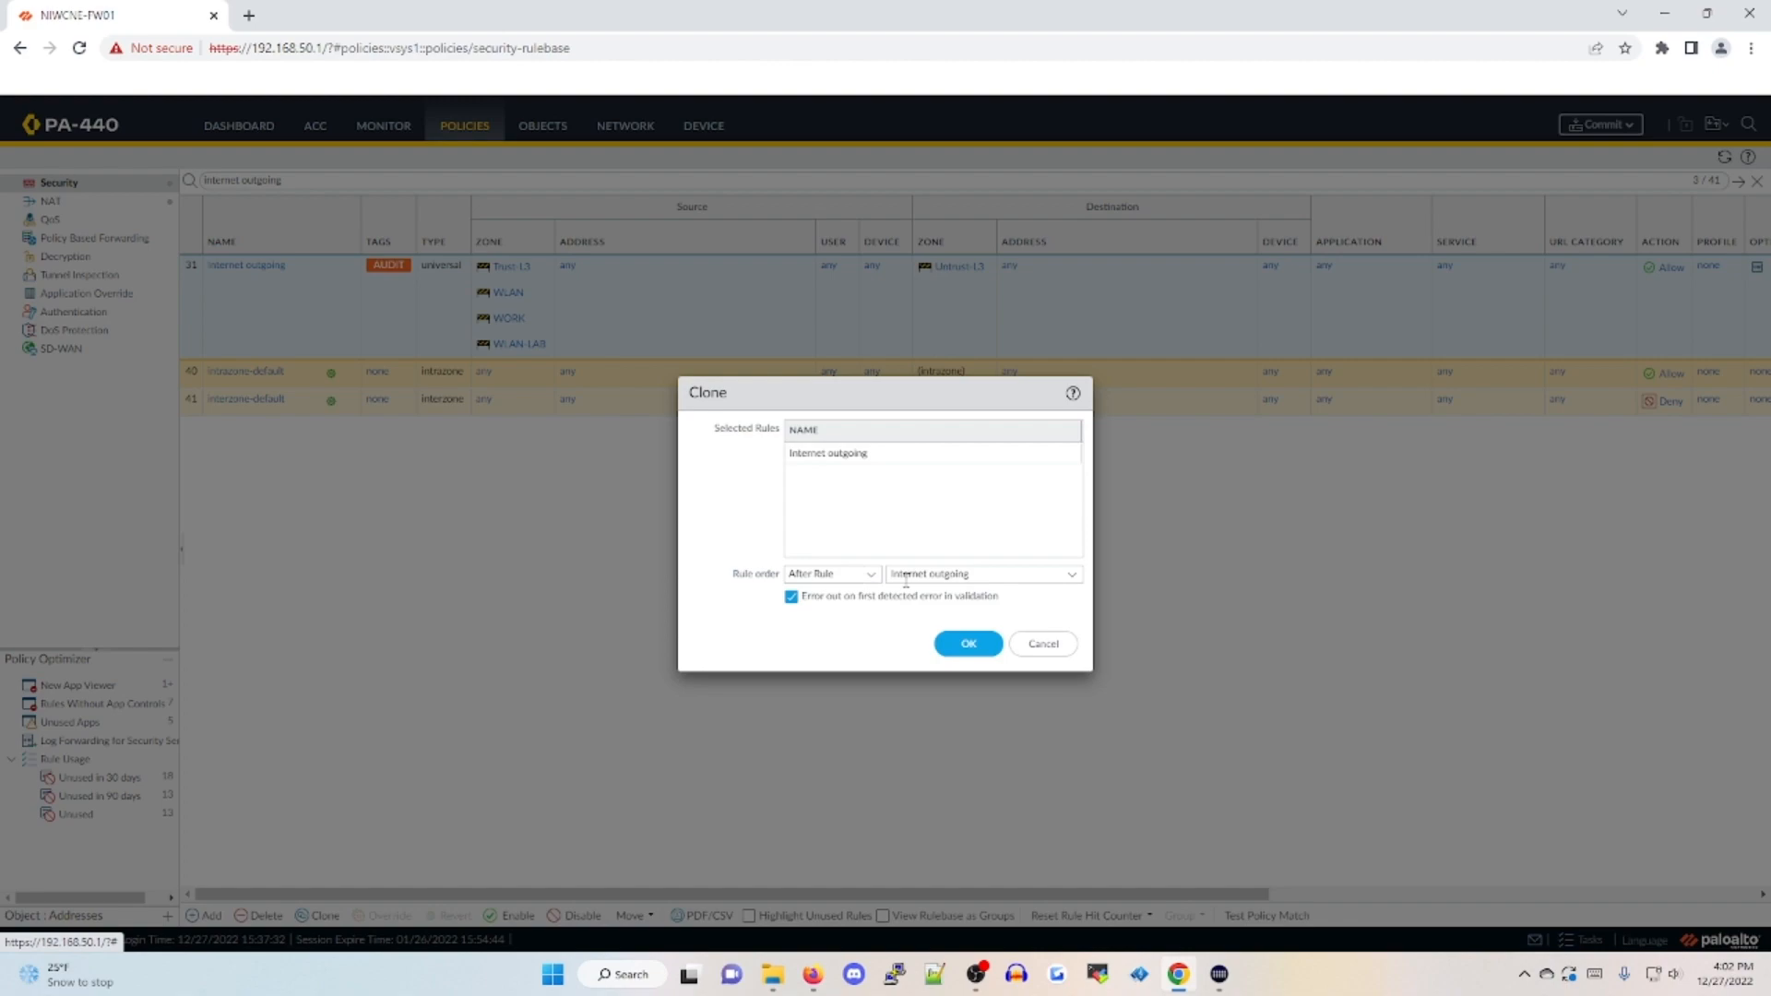
pyautogui.click(867, 576)
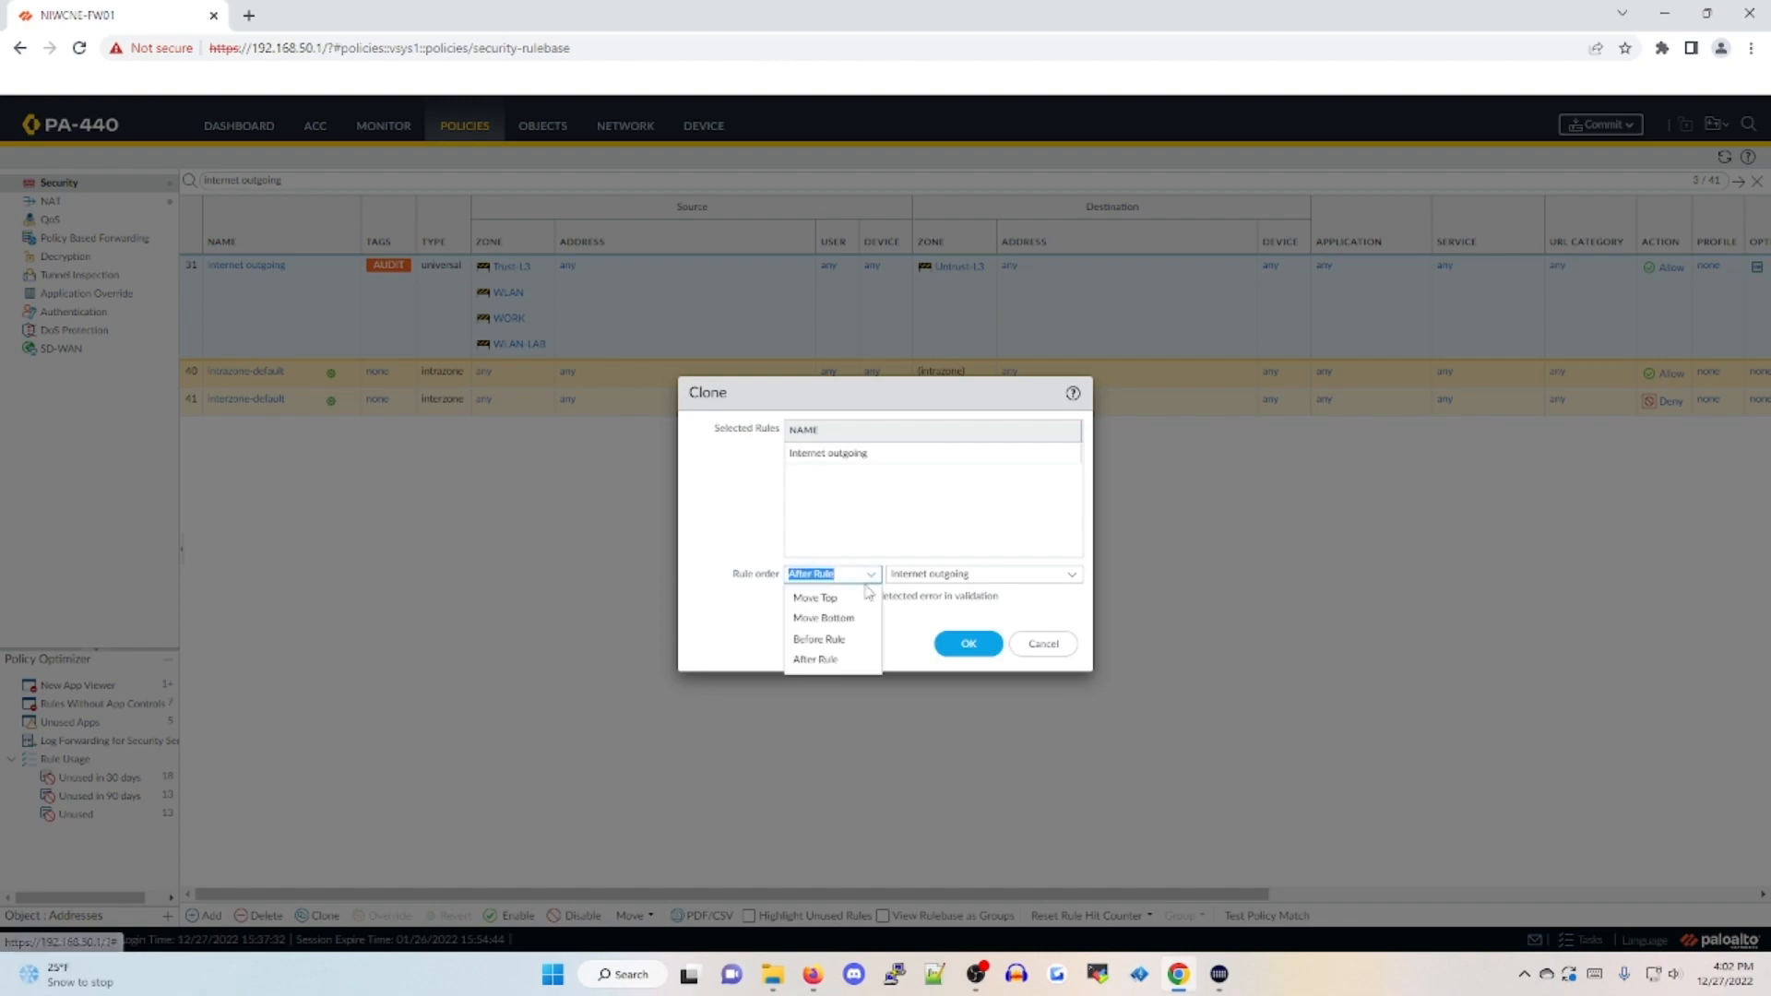
pyautogui.click(845, 642)
pyautogui.click(955, 653)
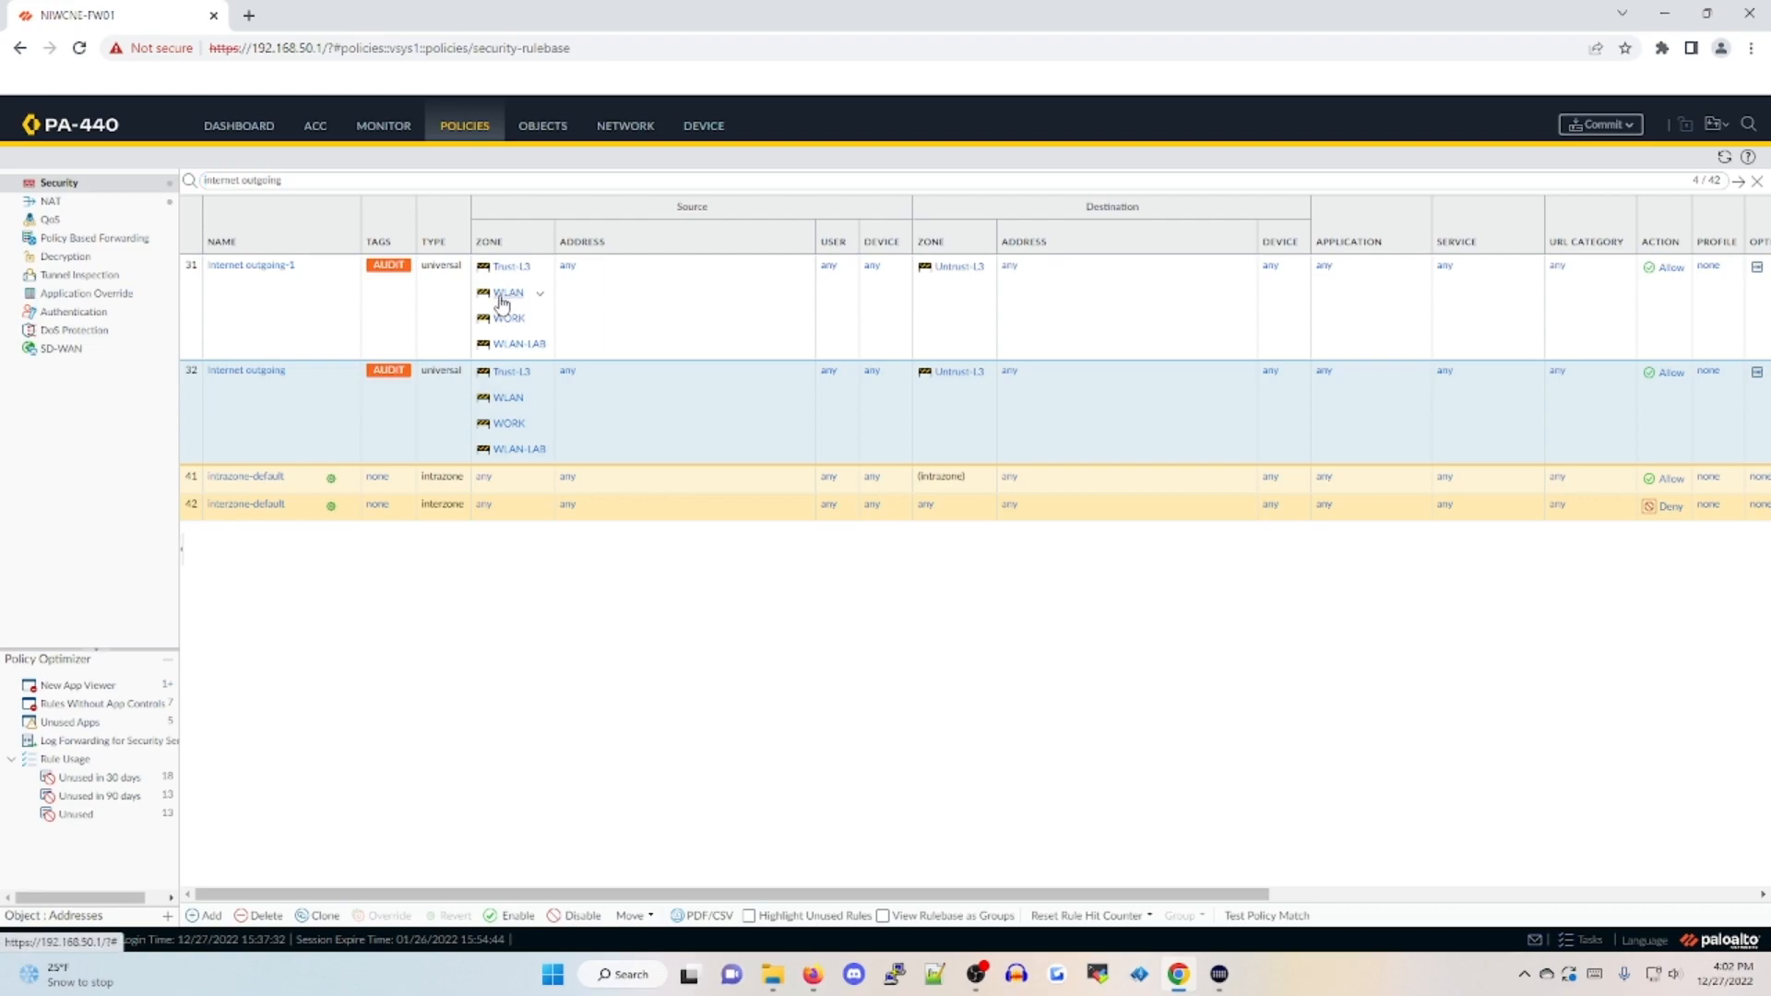
# Remove the WLAN, WLAN-LAB and WORK source zones from the cloned rule, keeping only Trust-L3
pyautogui.click(519, 276)
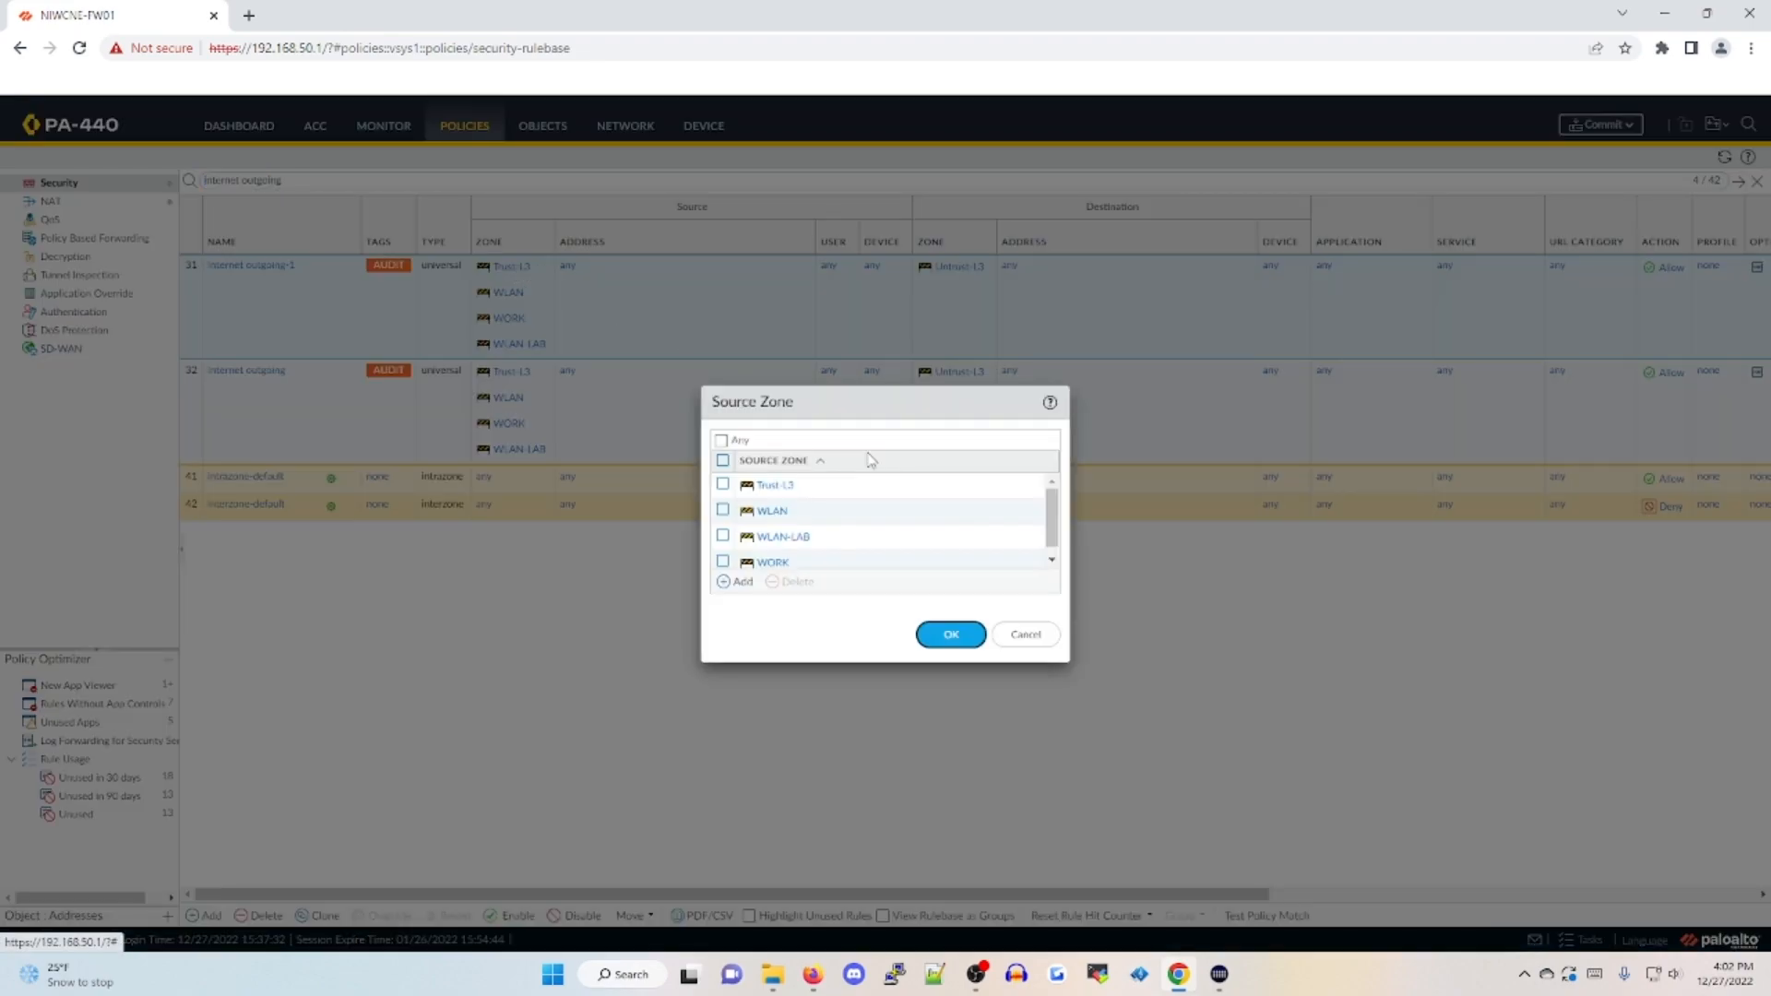
pyautogui.click(723, 461)
pyautogui.click(723, 485)
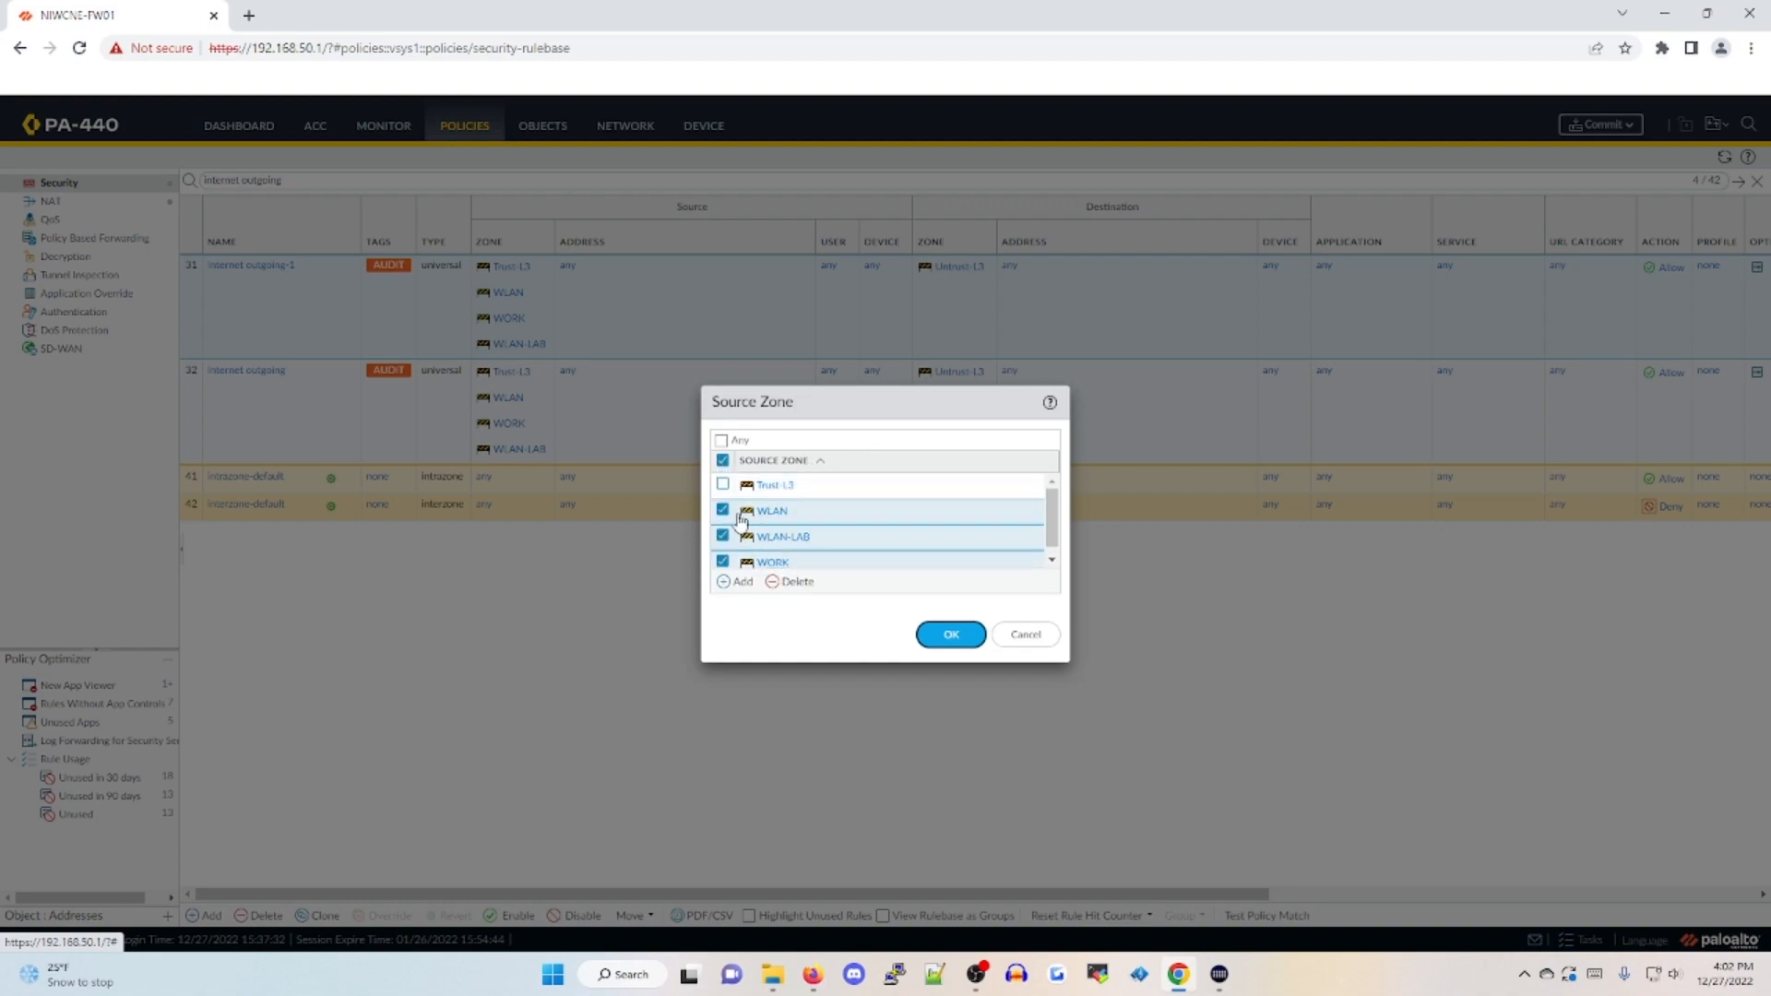
pyautogui.click(791, 583)
pyautogui.click(951, 635)
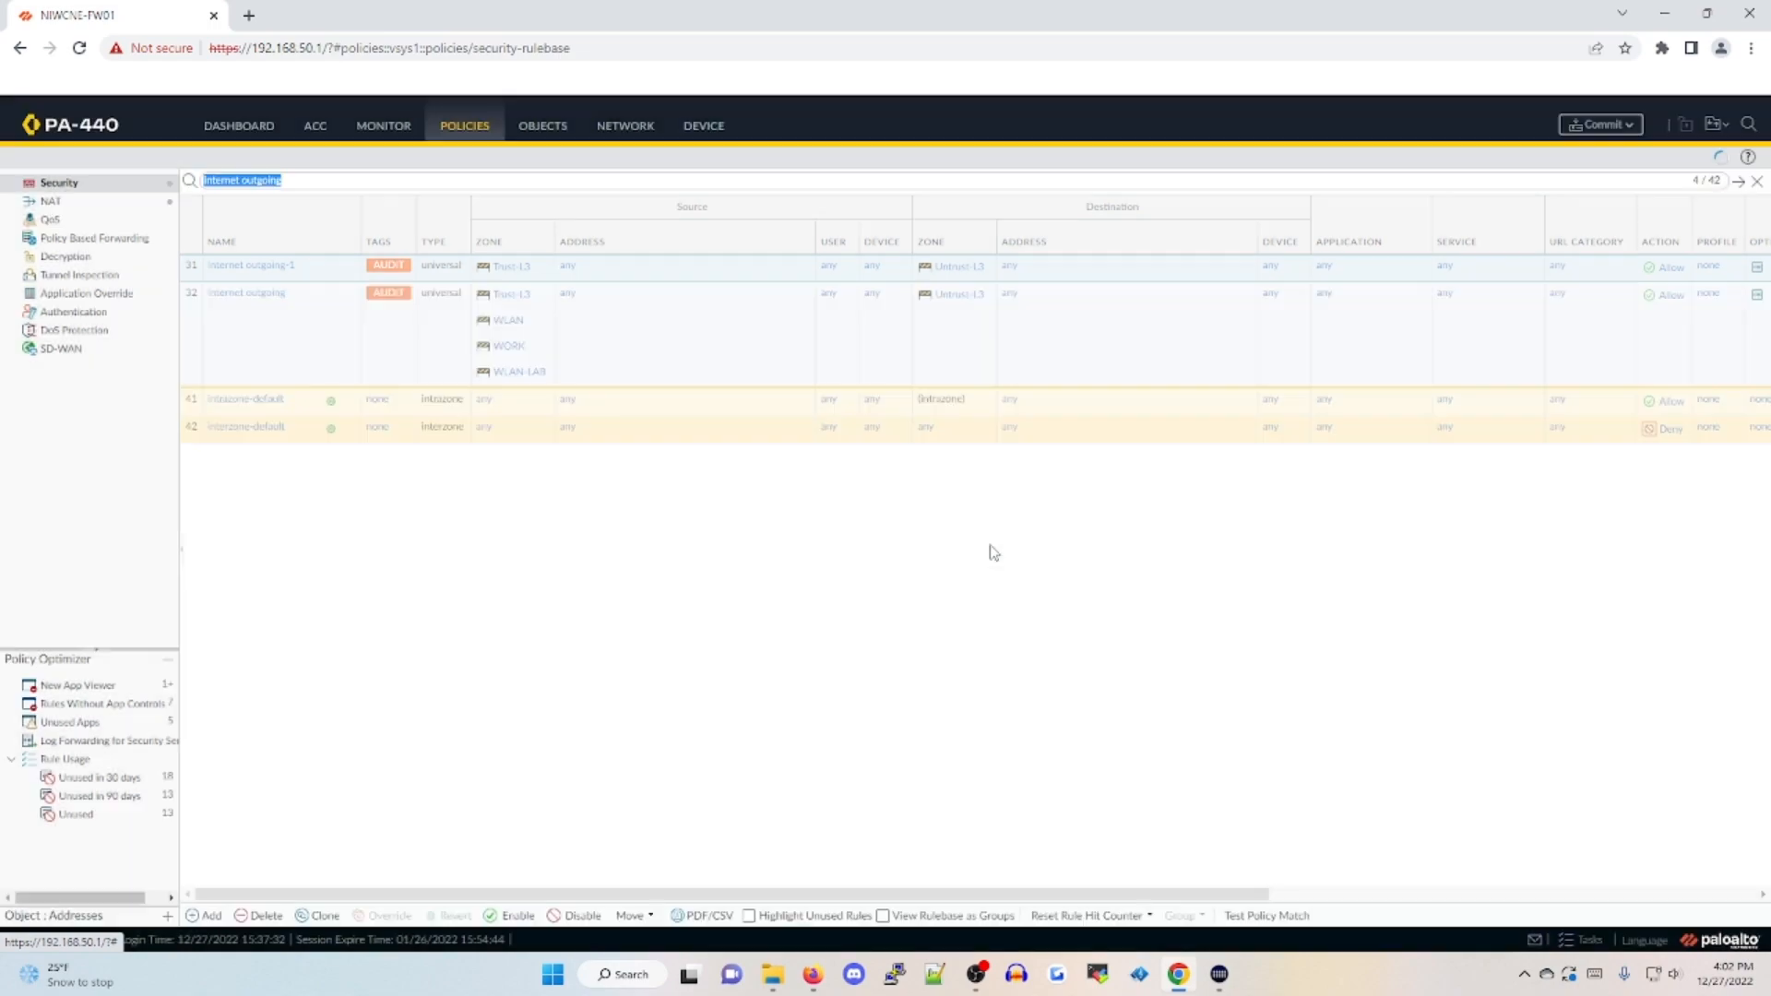
# Remove the Trust-L3 source zone from the original "Internet outgoing" rule
pyautogui.click(513, 302)
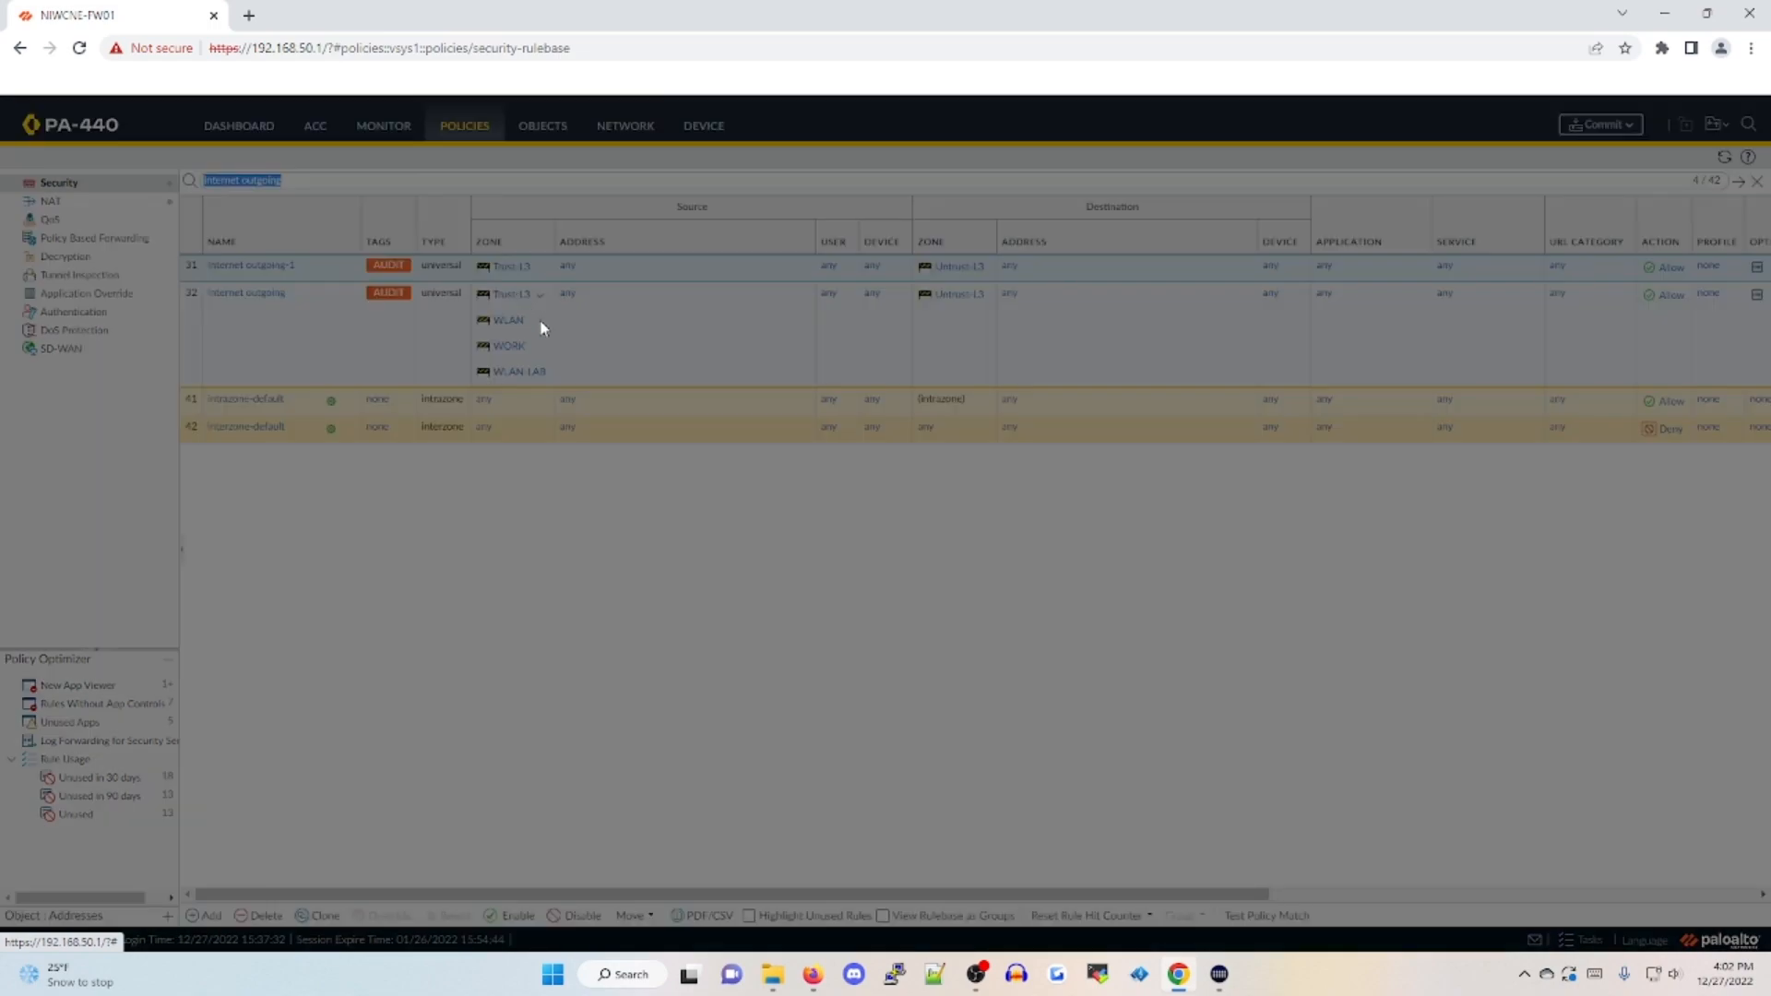
pyautogui.click(724, 484)
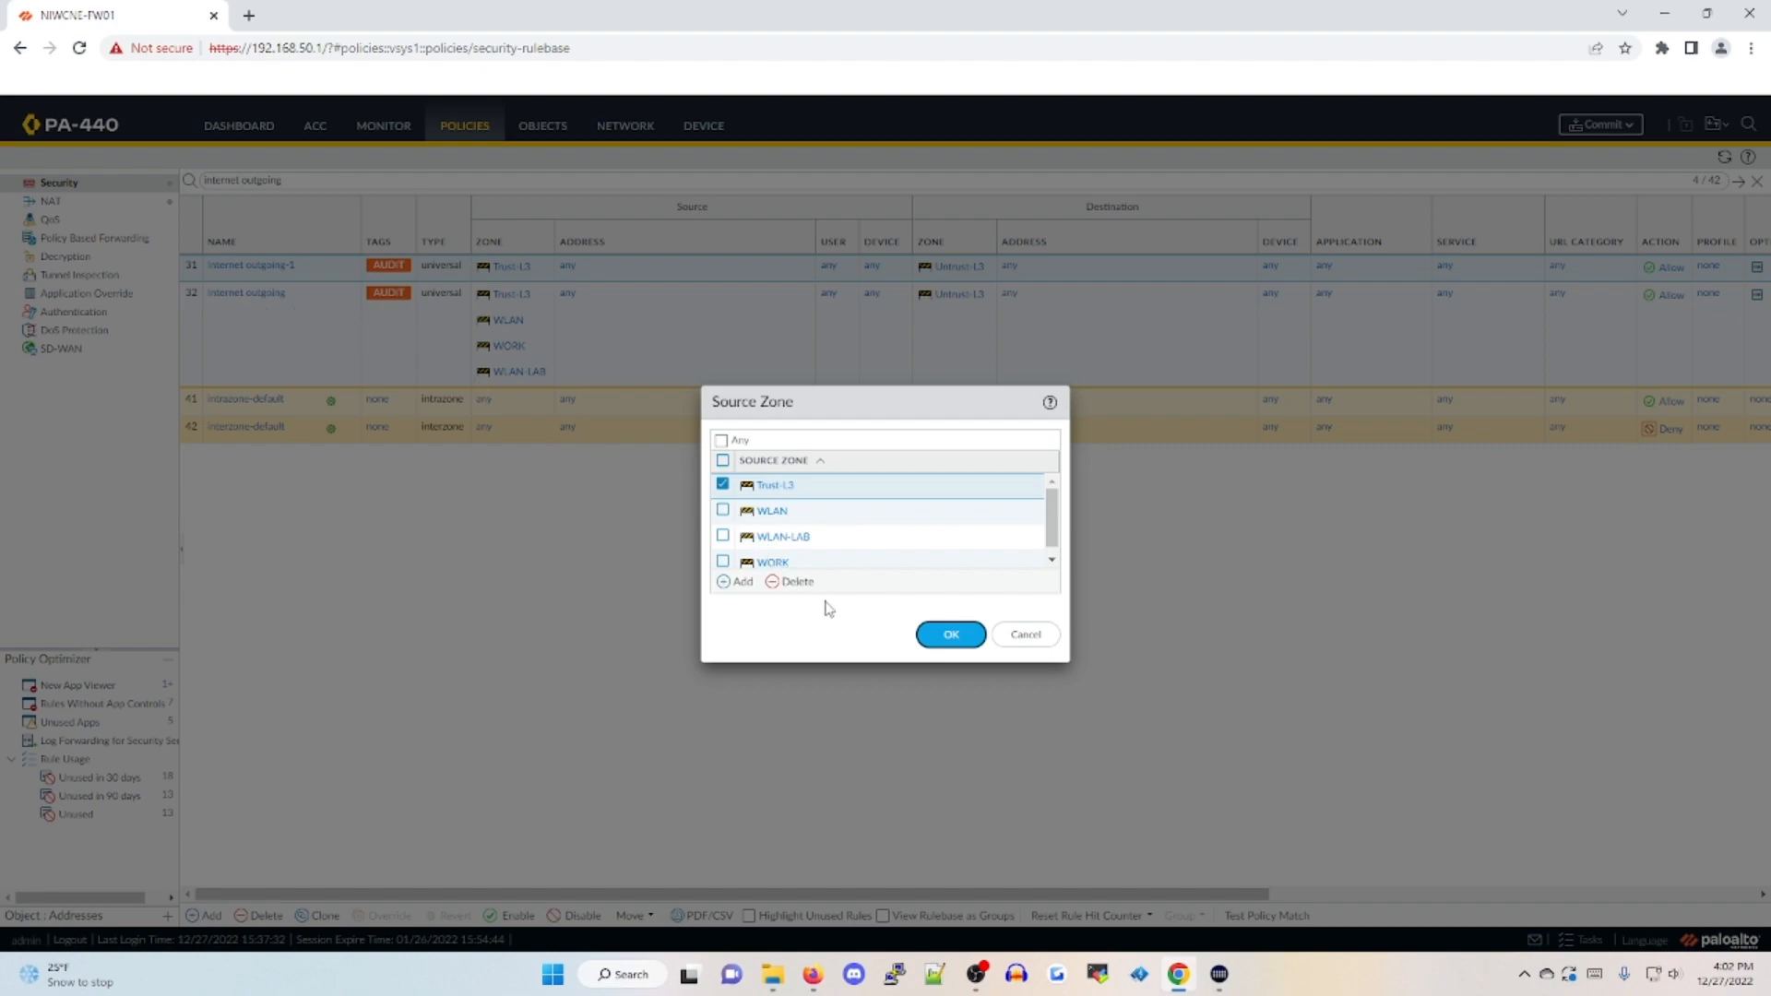
pyautogui.click(792, 582)
pyautogui.click(951, 637)
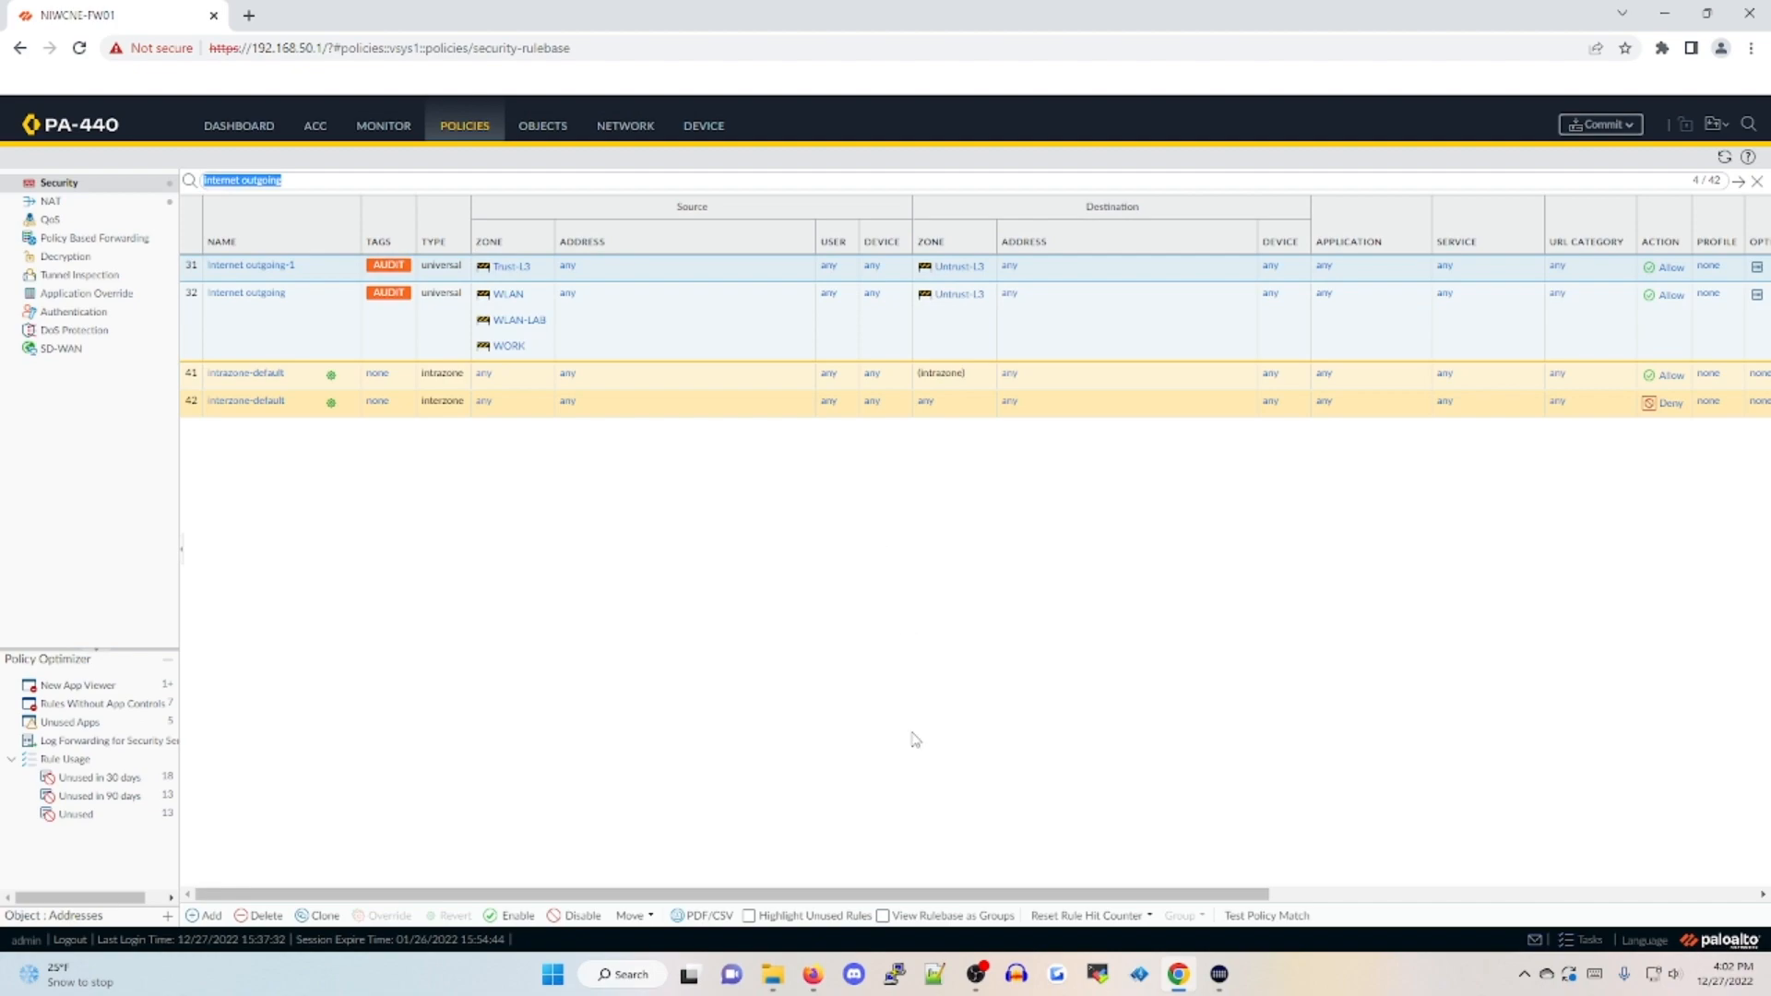
# Review the application, service and usage columns of both outgoing rules and commit the configuration changes
pyautogui.moveTo(875, 894); pyautogui.dragTo(1222, 838)
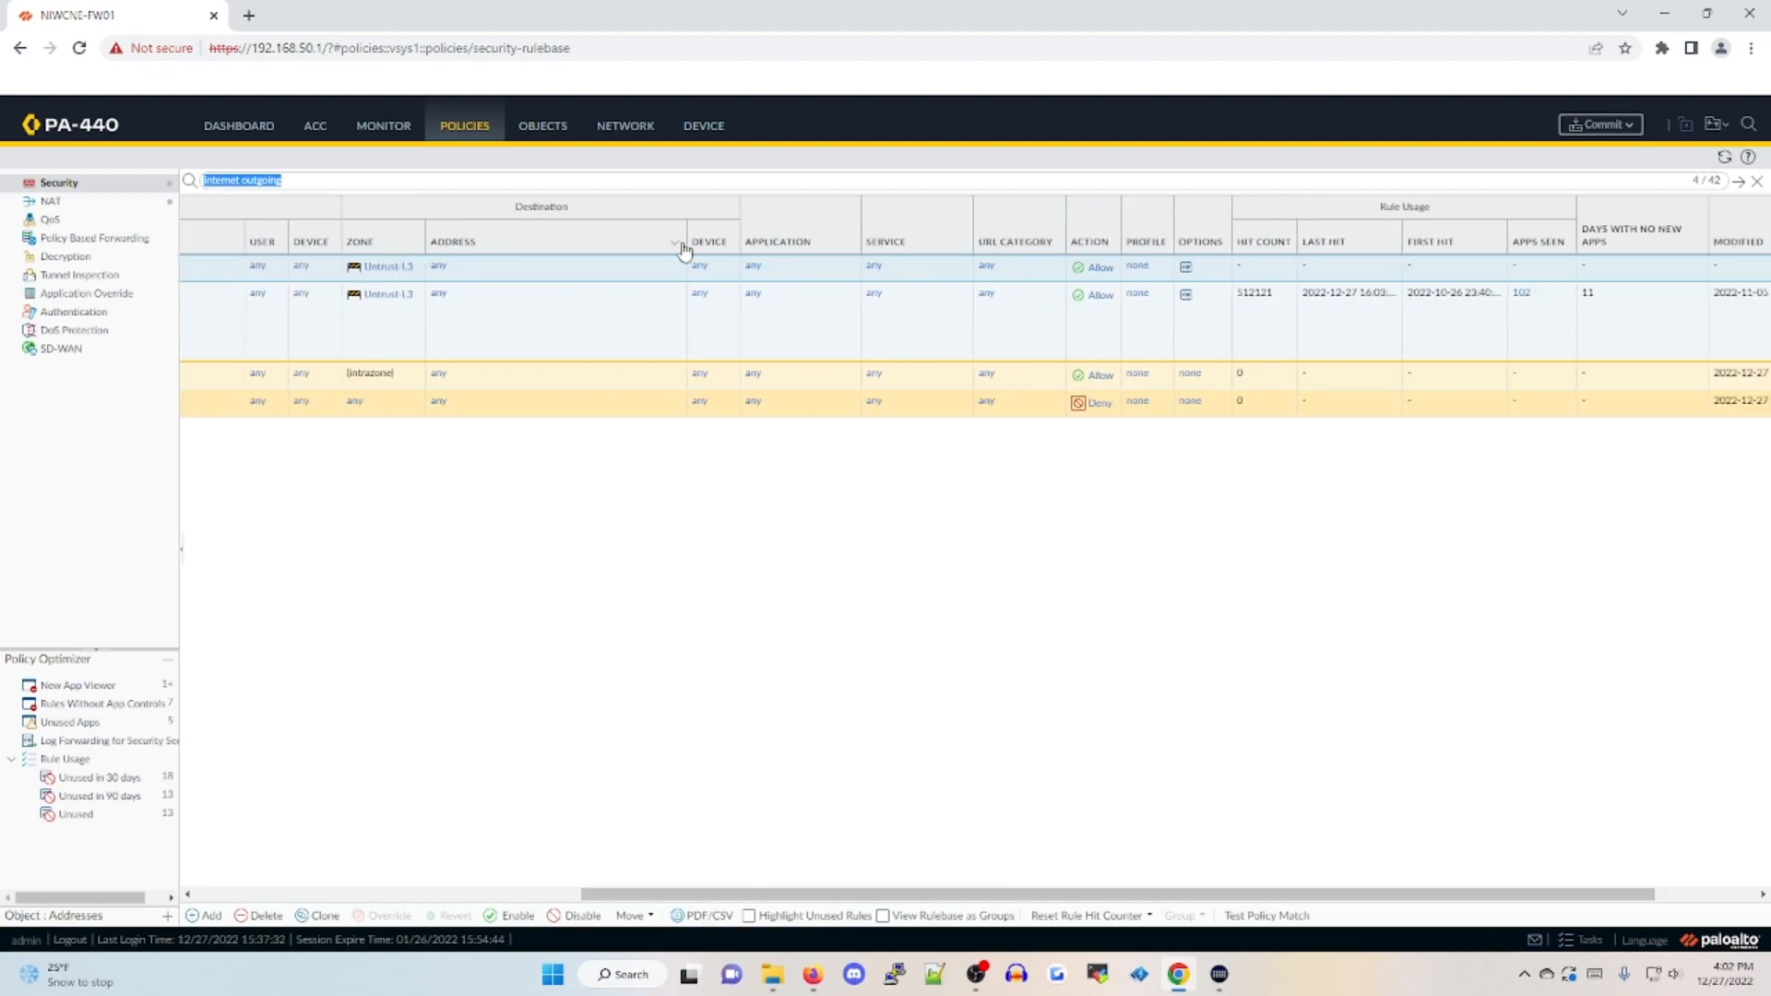
pyautogui.click(756, 273)
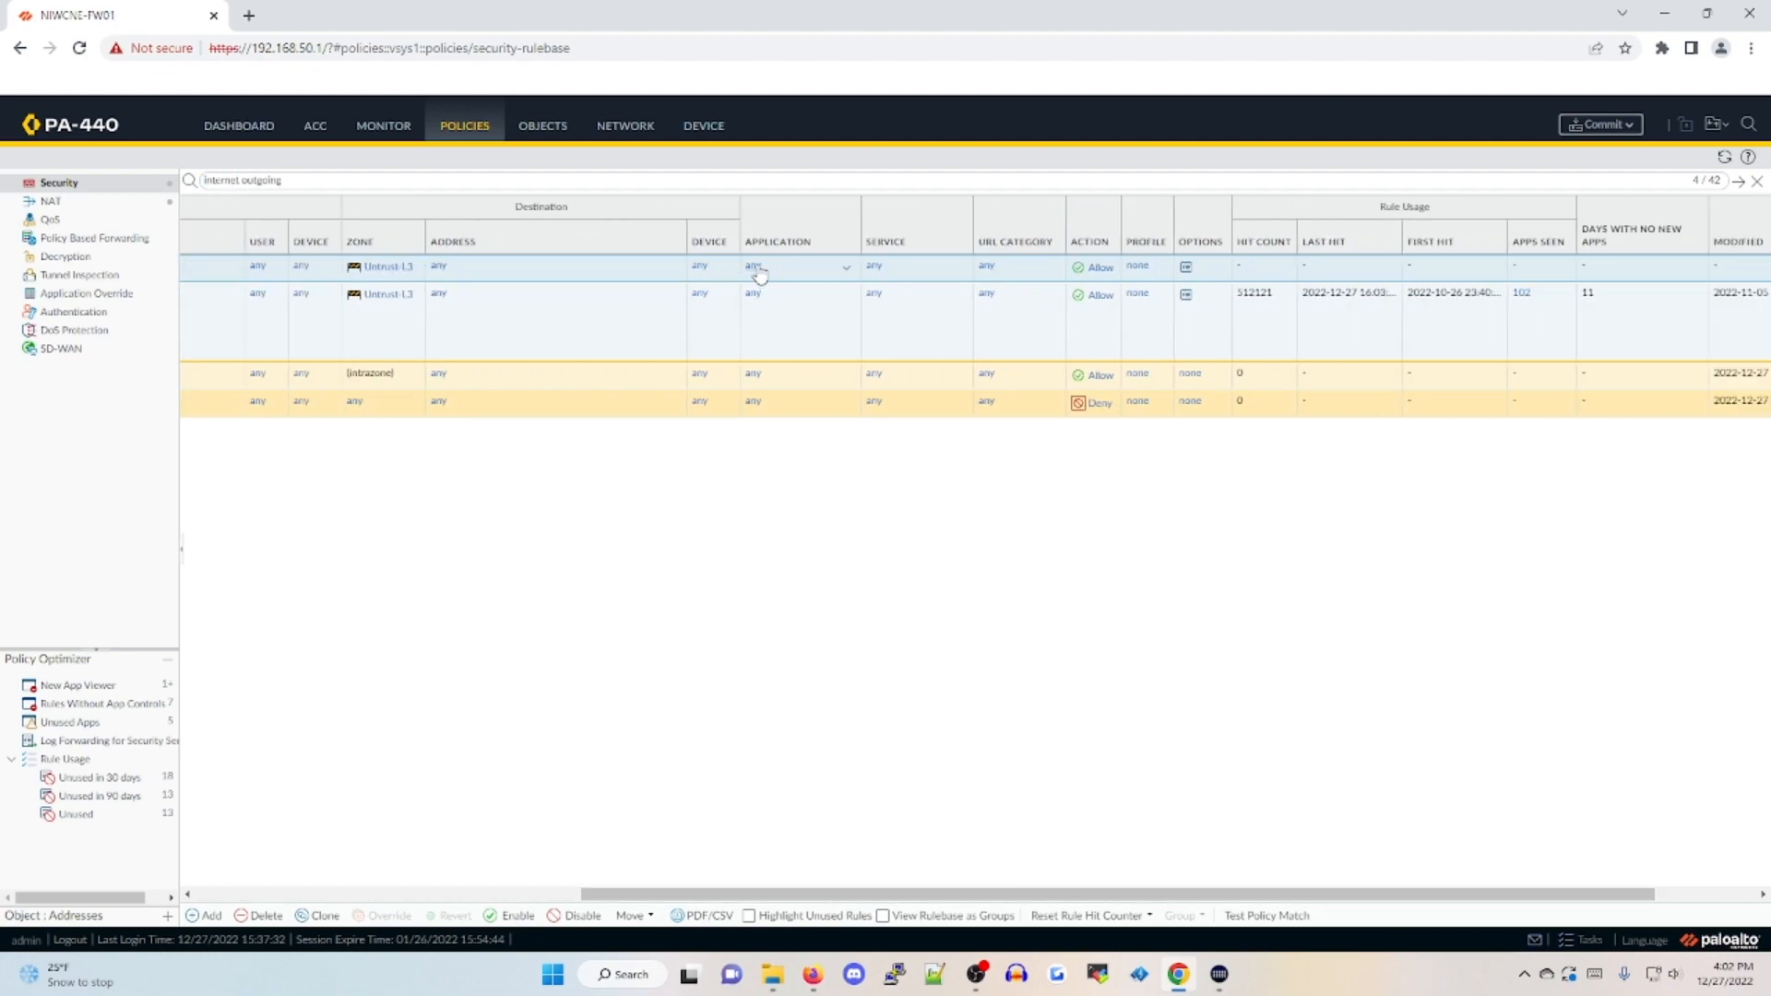
pyautogui.click(877, 271)
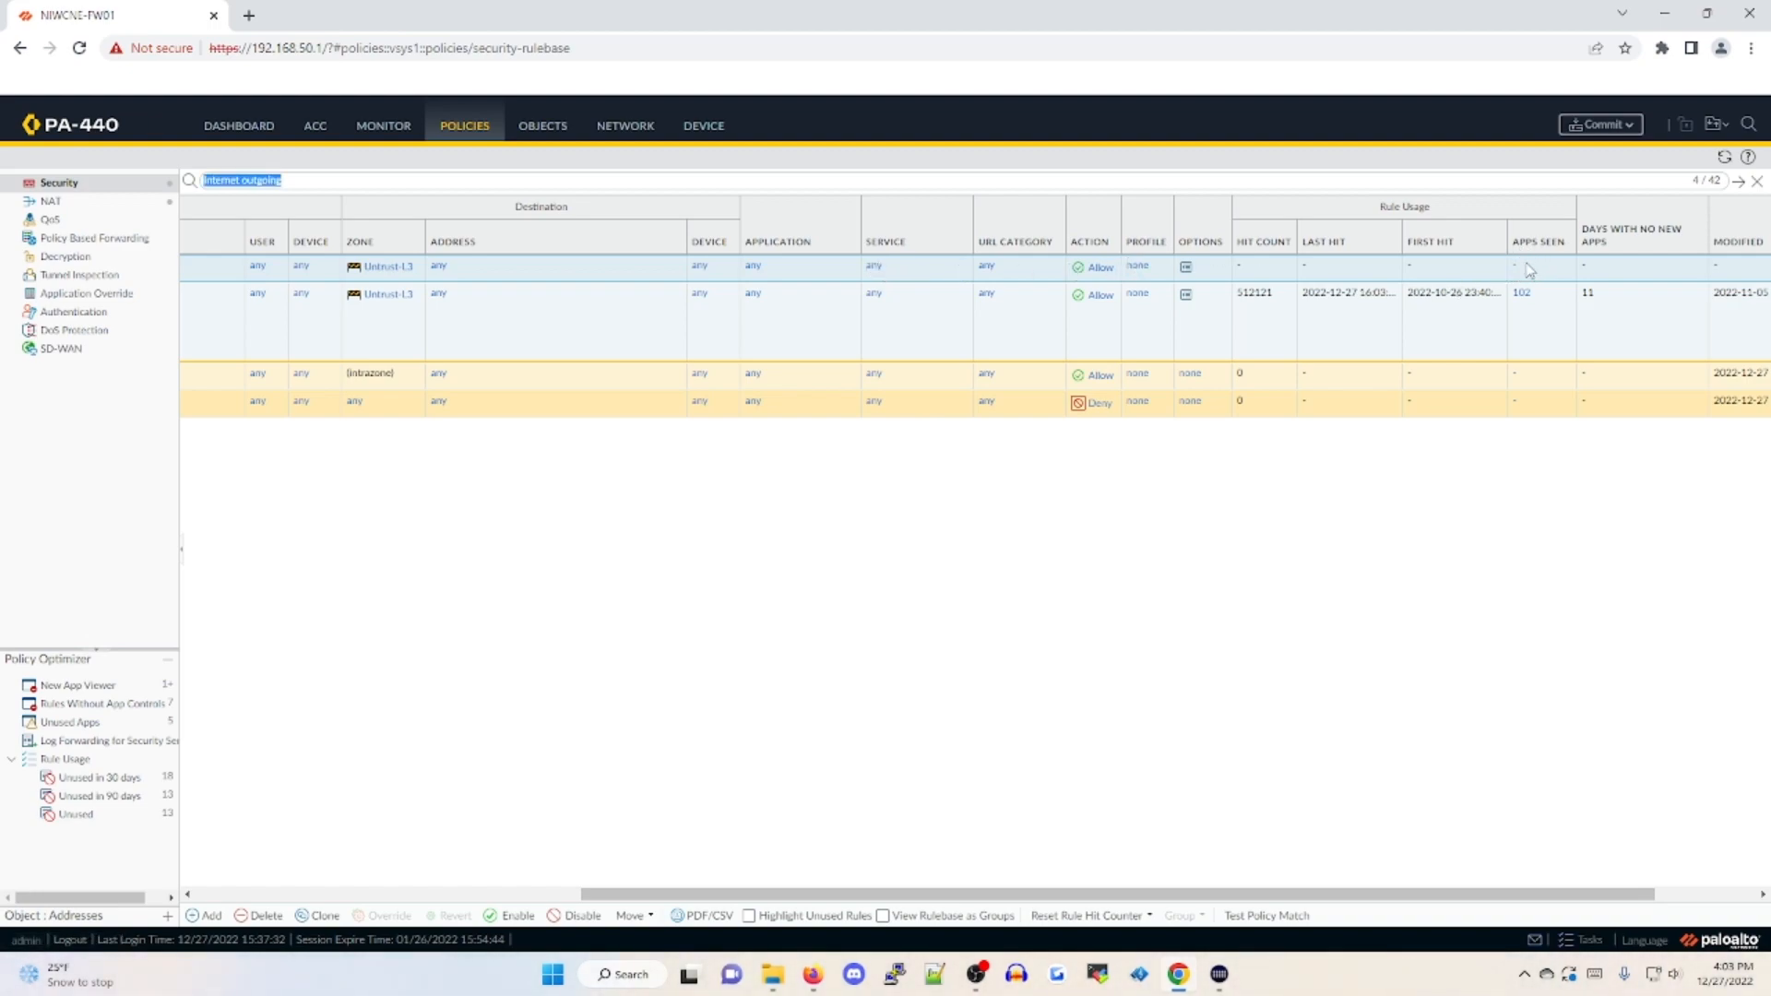
pyautogui.click(530, 894)
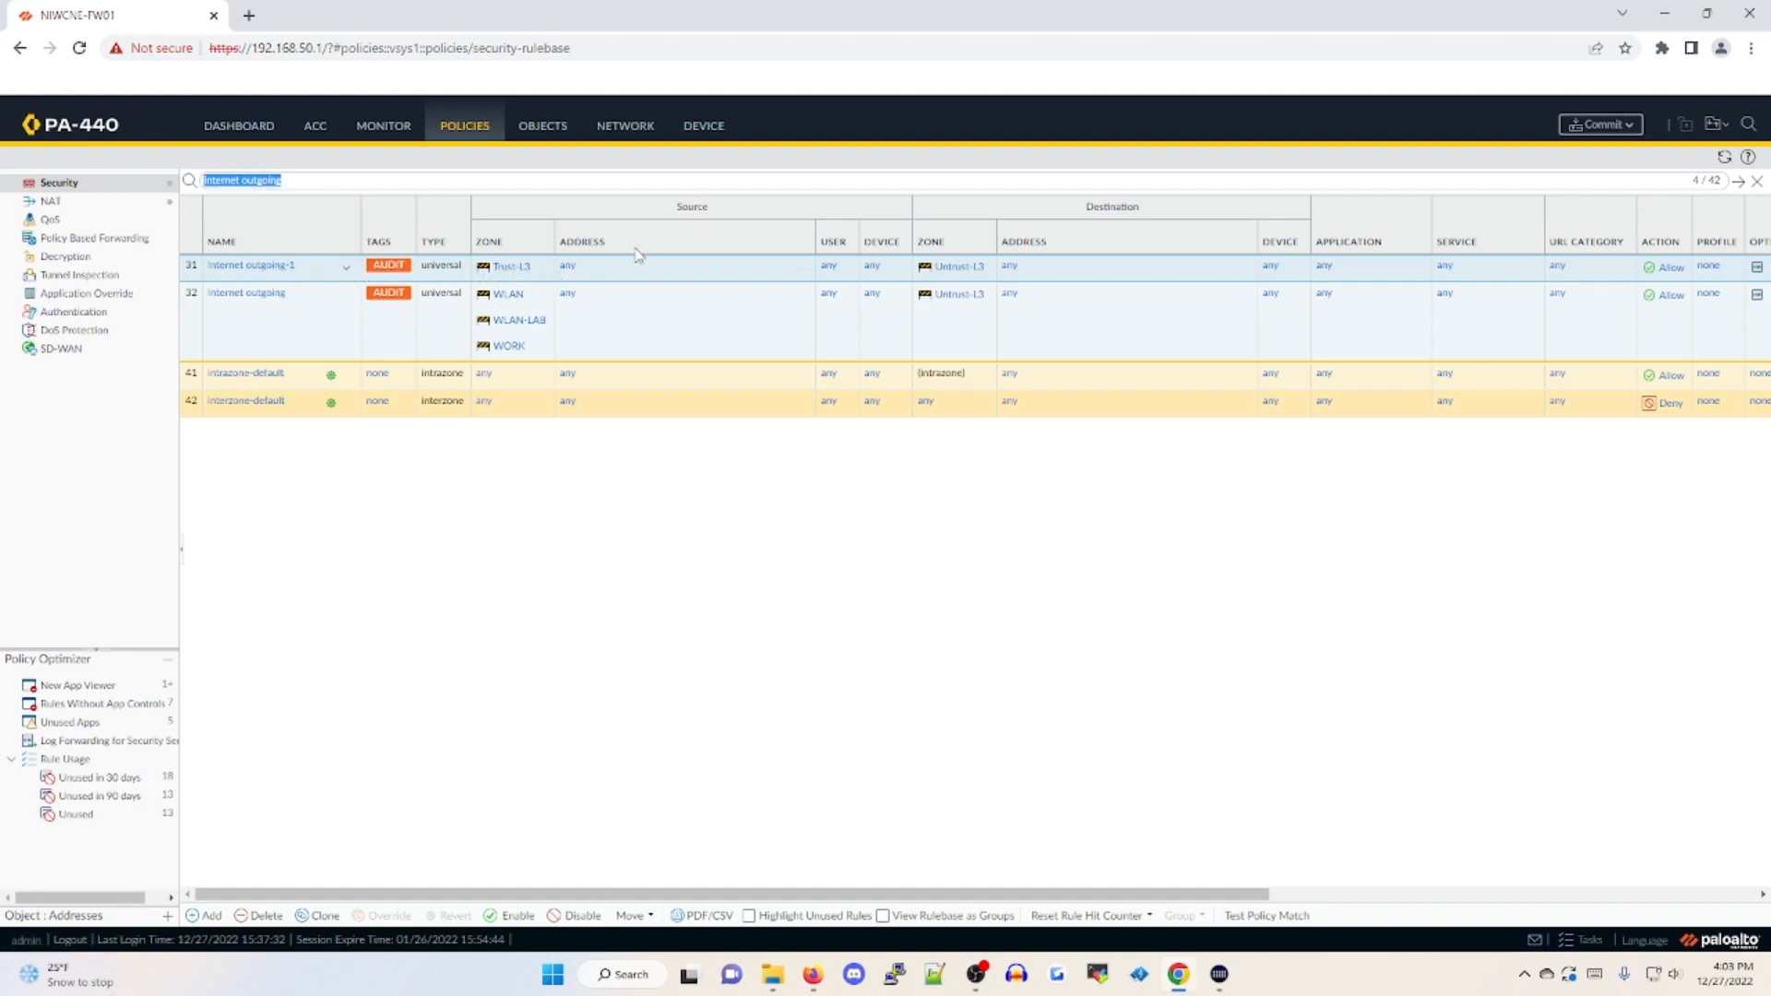
pyautogui.click(1607, 129)
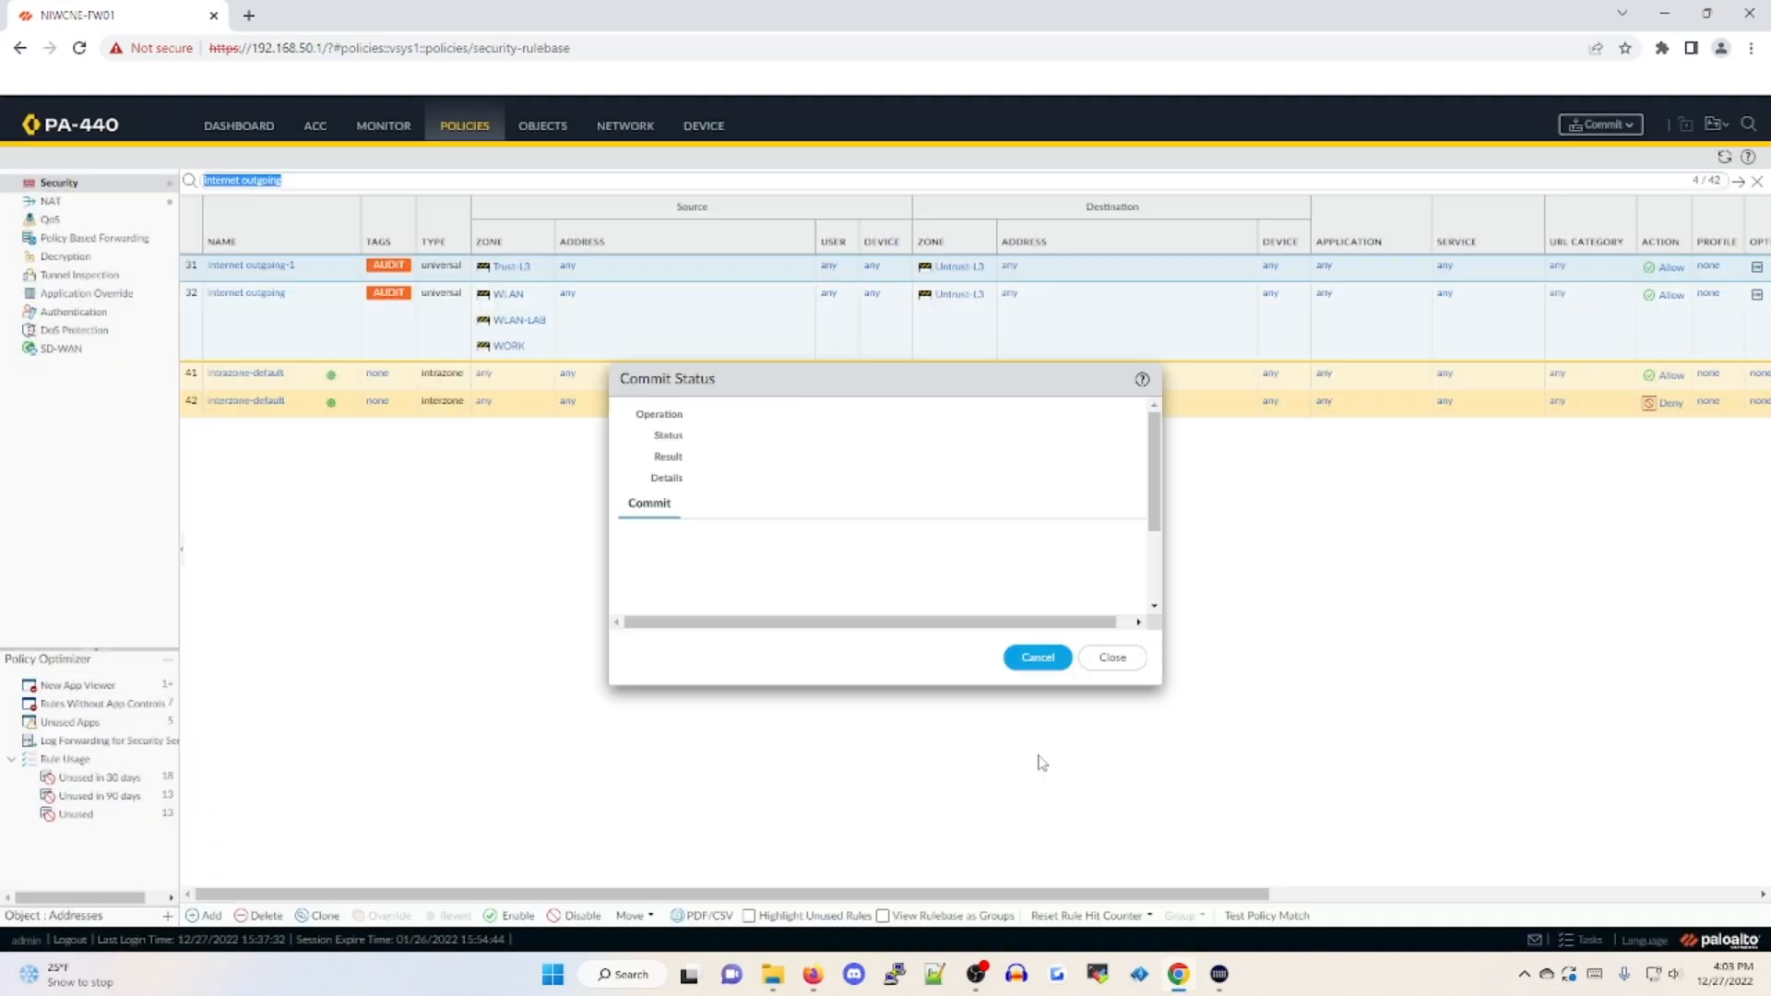
pyautogui.click(1035, 656)
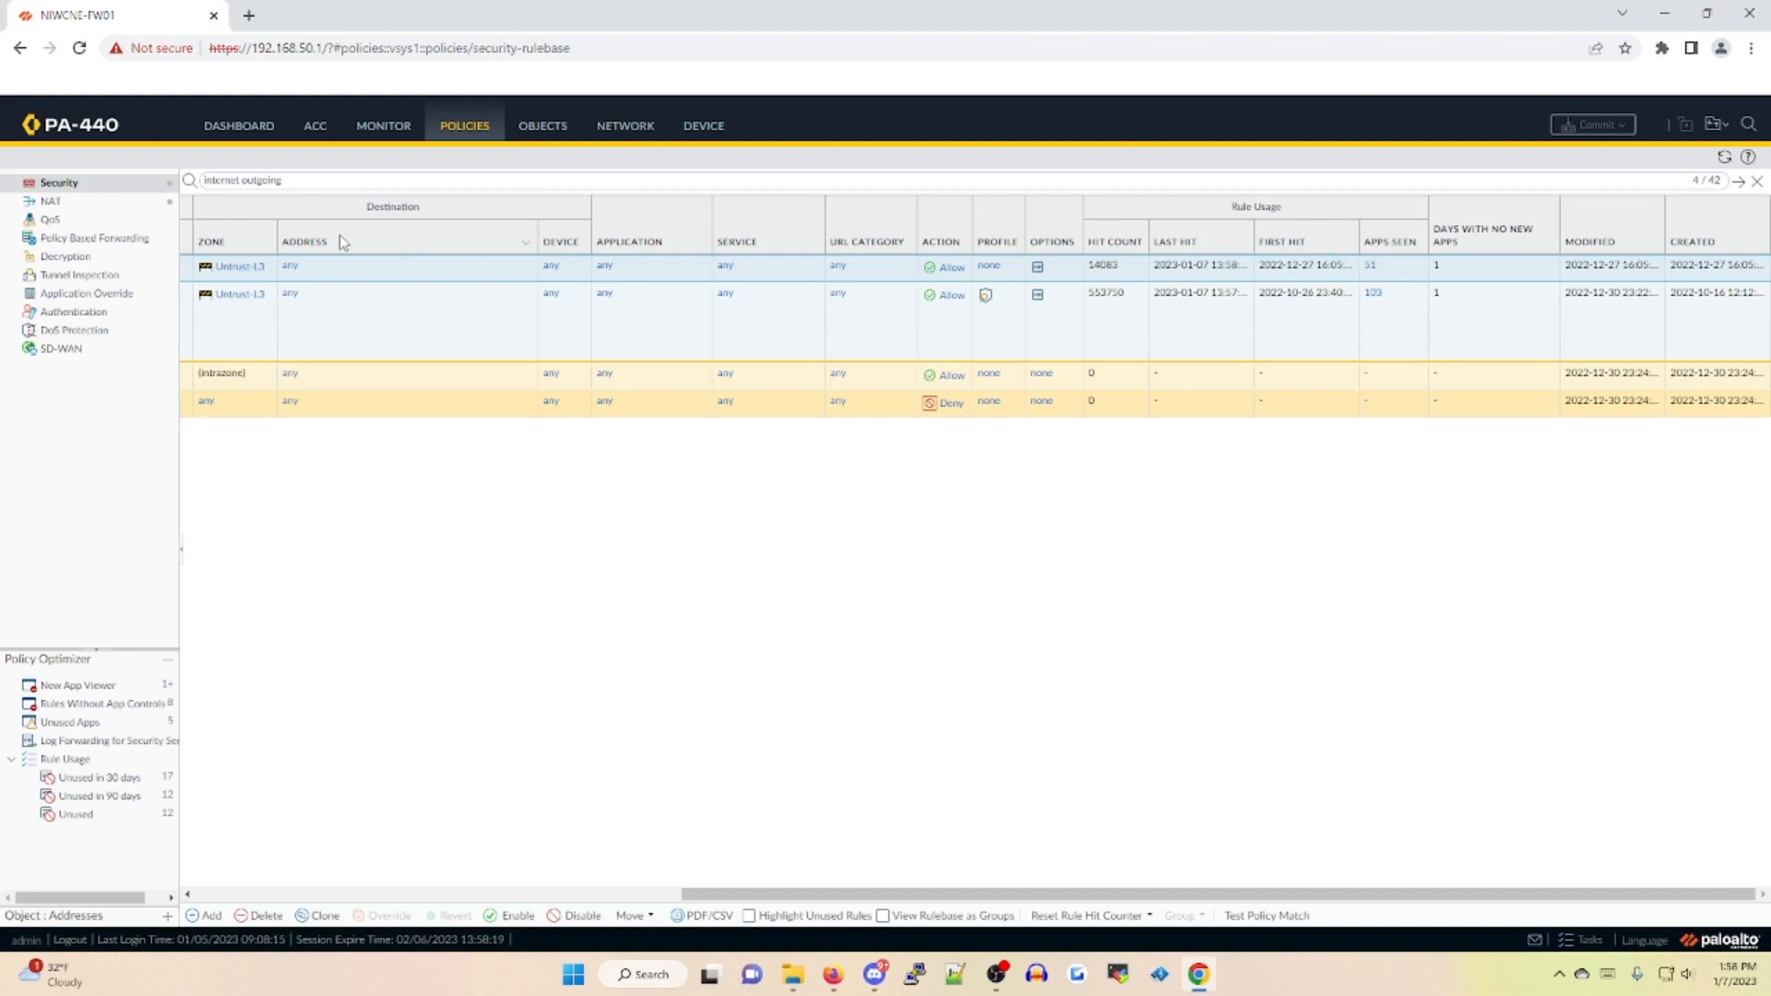
# Examine the list of applications seen on the cloned "Internet outgoing-1" rule
pyautogui.click(1370, 266)
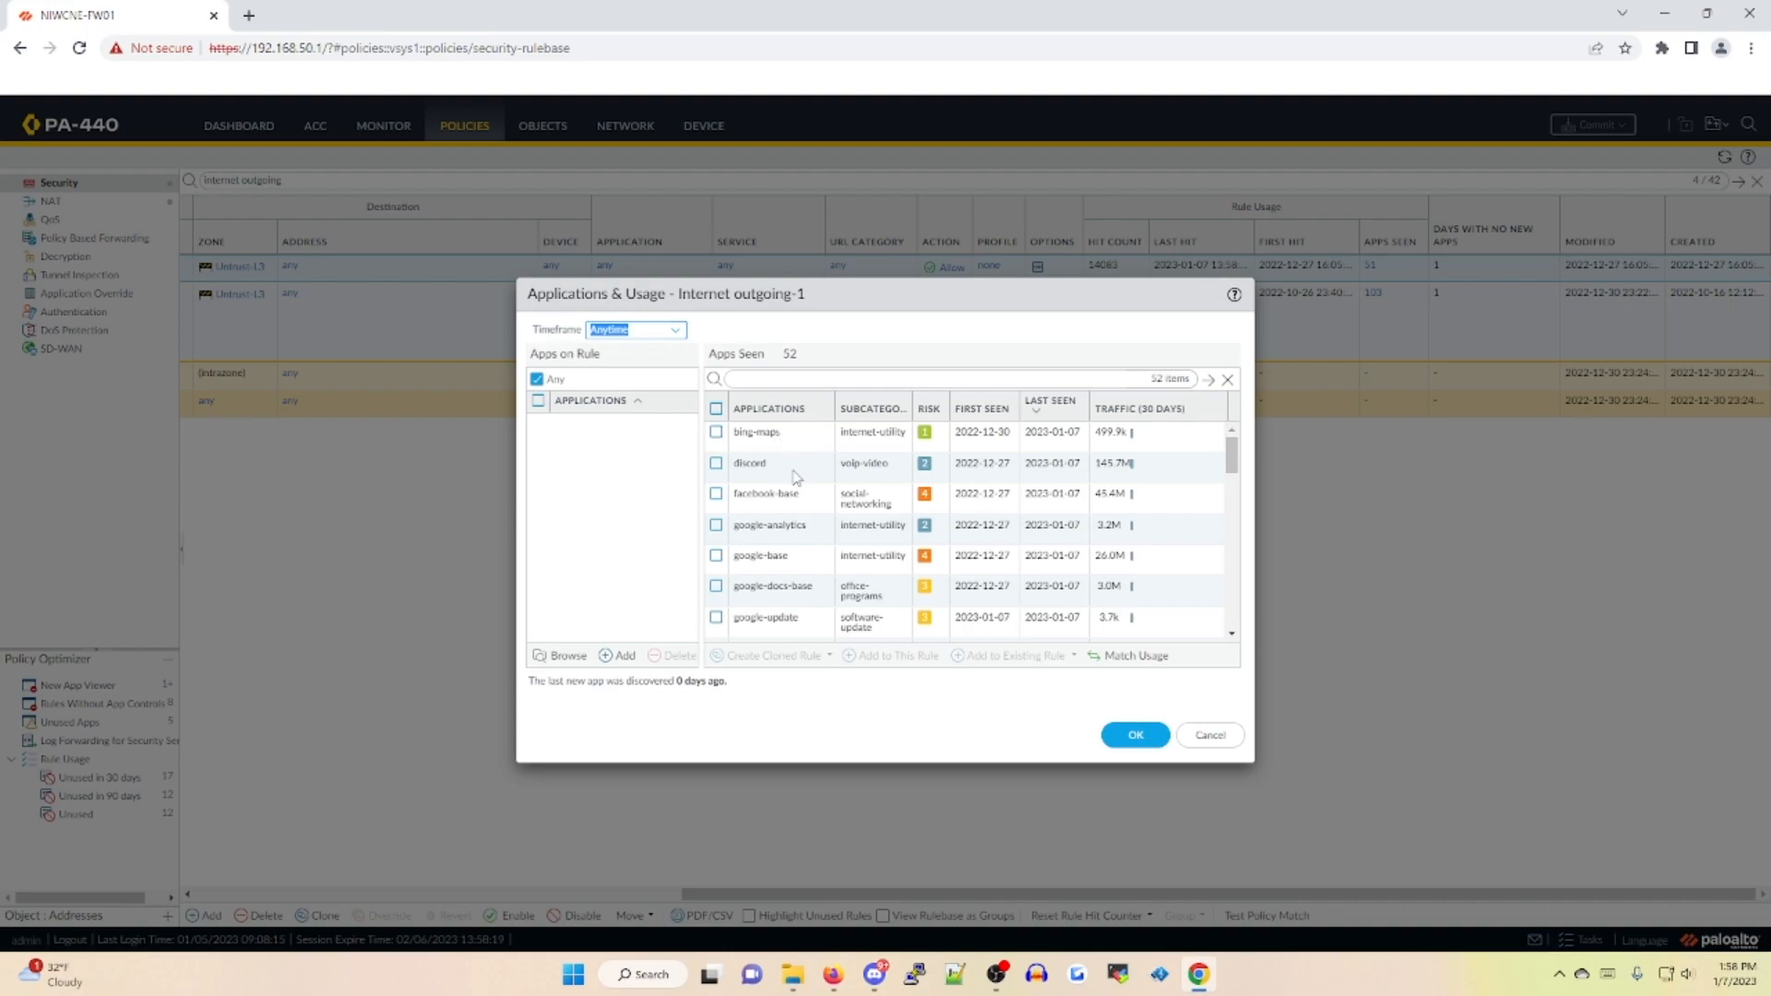
pyautogui.scroll(-1, 773, 508)
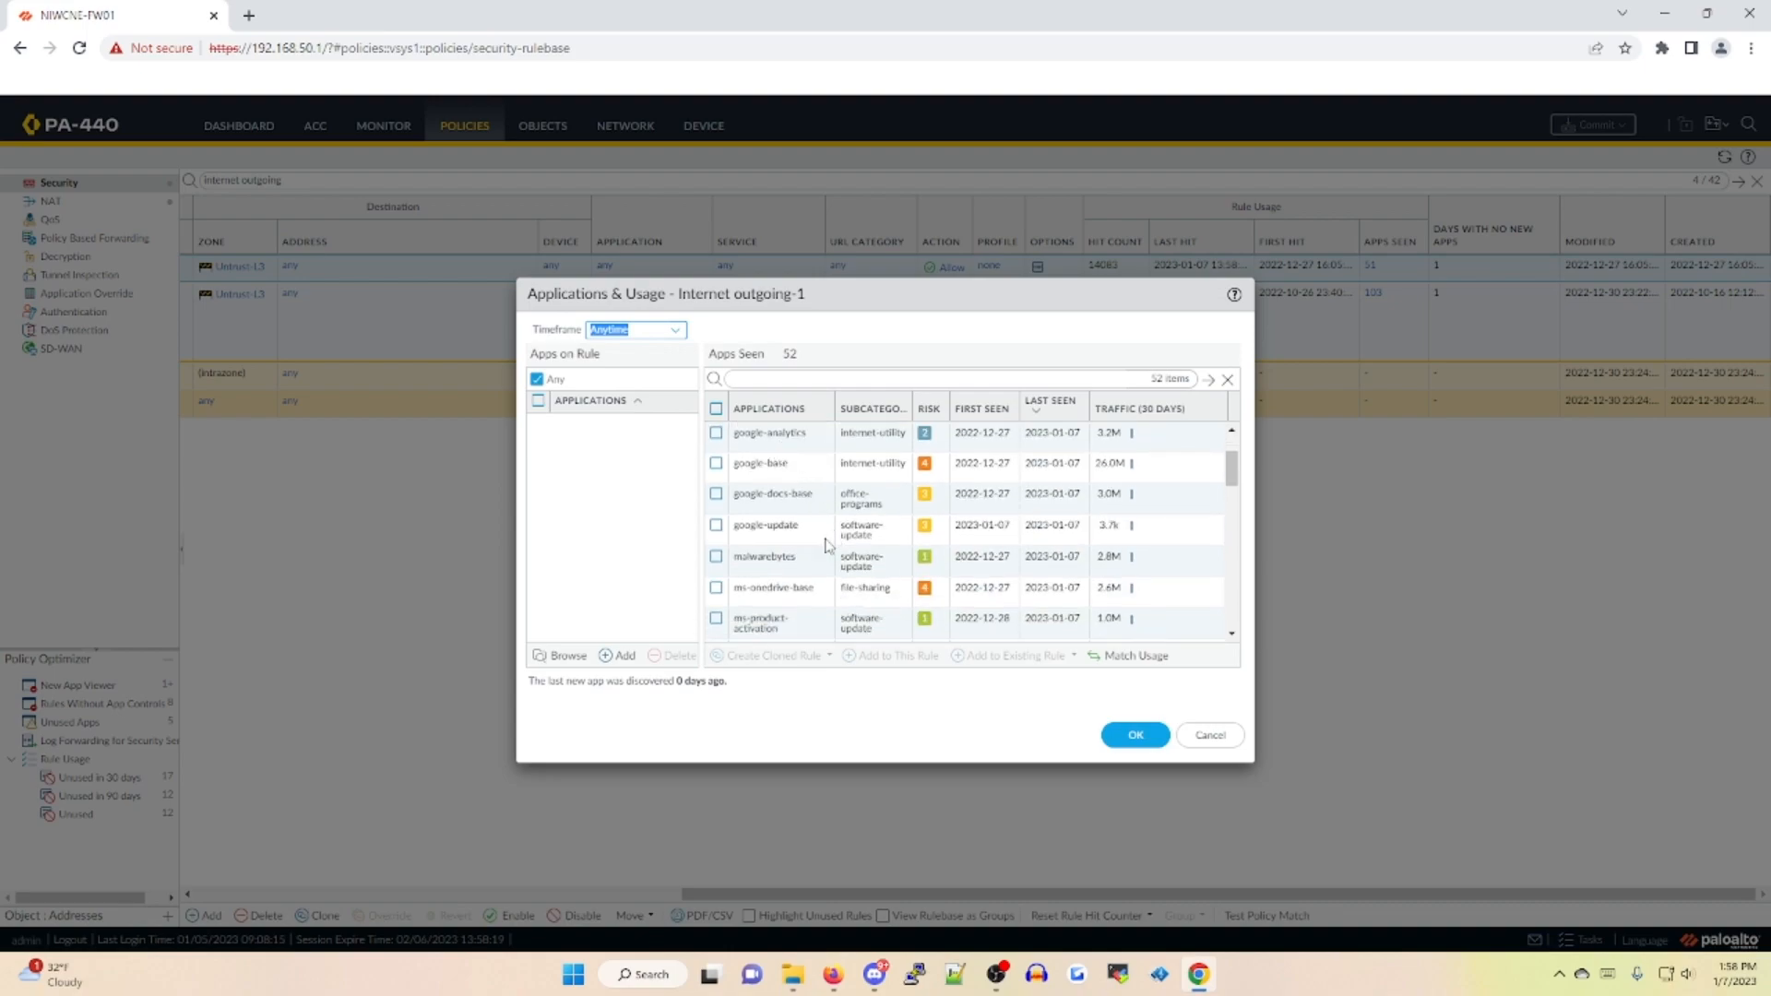
pyautogui.scroll(-5, 830, 521)
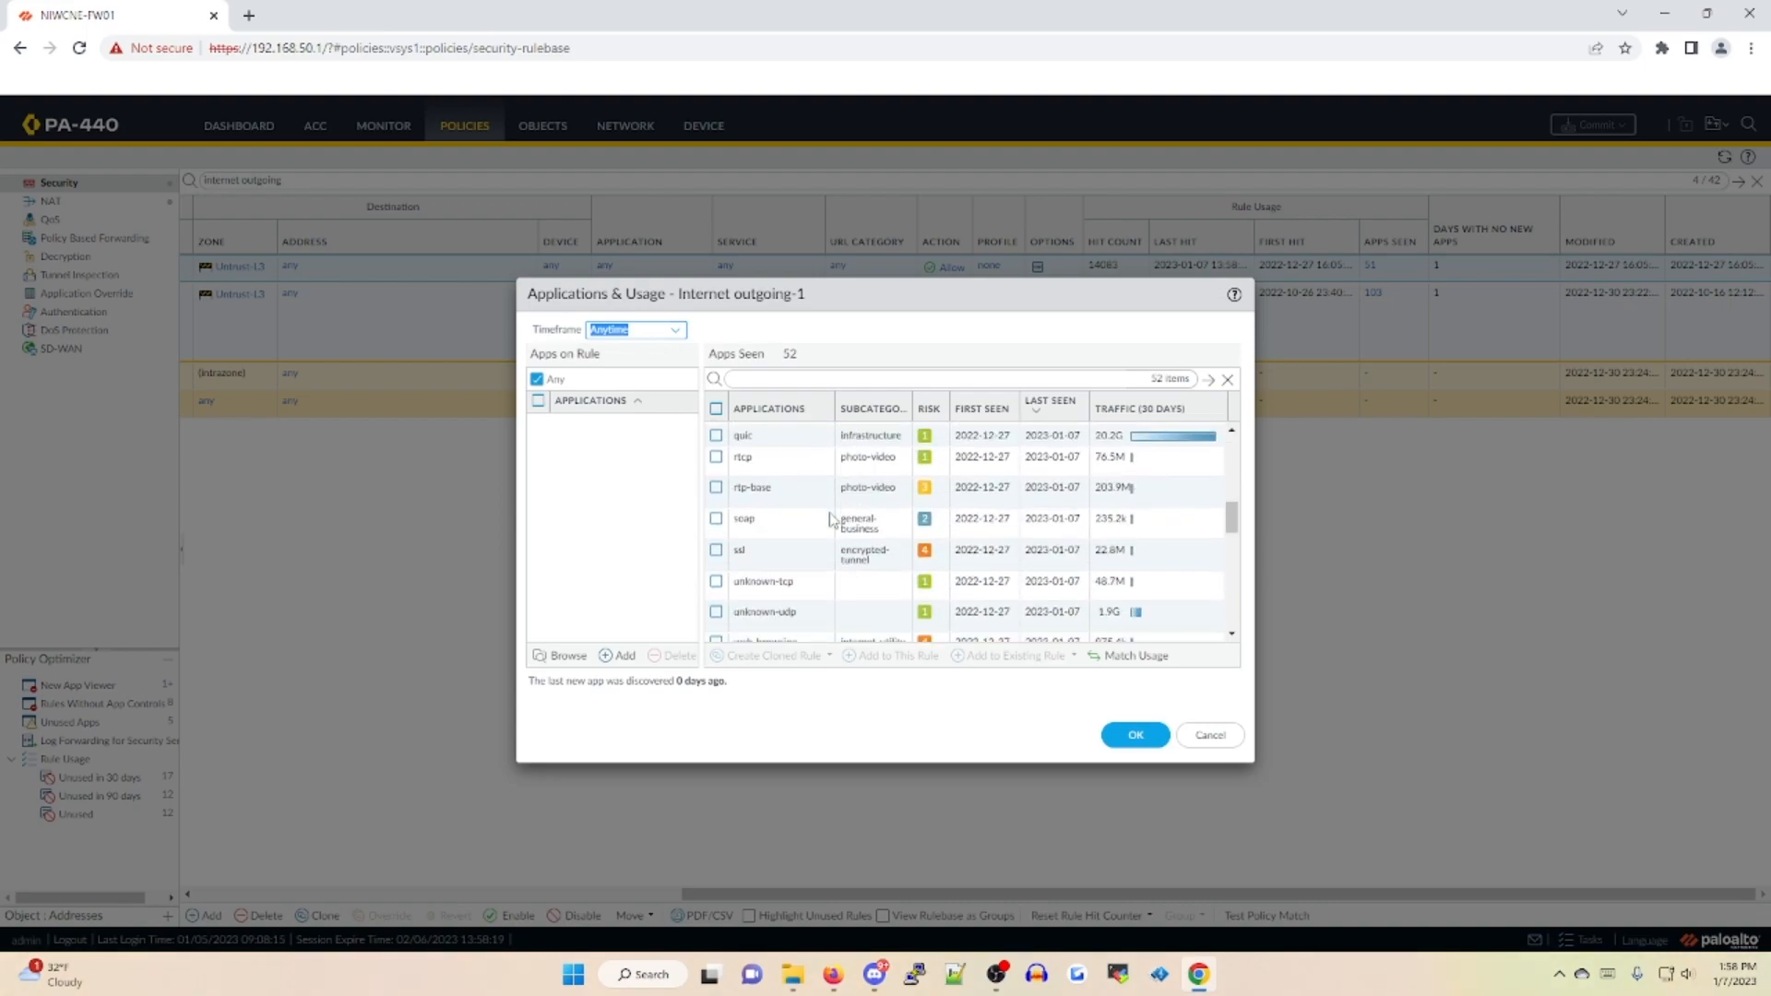
pyautogui.click(1215, 736)
# Compare the applications seen on the "Internet outgoing-1" rule and match the rule's applications to all of that usage
pyautogui.moveTo(1019, 892); pyautogui.dragTo(595, 907)
pyautogui.click(279, 896)
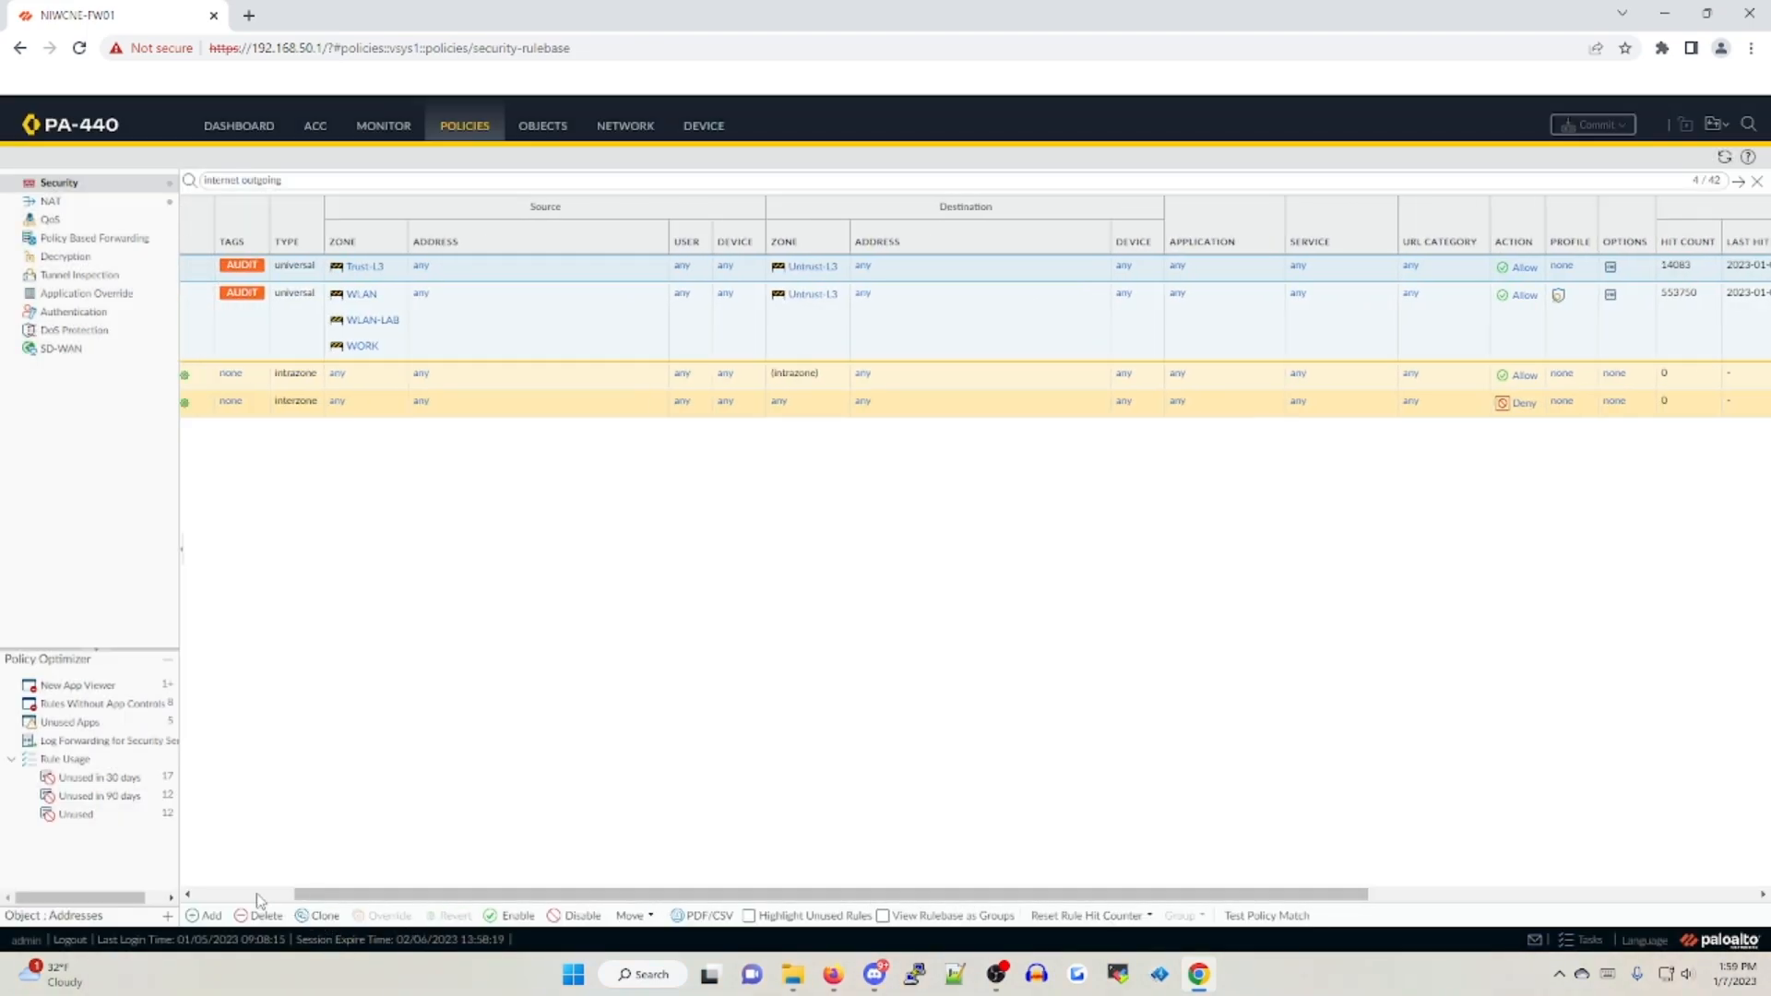
pyautogui.click(257, 266)
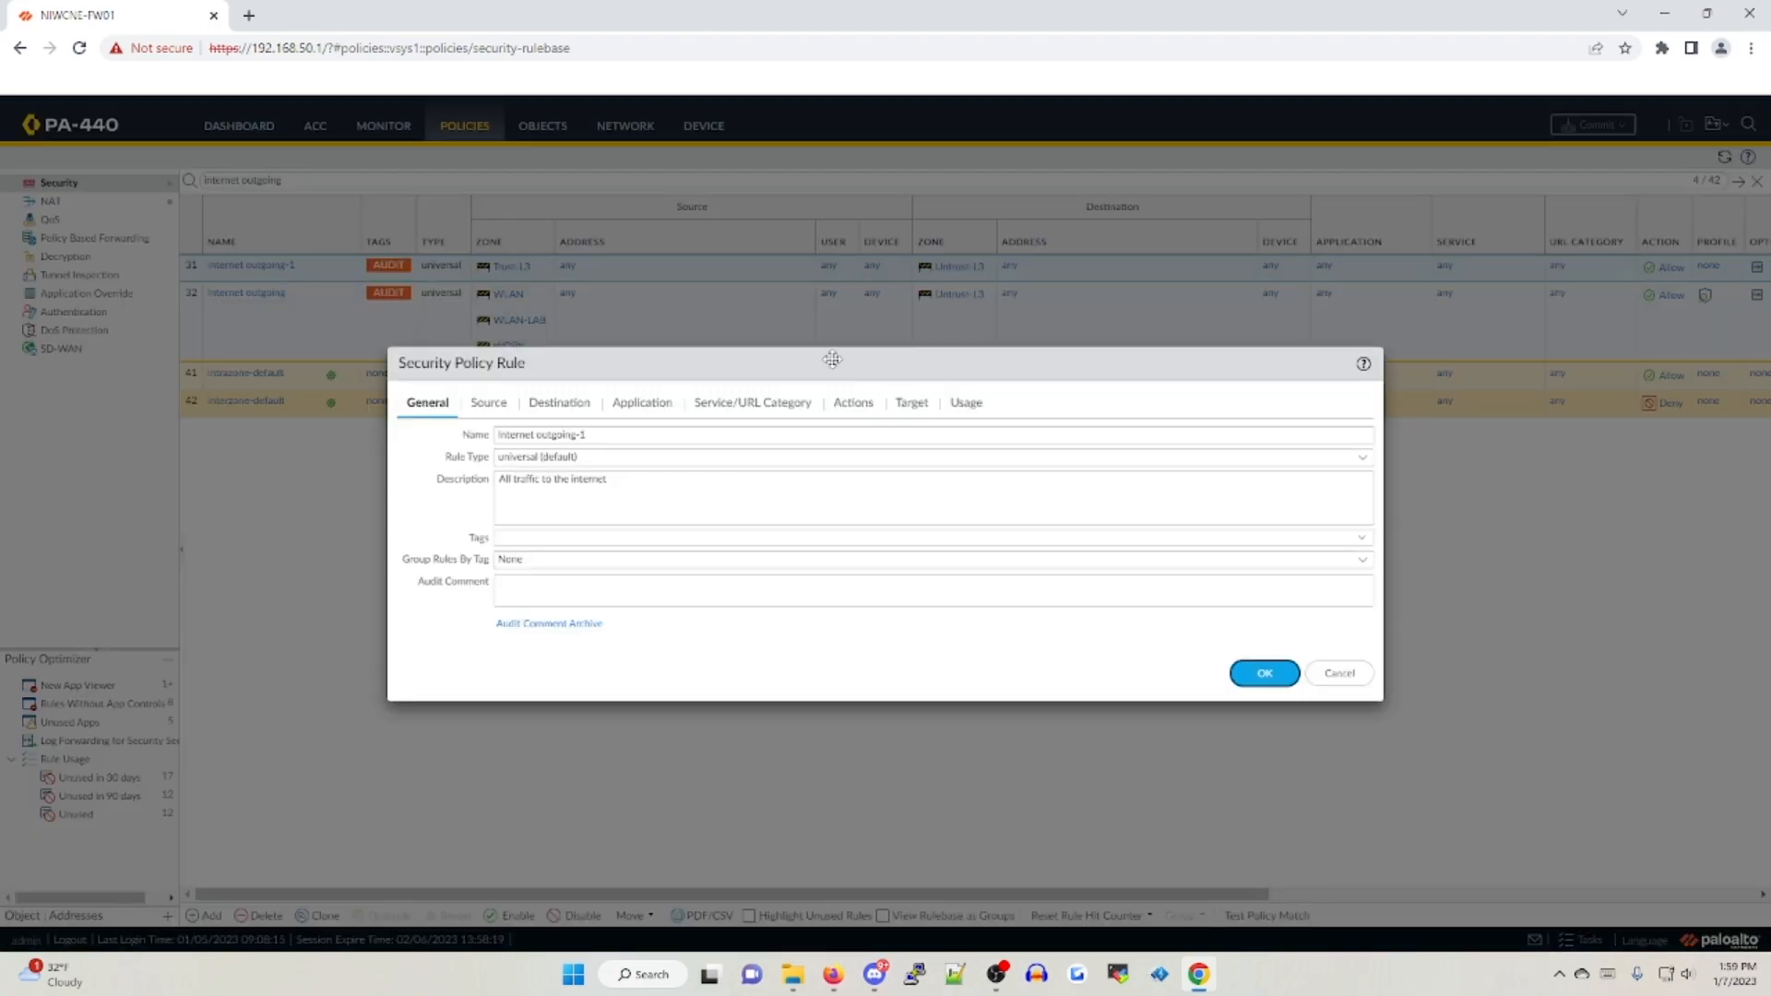
pyautogui.click(911, 403)
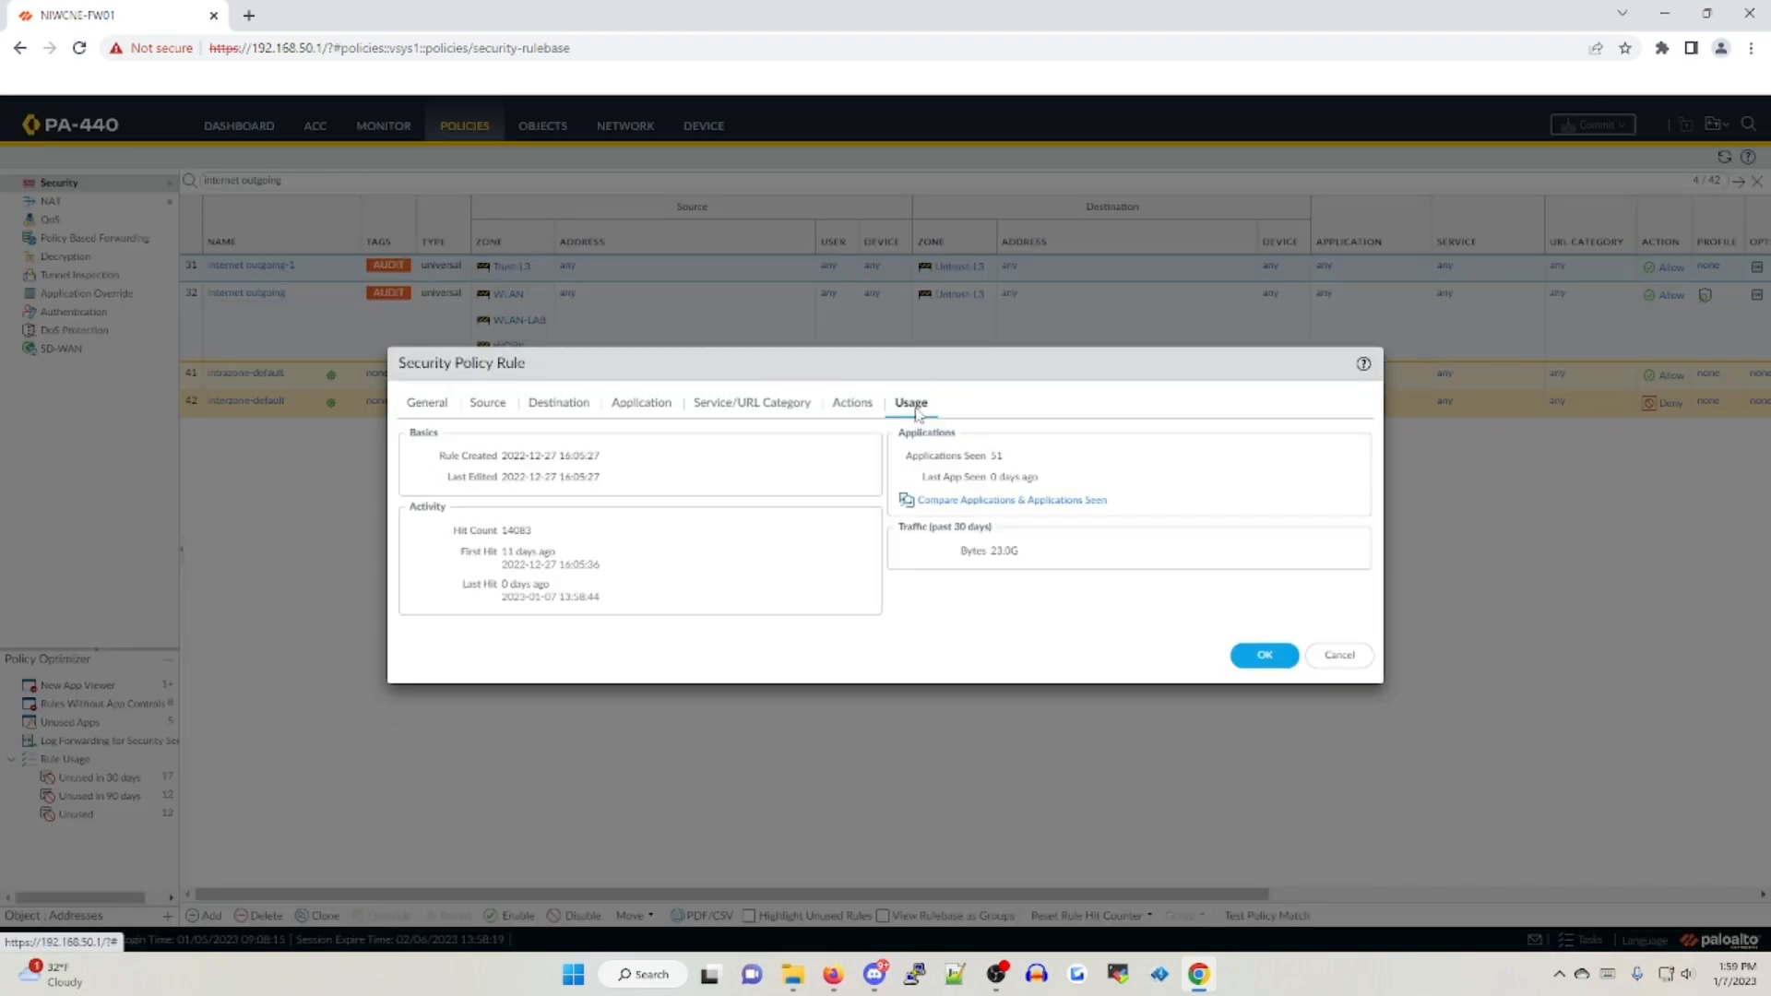
pyautogui.click(945, 503)
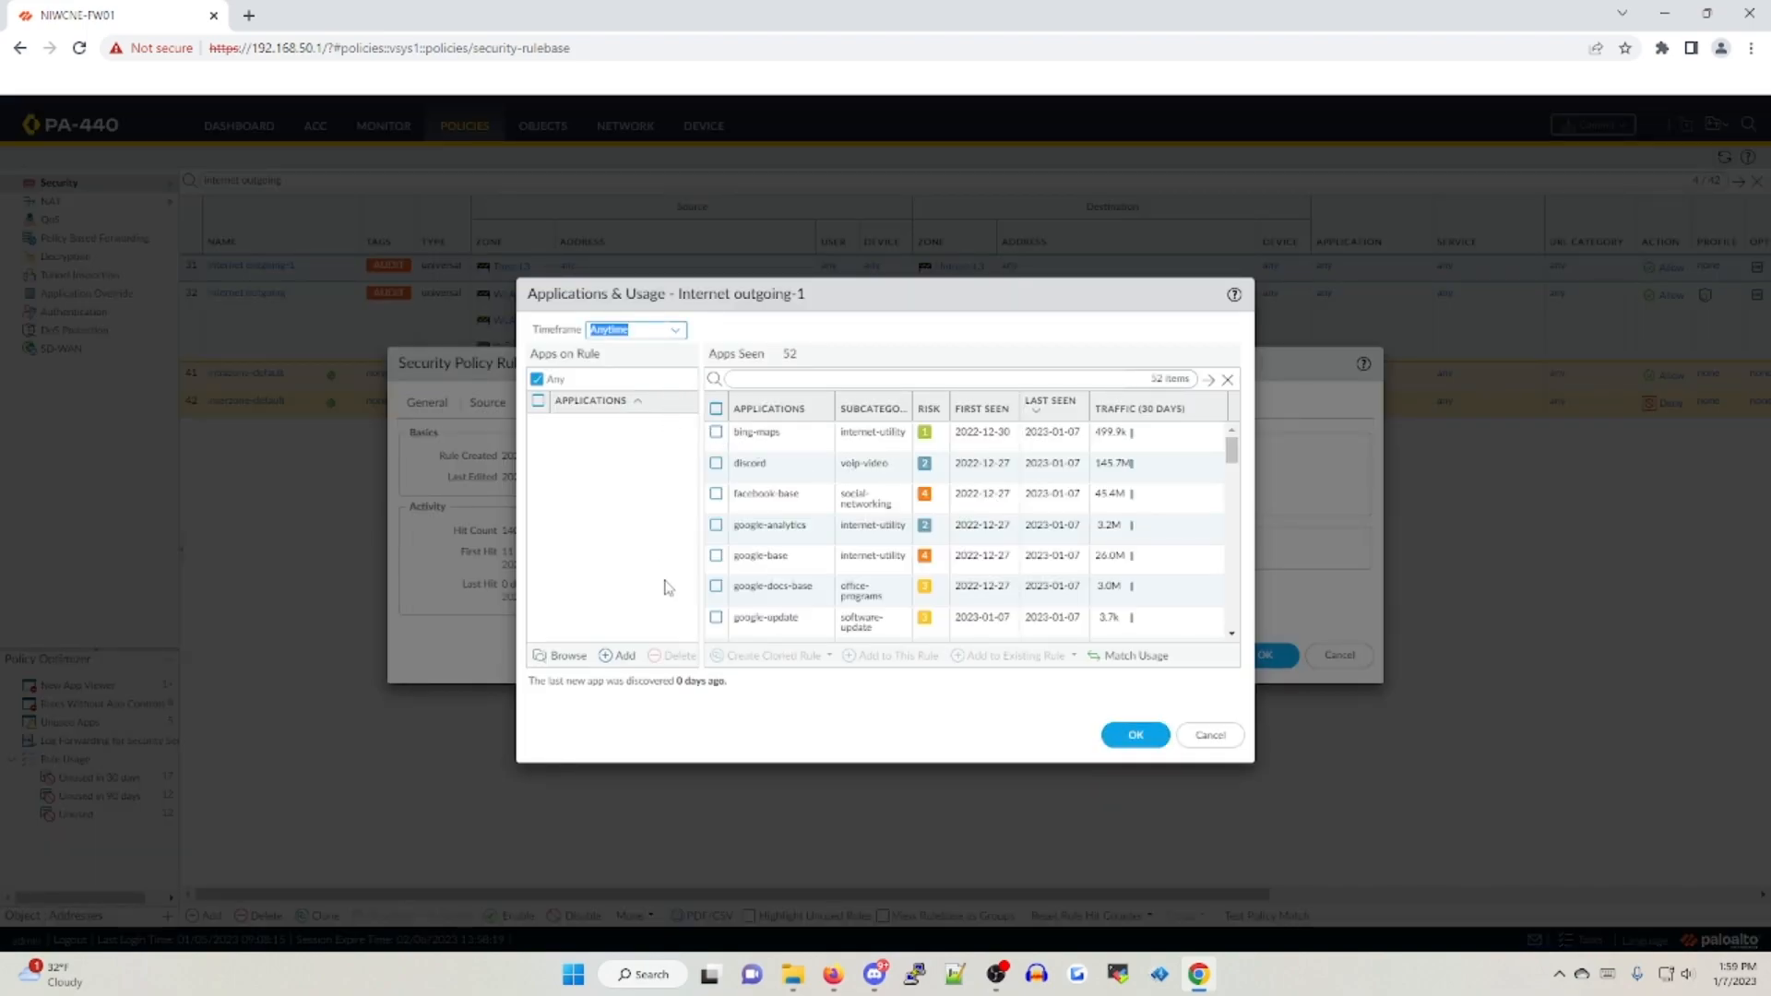
pyautogui.click(717, 409)
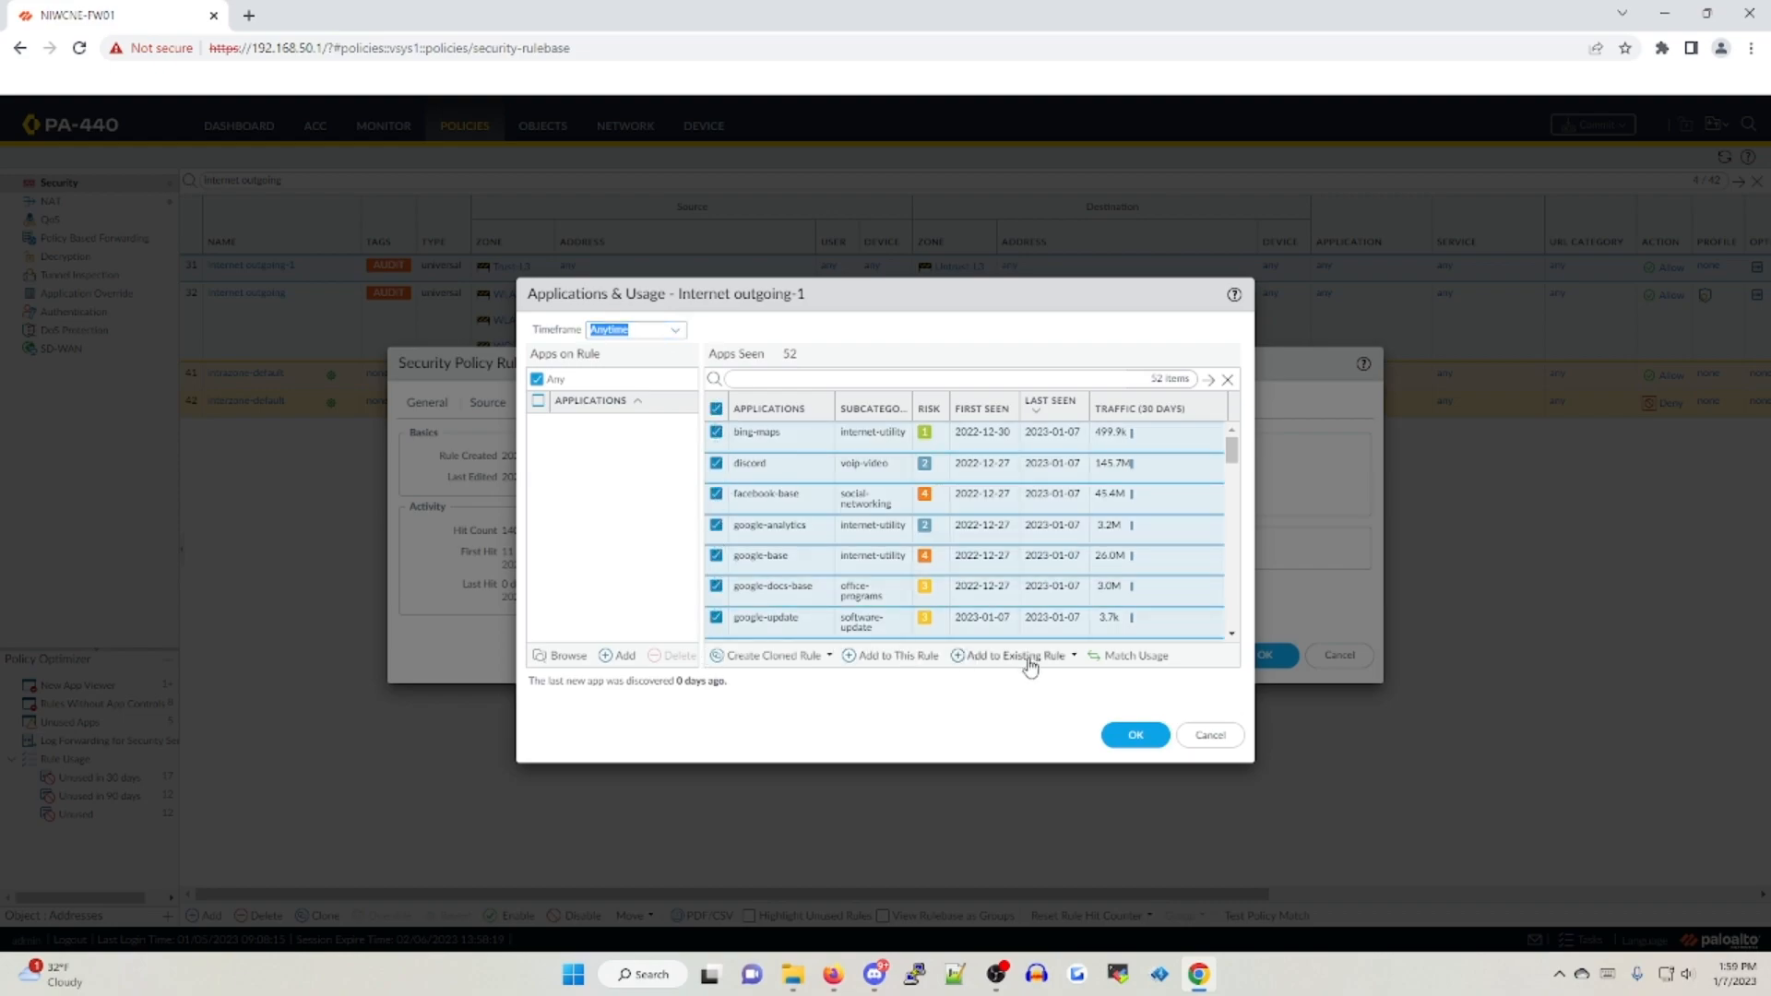
pyautogui.click(1147, 659)
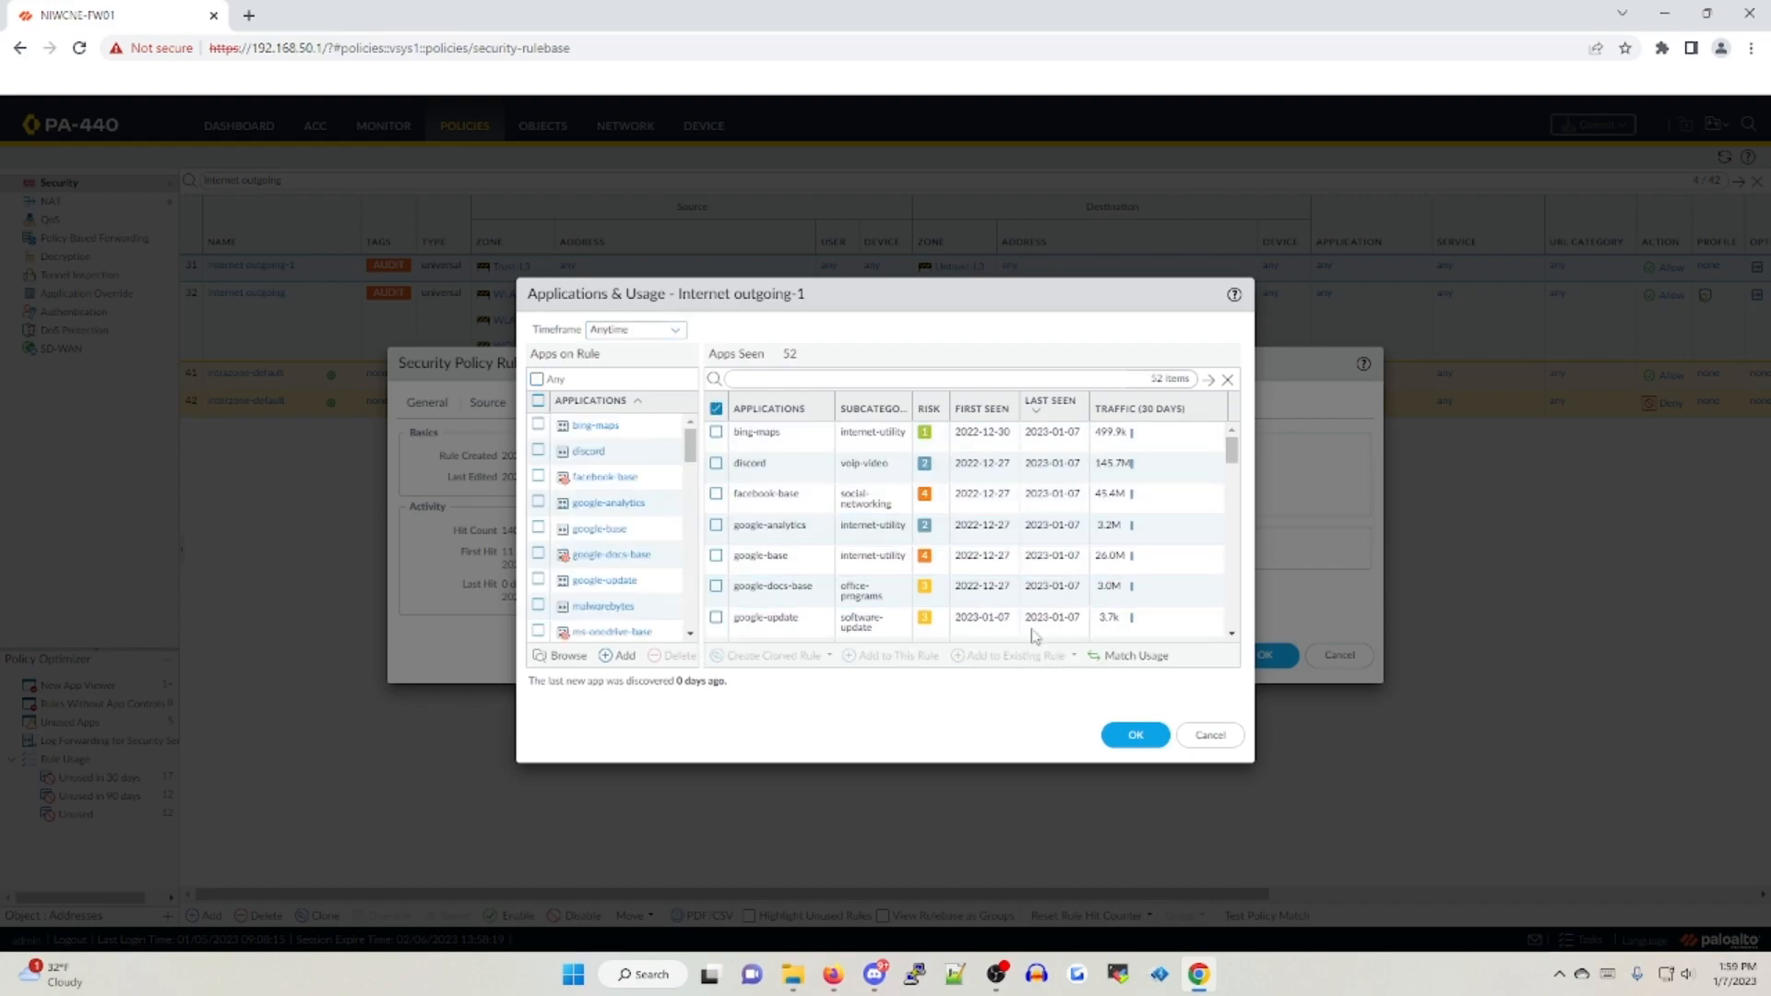
pyautogui.click(1136, 735)
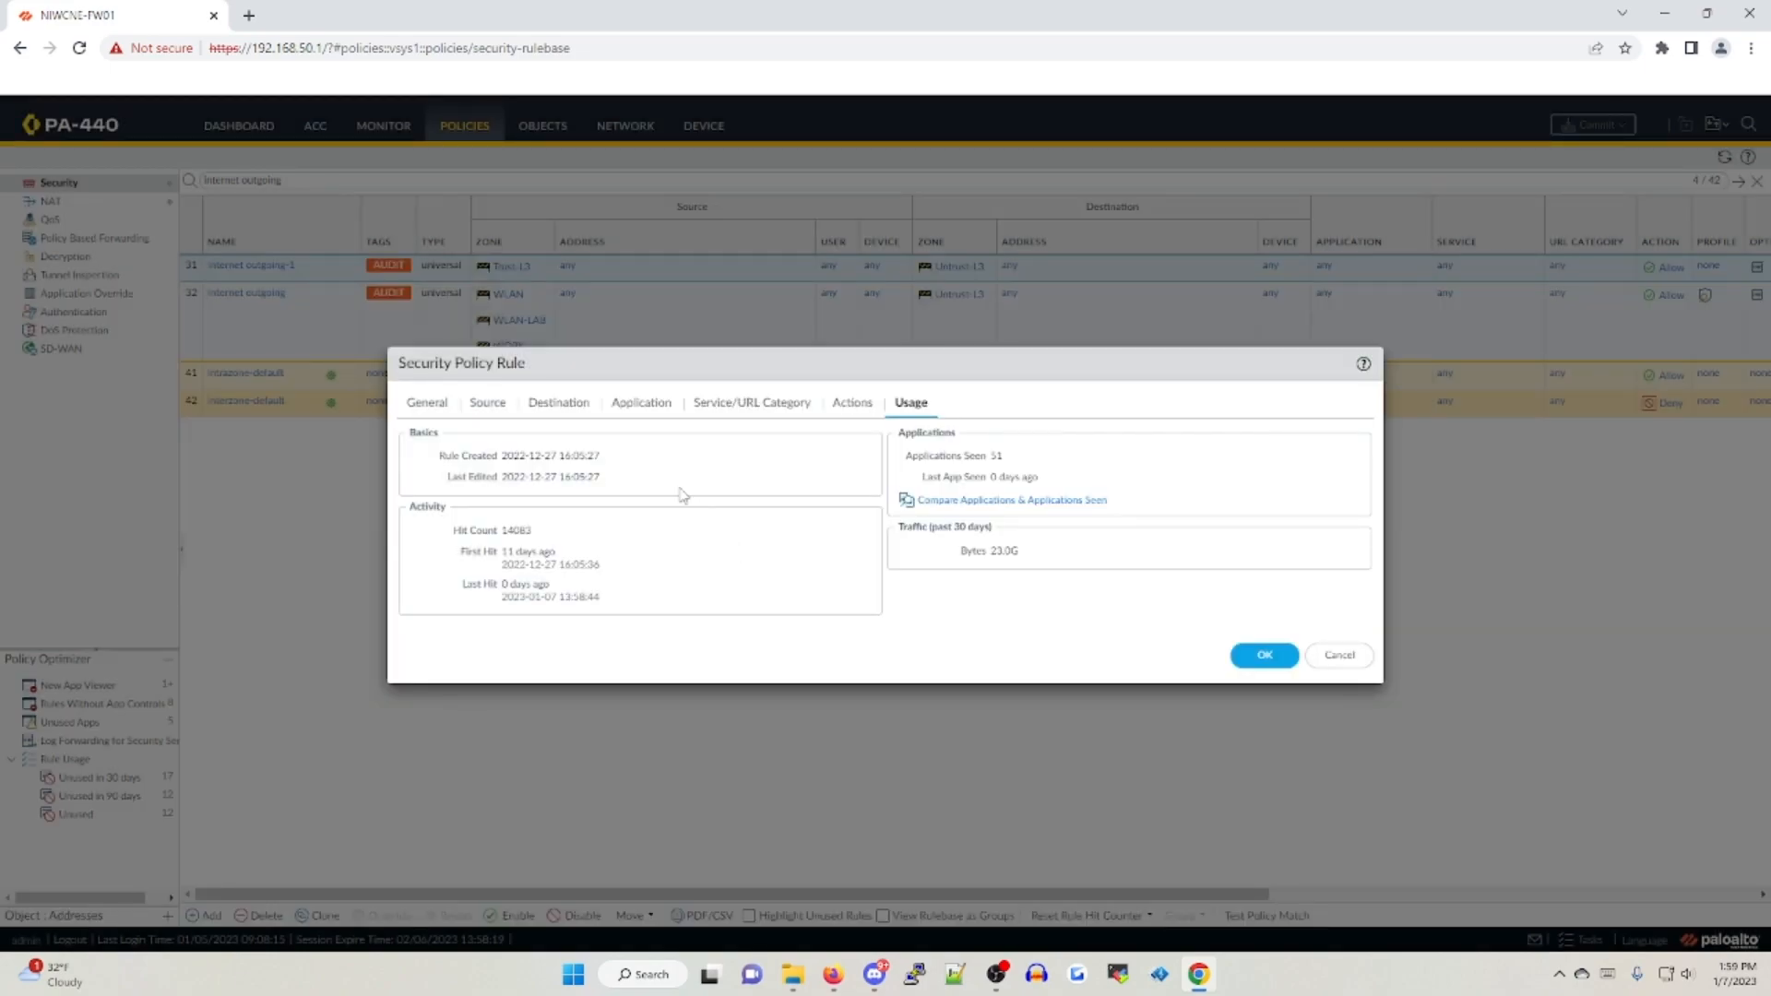
# Check the rule's application list and set its service to application-default
pyautogui.click(613, 408)
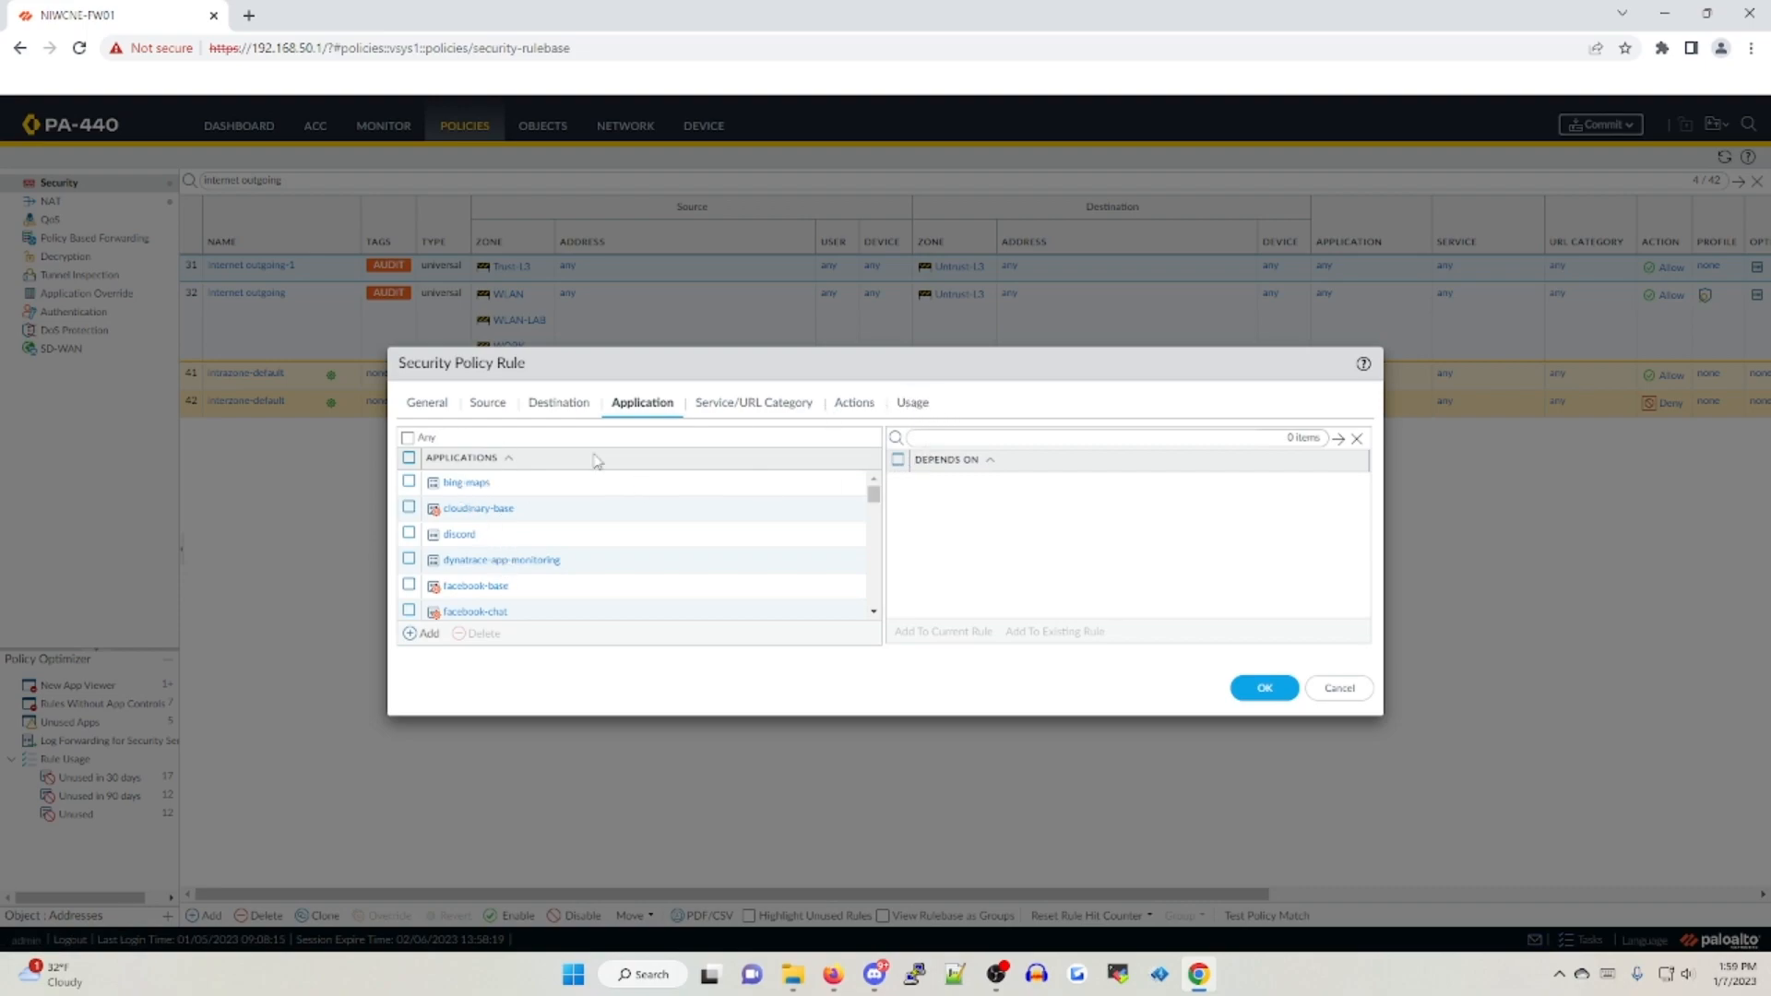
pyautogui.click(727, 404)
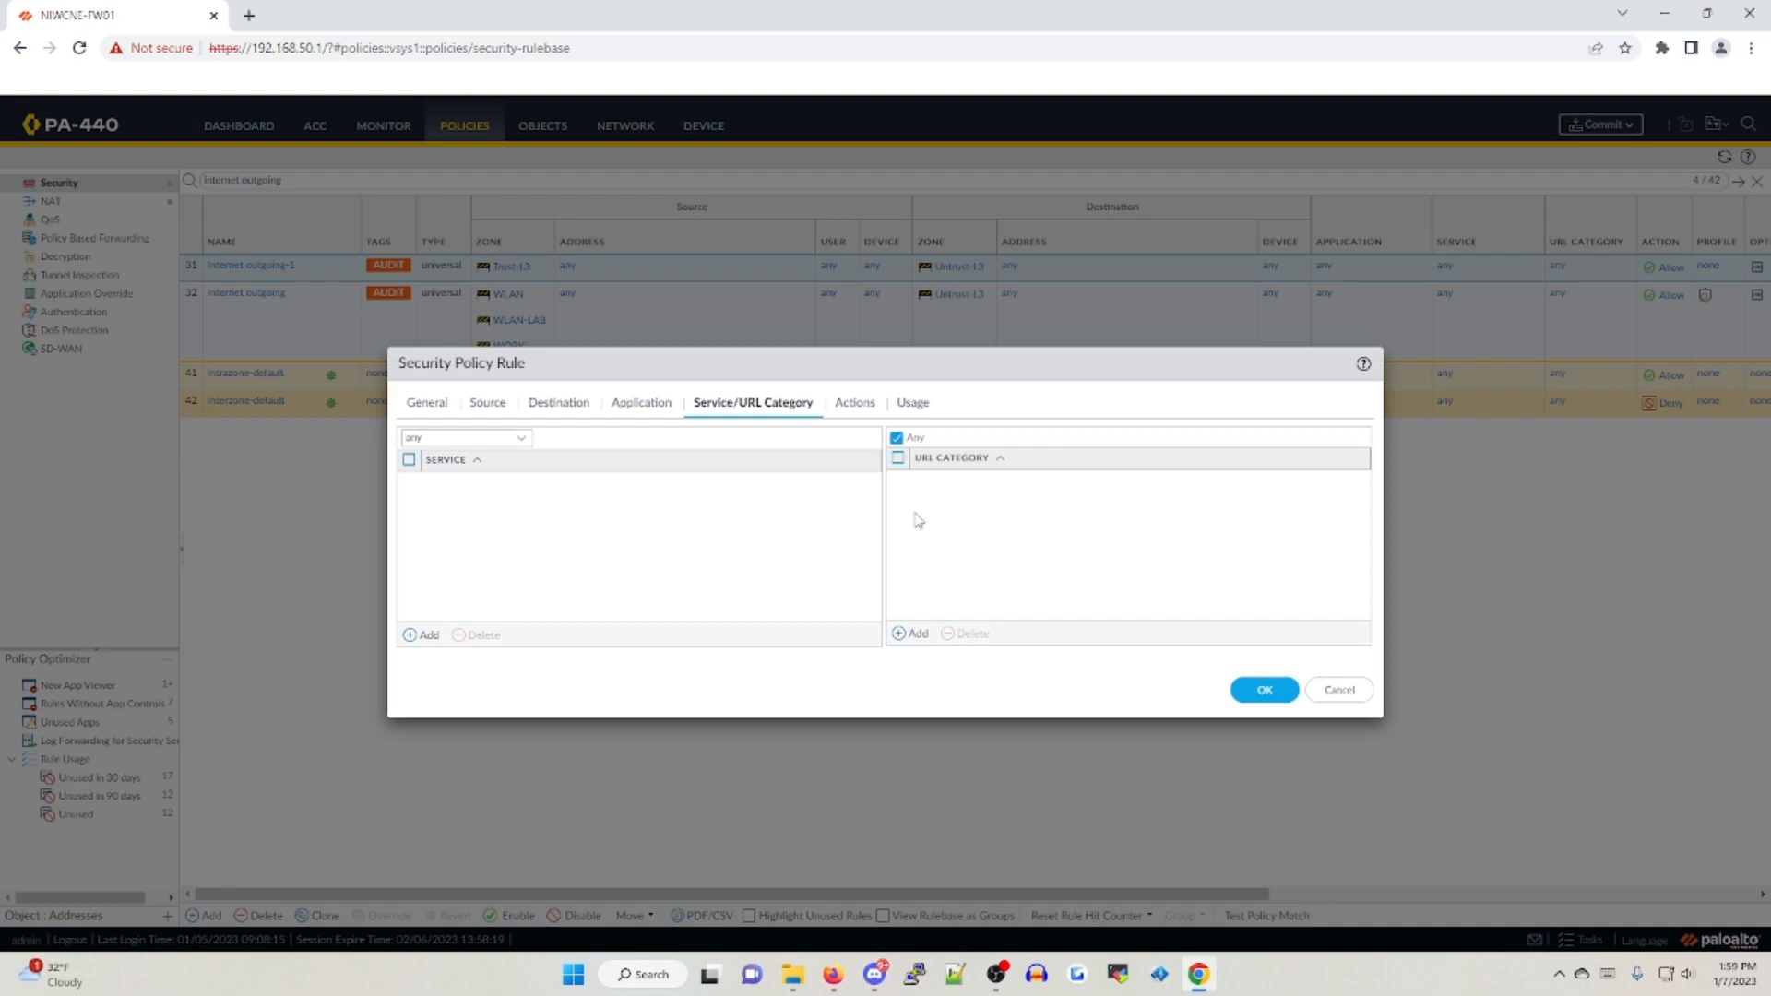
pyautogui.click(522, 440)
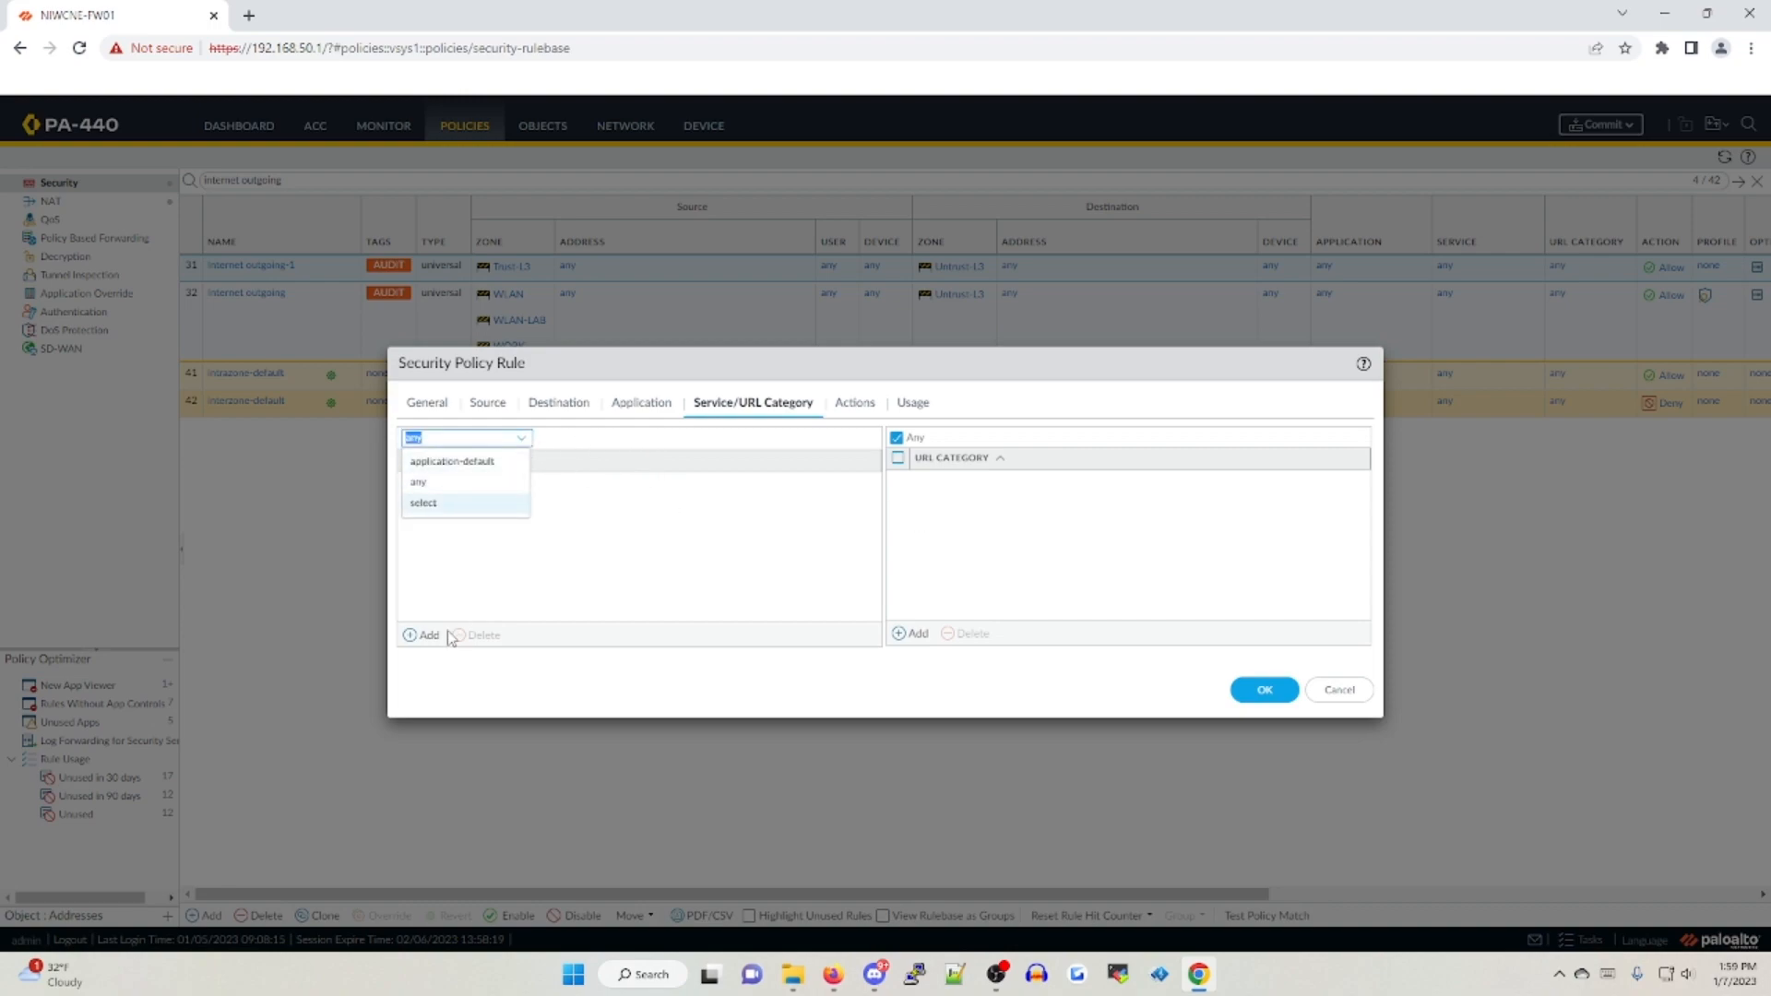
pyautogui.click(452, 464)
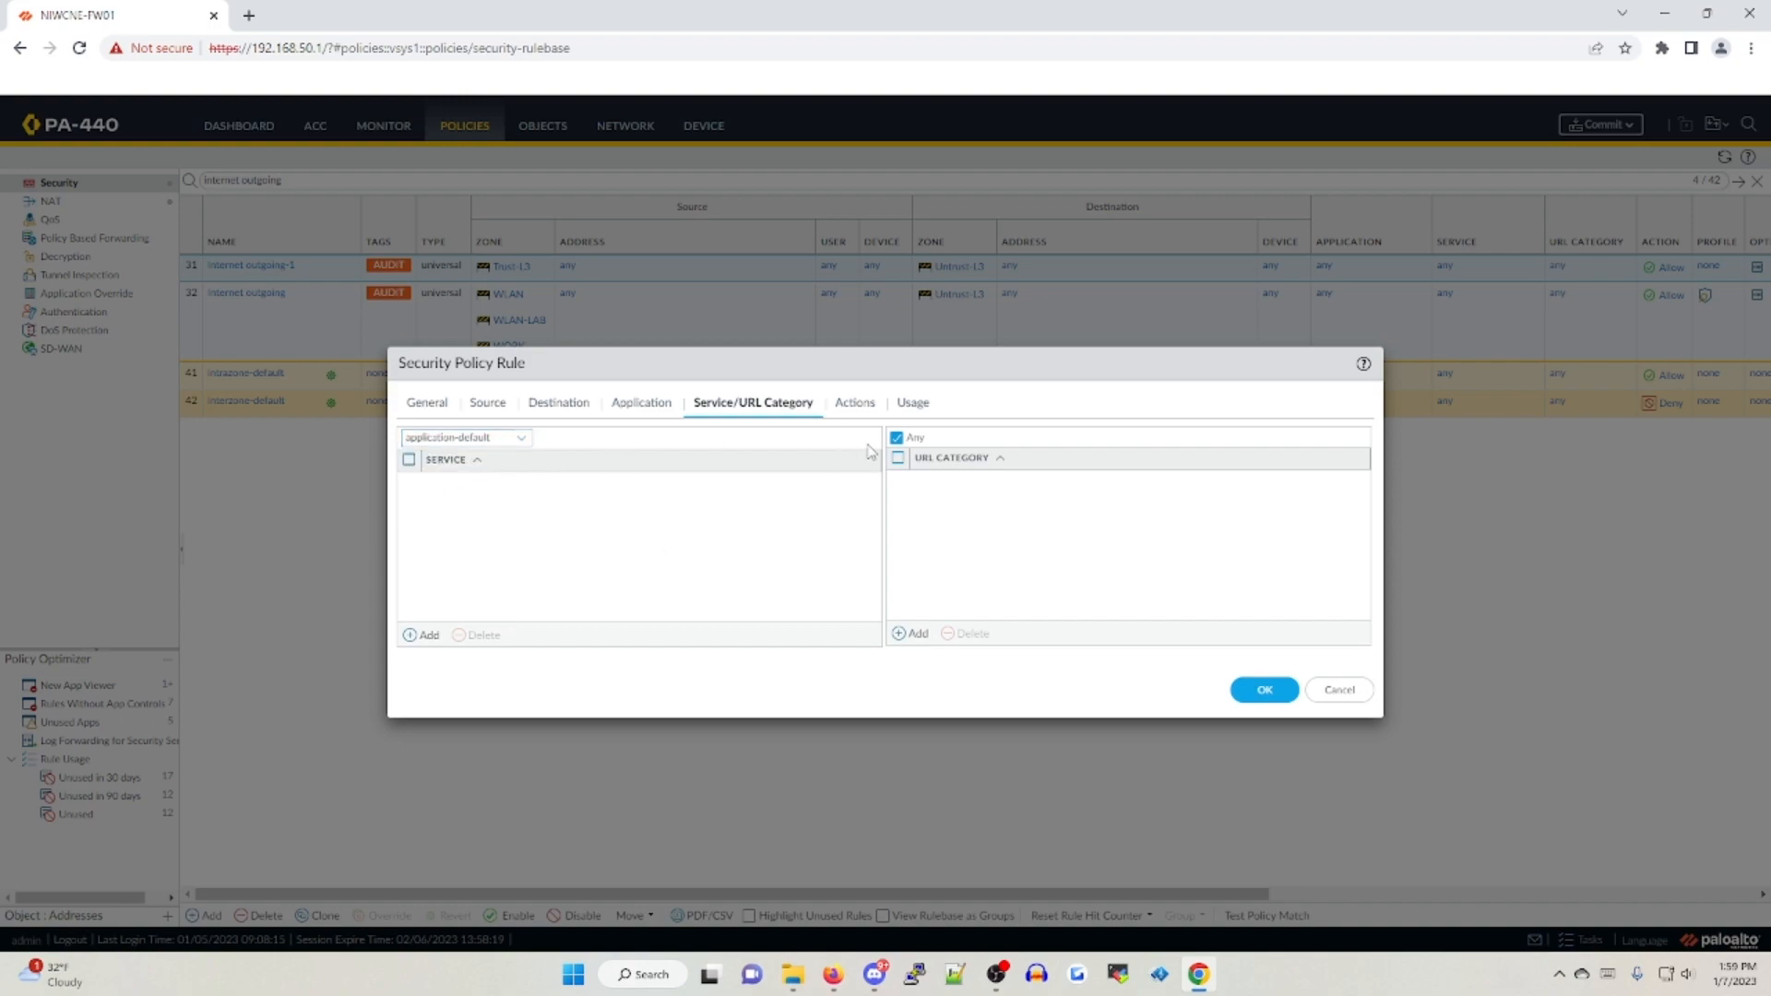
# Set the rule's profile type to Profiles, with LAN DNS Security for Anti-Spyware and LAN URL Filtering for URL Filtering
pyautogui.click(853, 403)
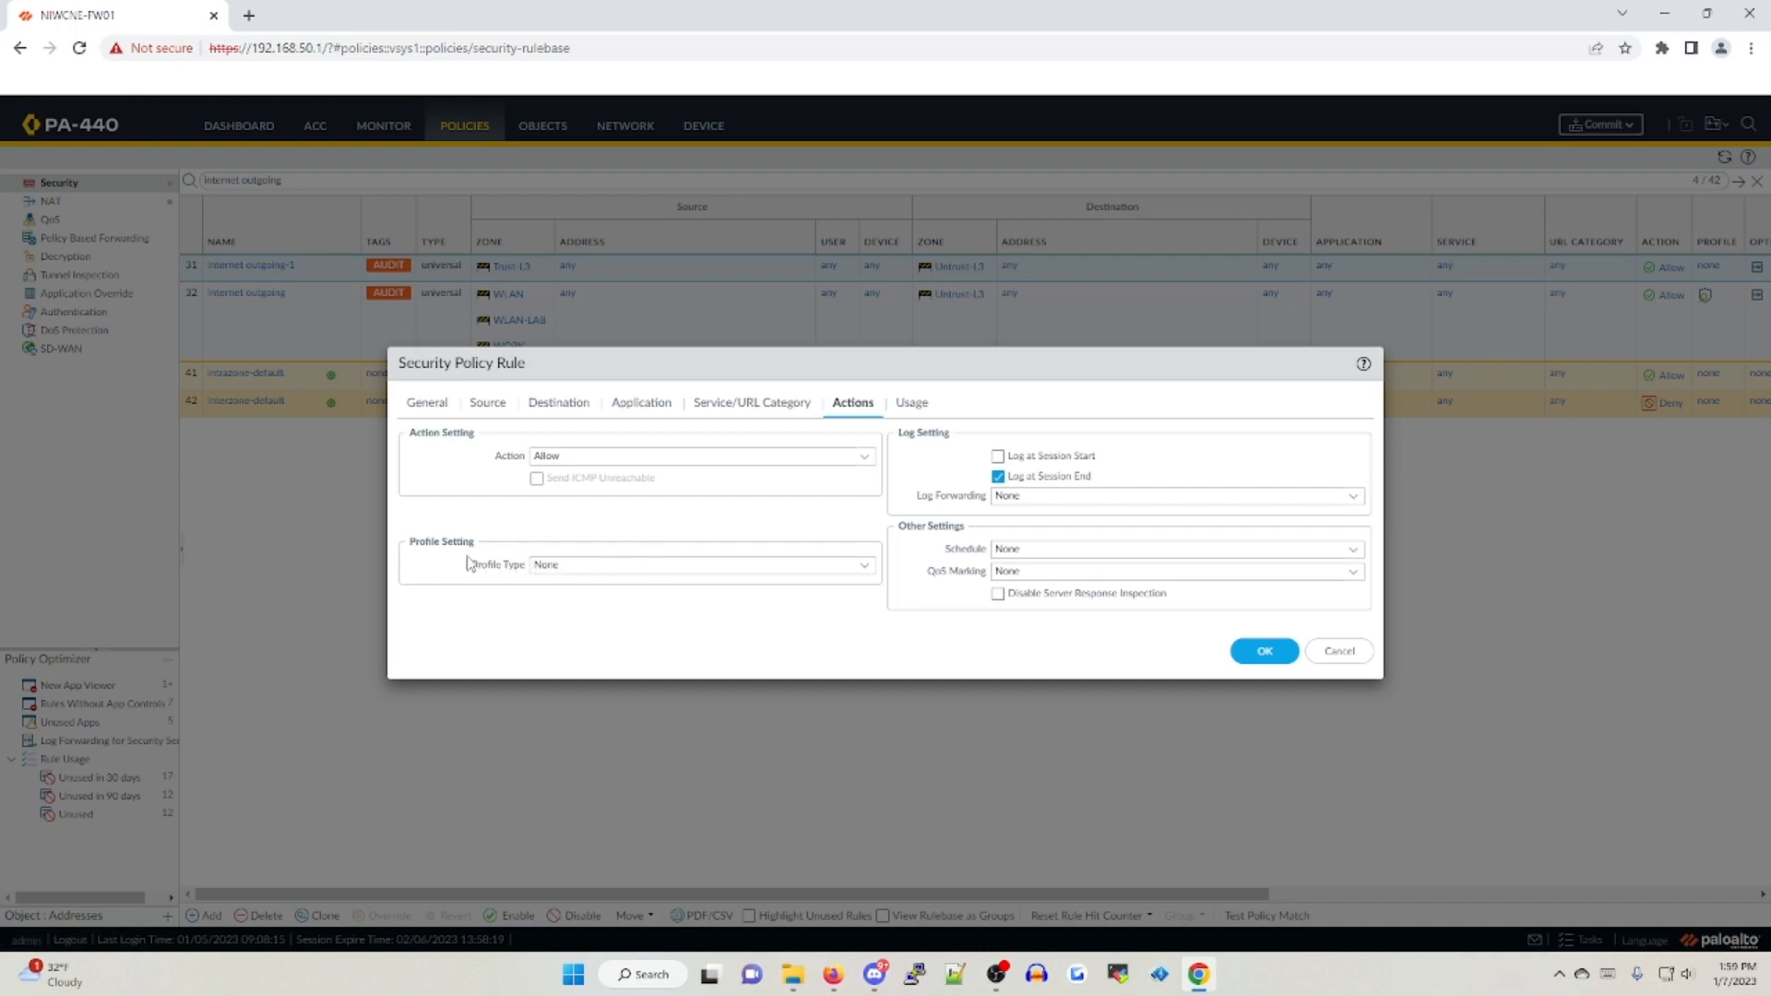
pyautogui.click(441, 408)
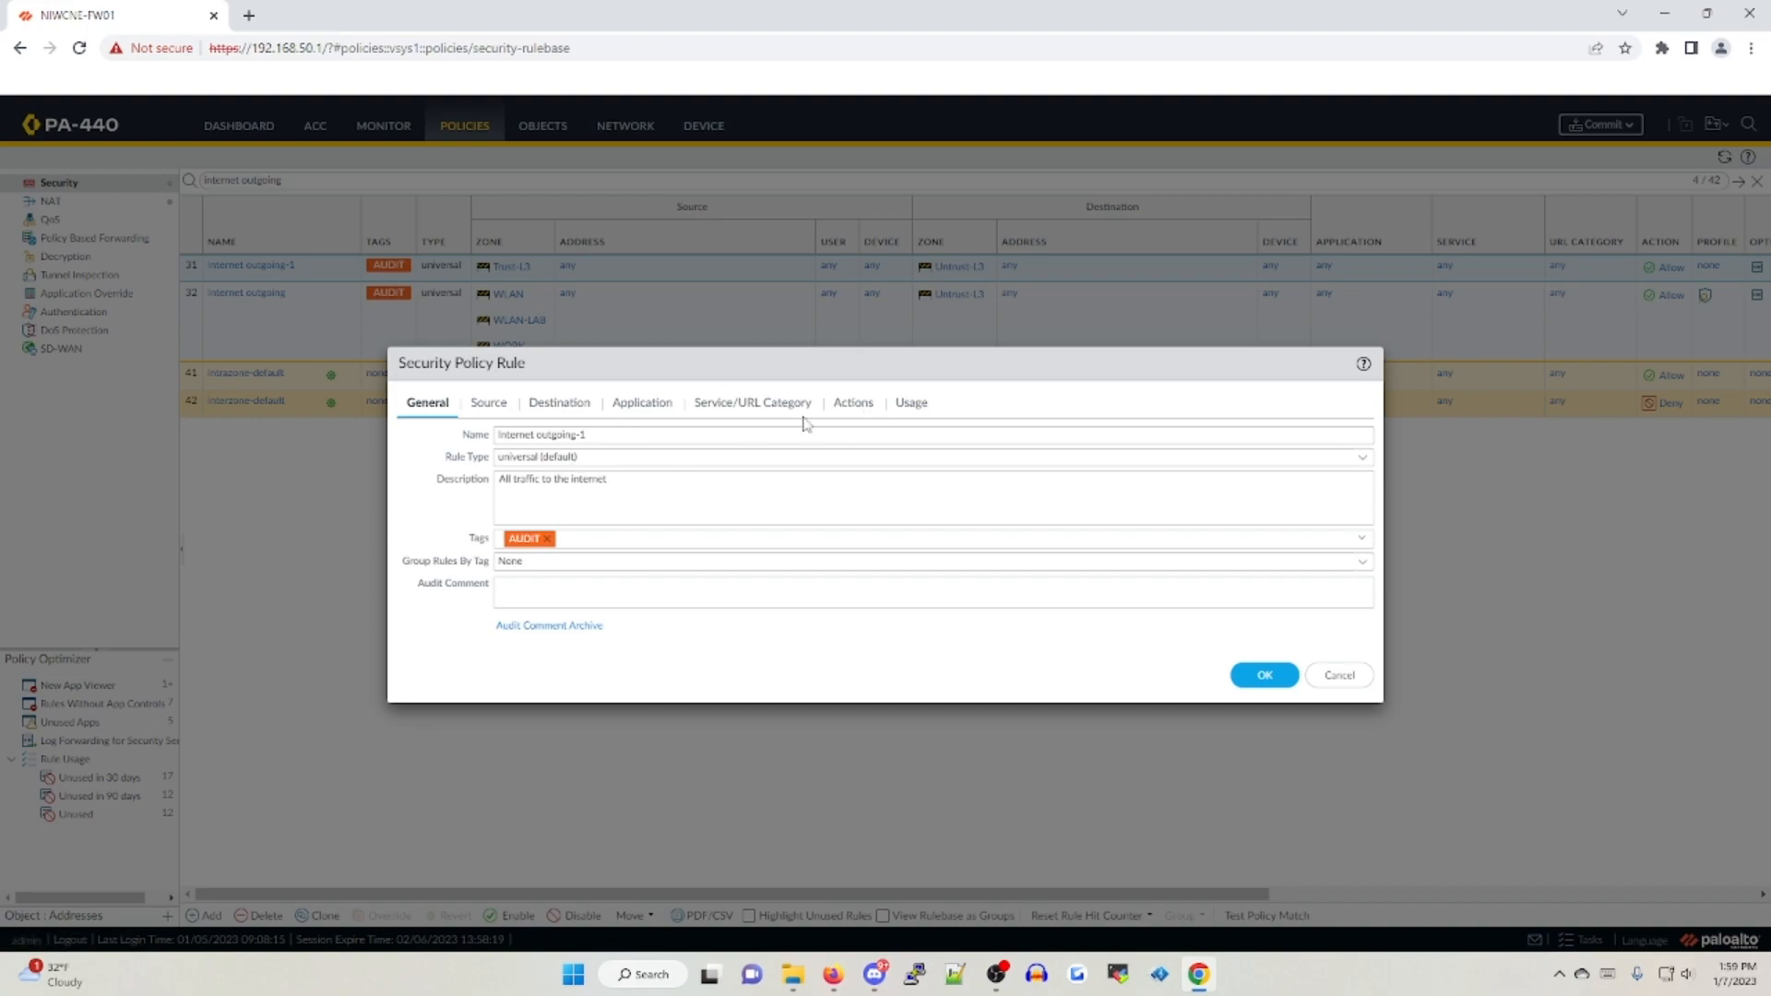
pyautogui.click(853, 406)
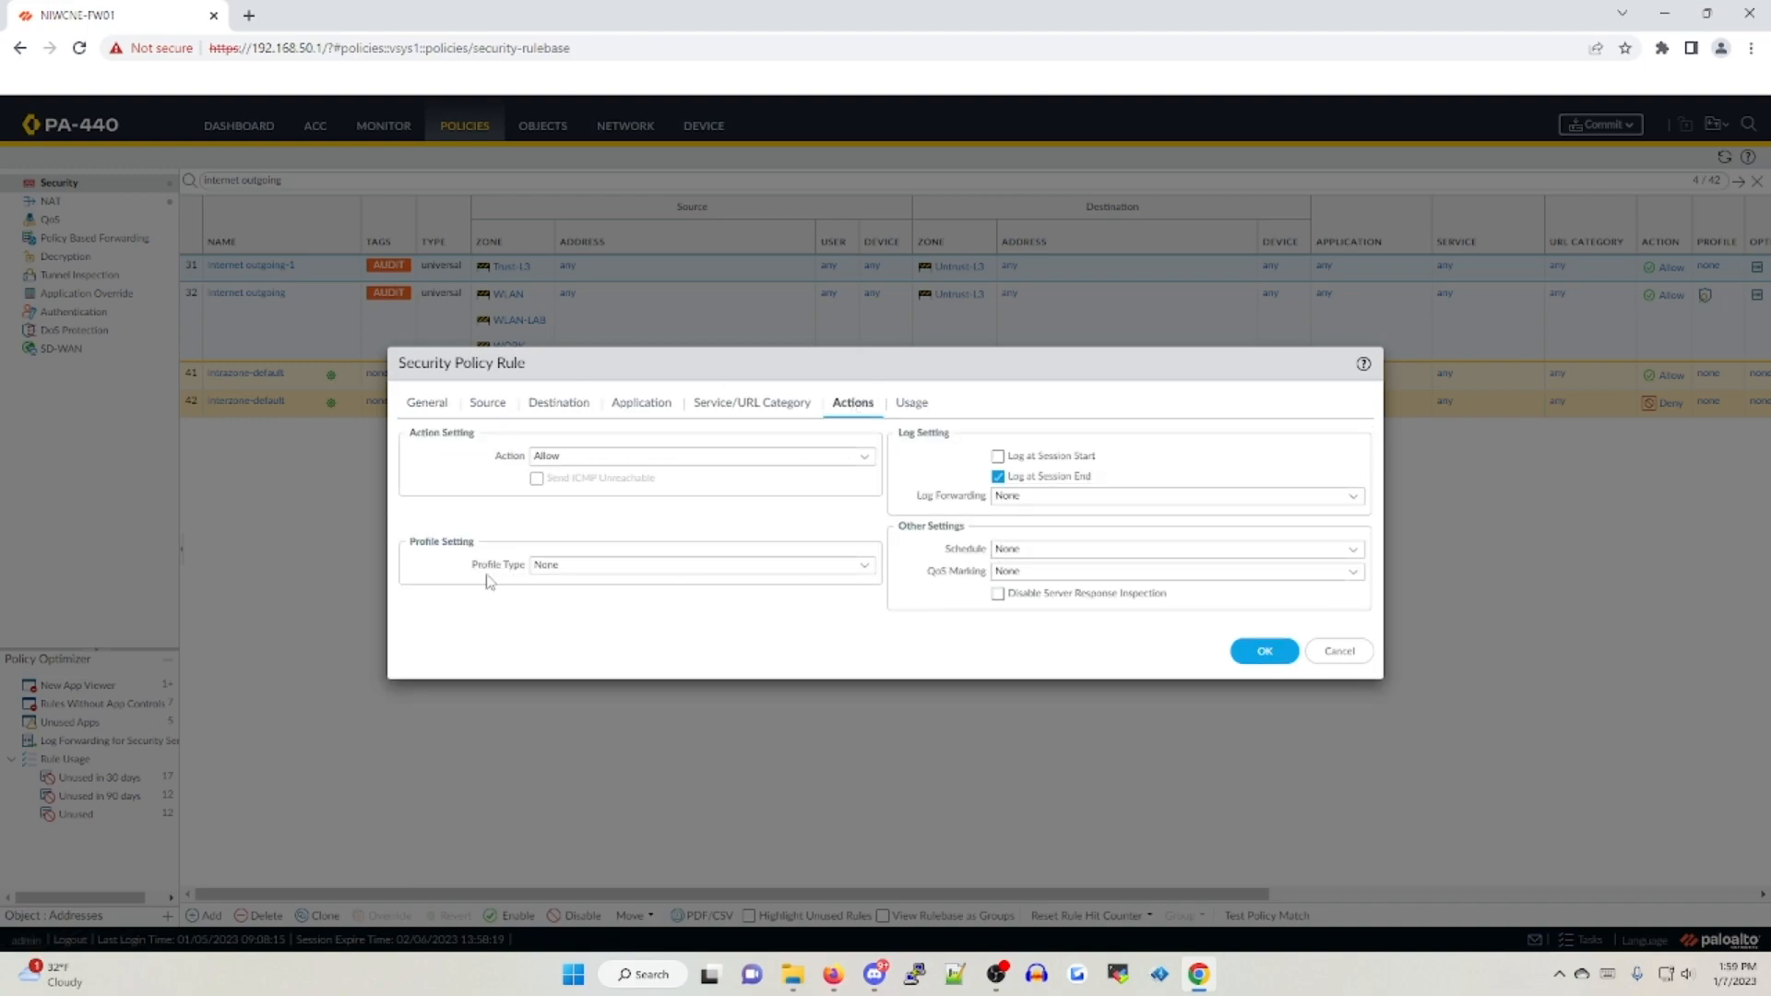
pyautogui.click(847, 569)
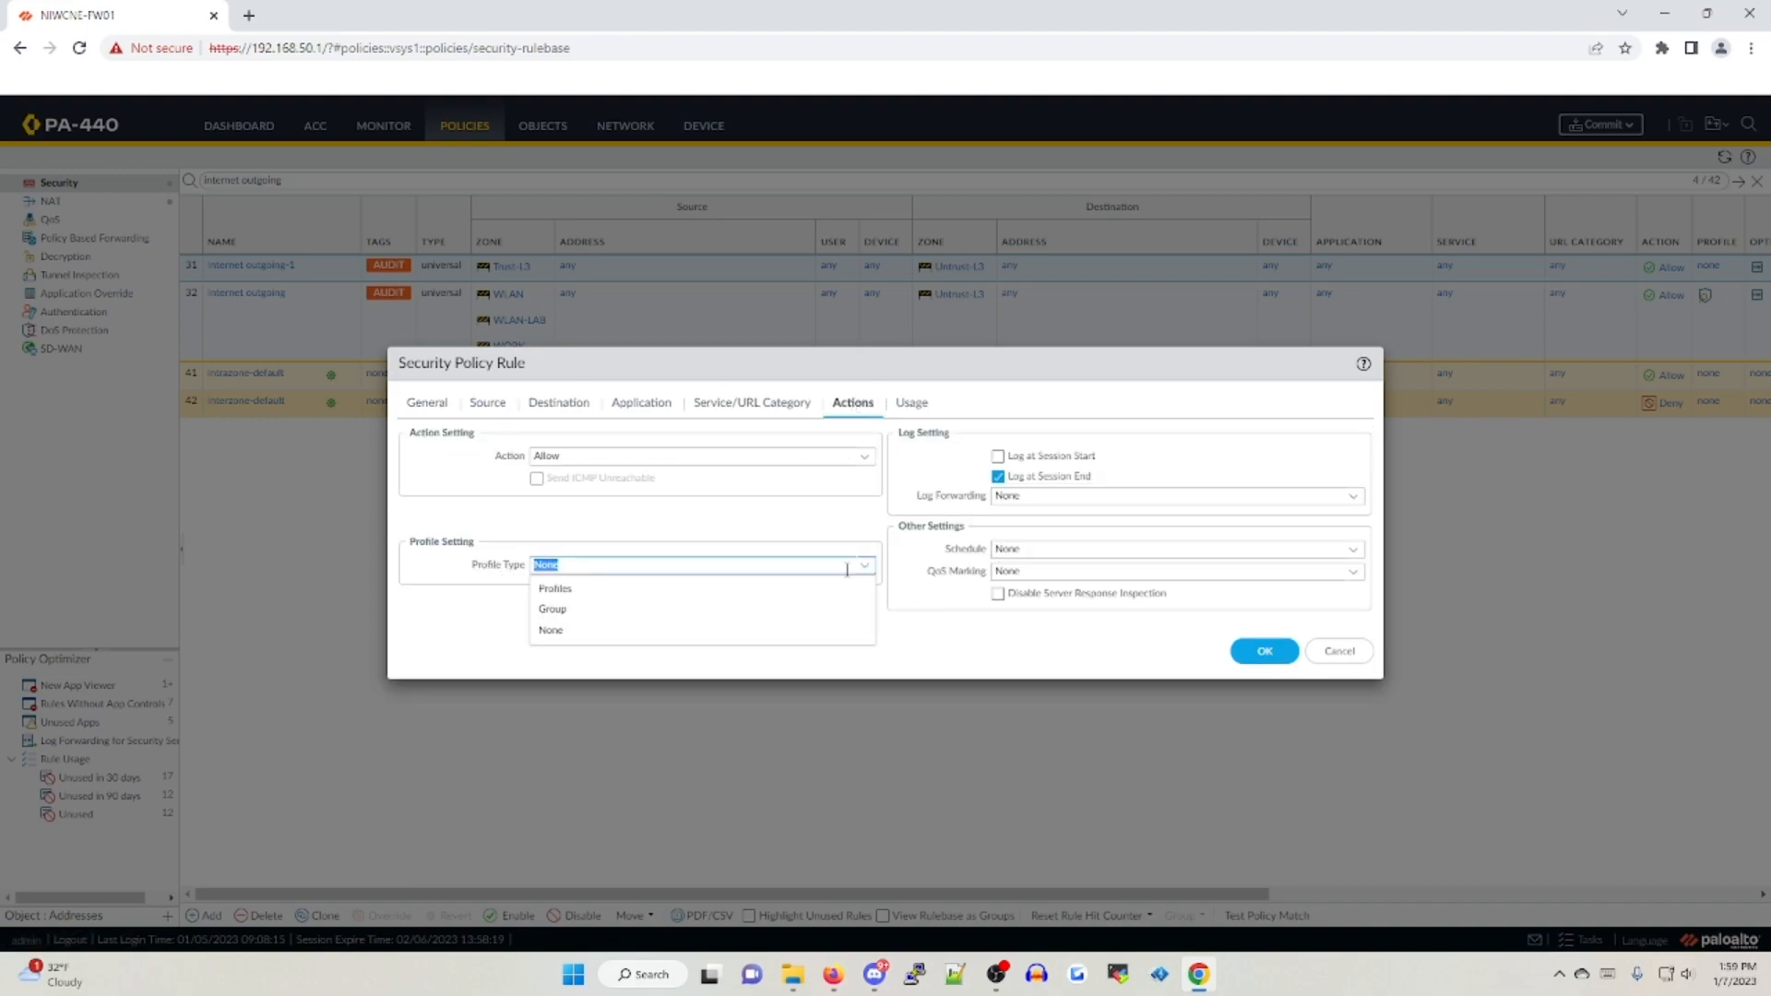
pyautogui.click(760, 589)
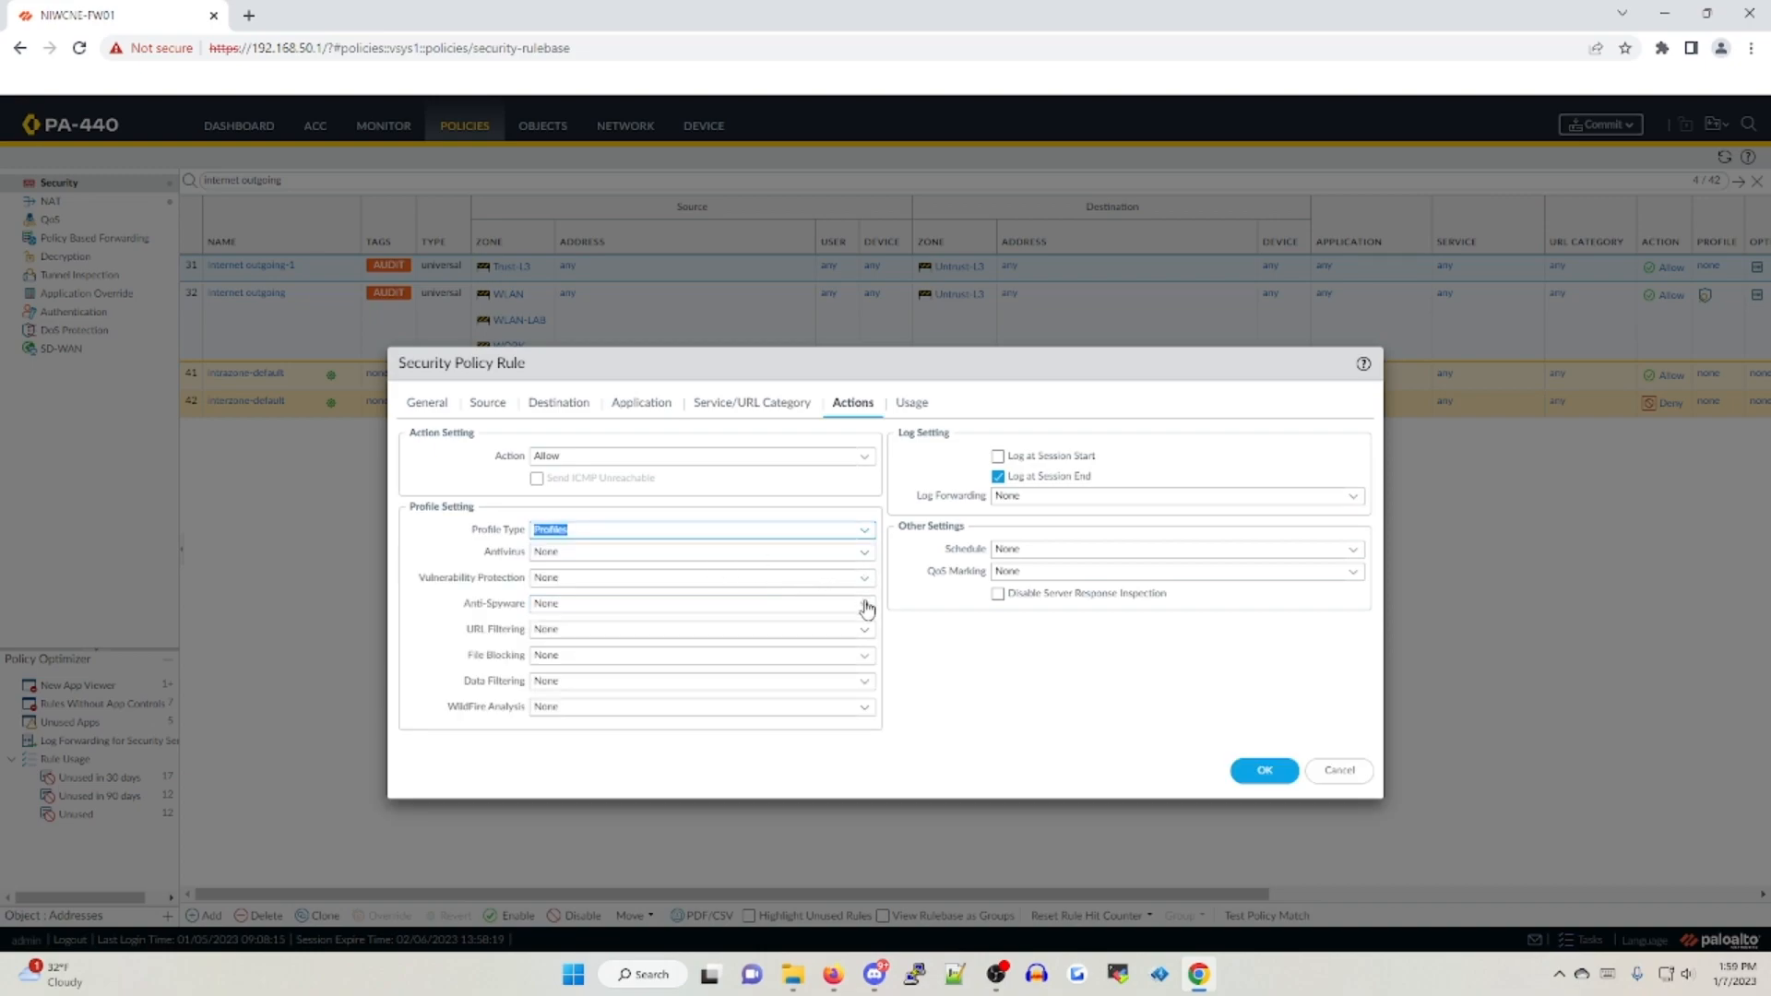
pyautogui.click(864, 579)
pyautogui.click(883, 625)
pyautogui.click(865, 604)
pyautogui.click(617, 711)
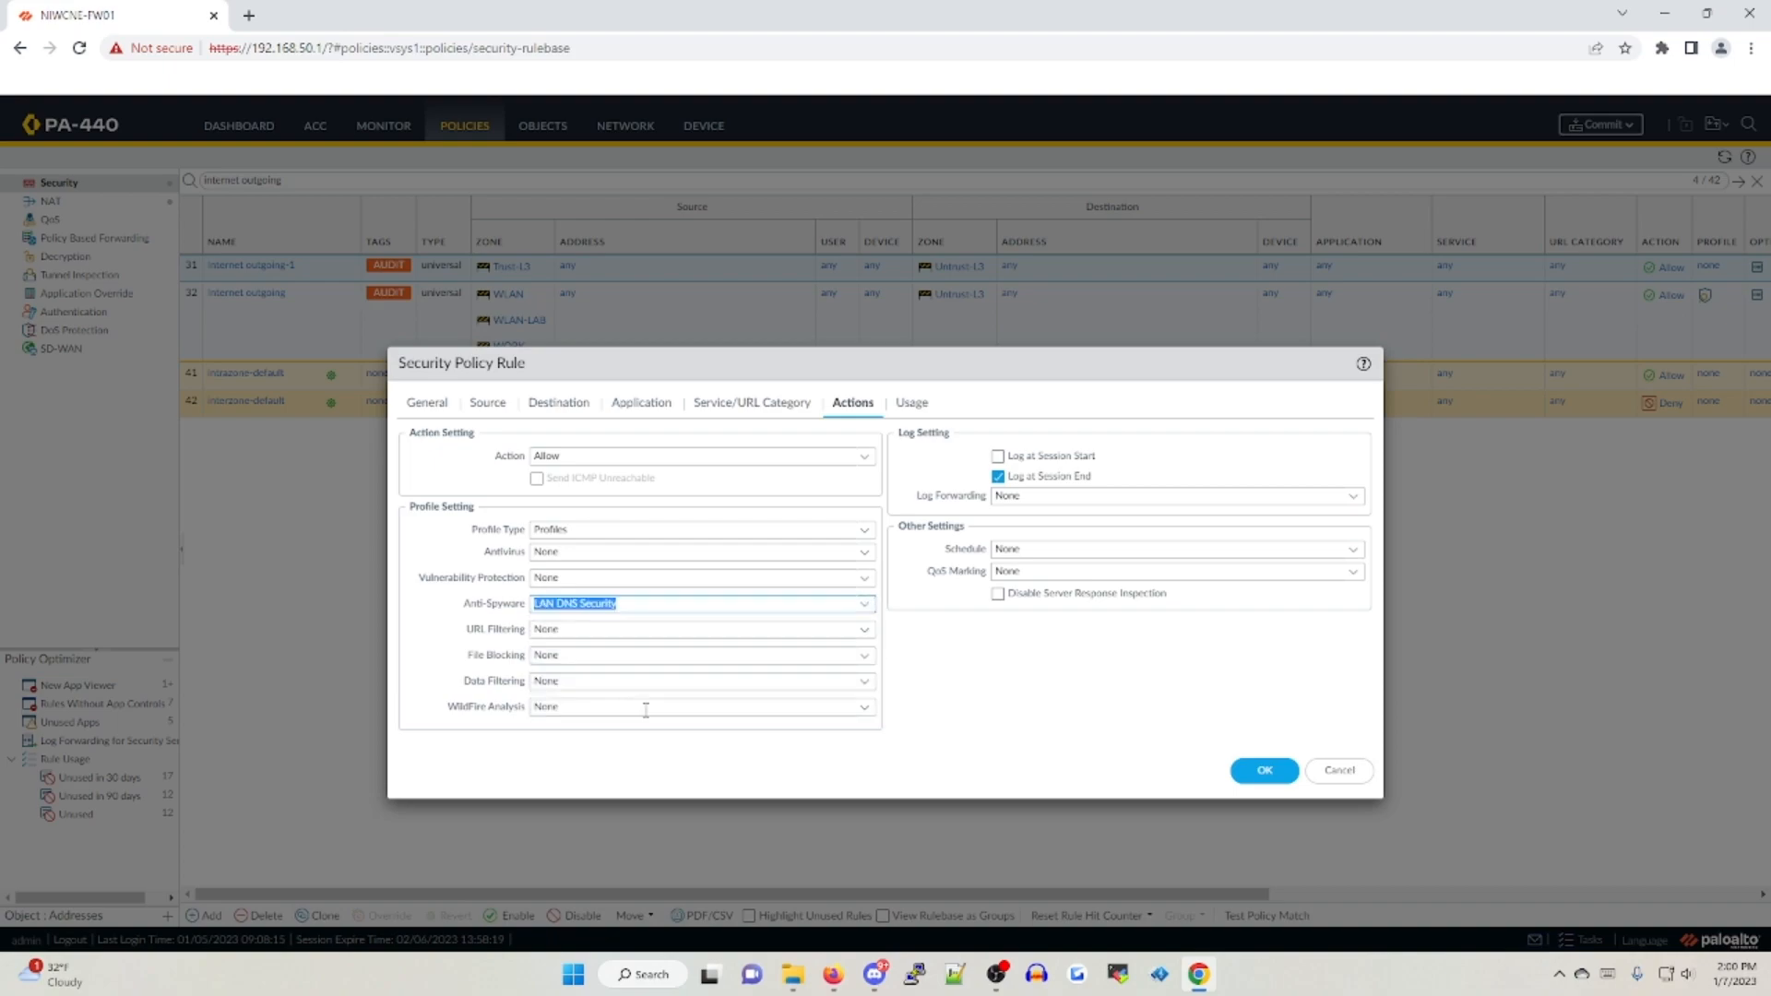
pyautogui.click(865, 630)
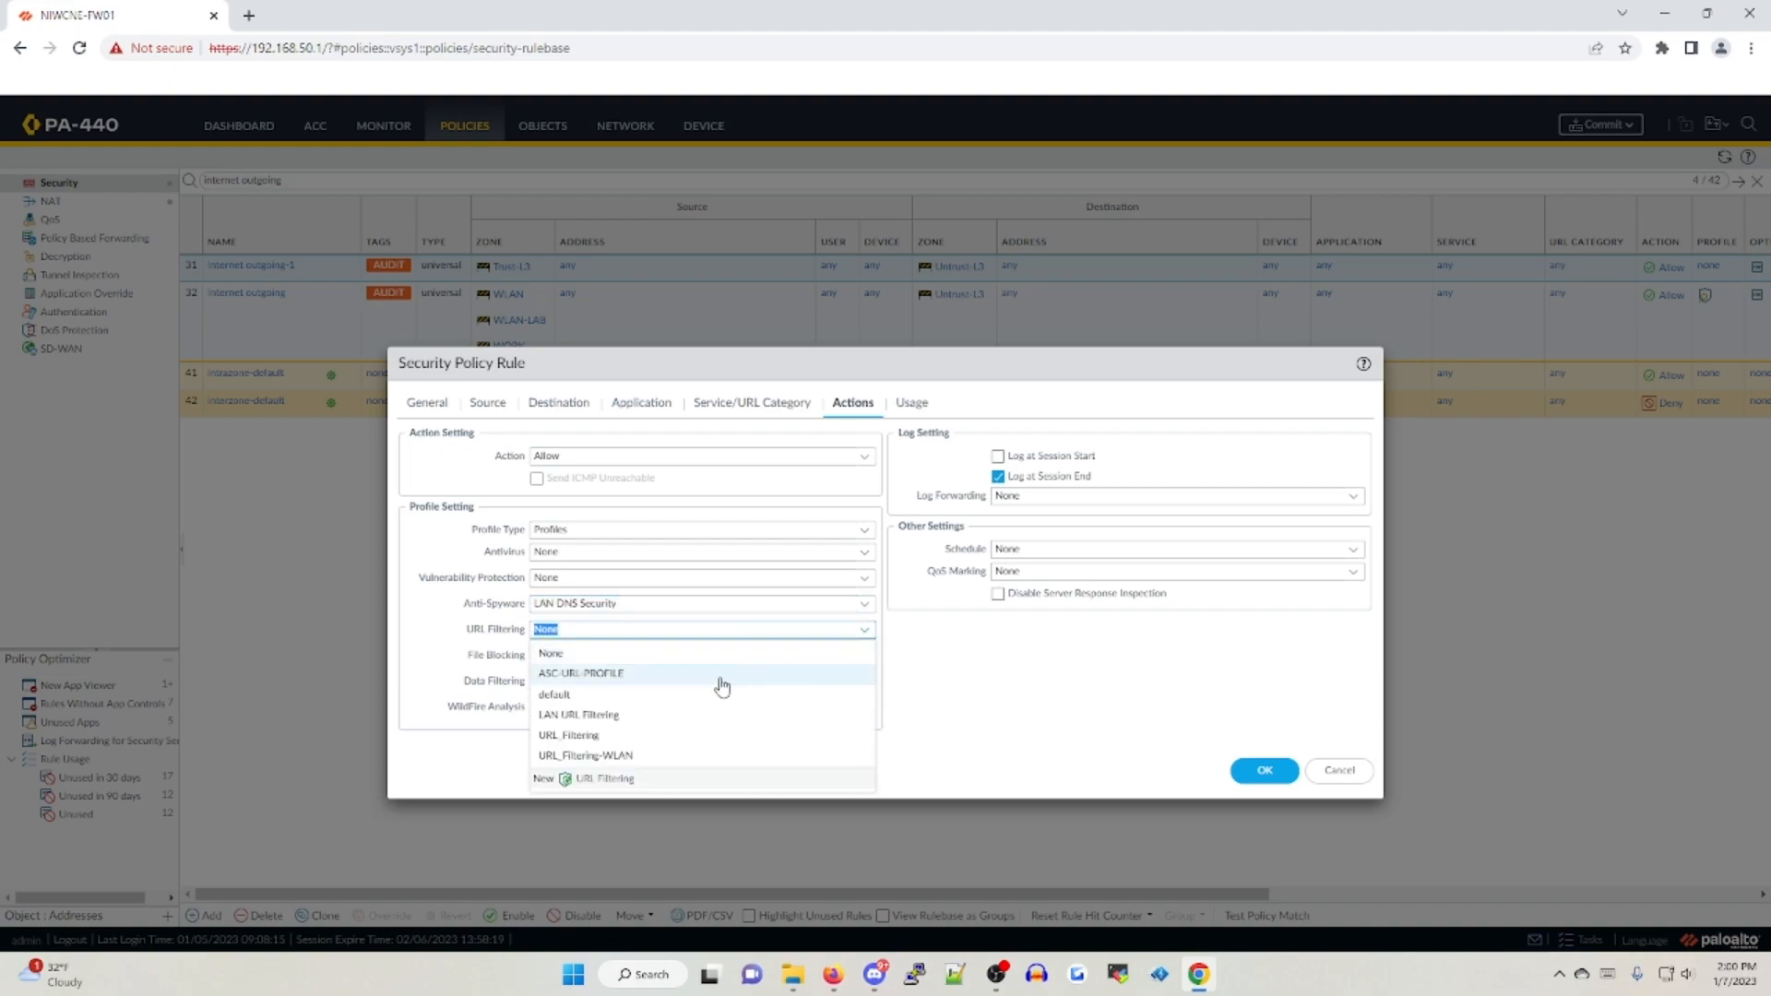
pyautogui.click(623, 717)
# Rename the cloned "Internet outgoing-1" rule as LAN-APP-ID-001
pyautogui.click(446, 408)
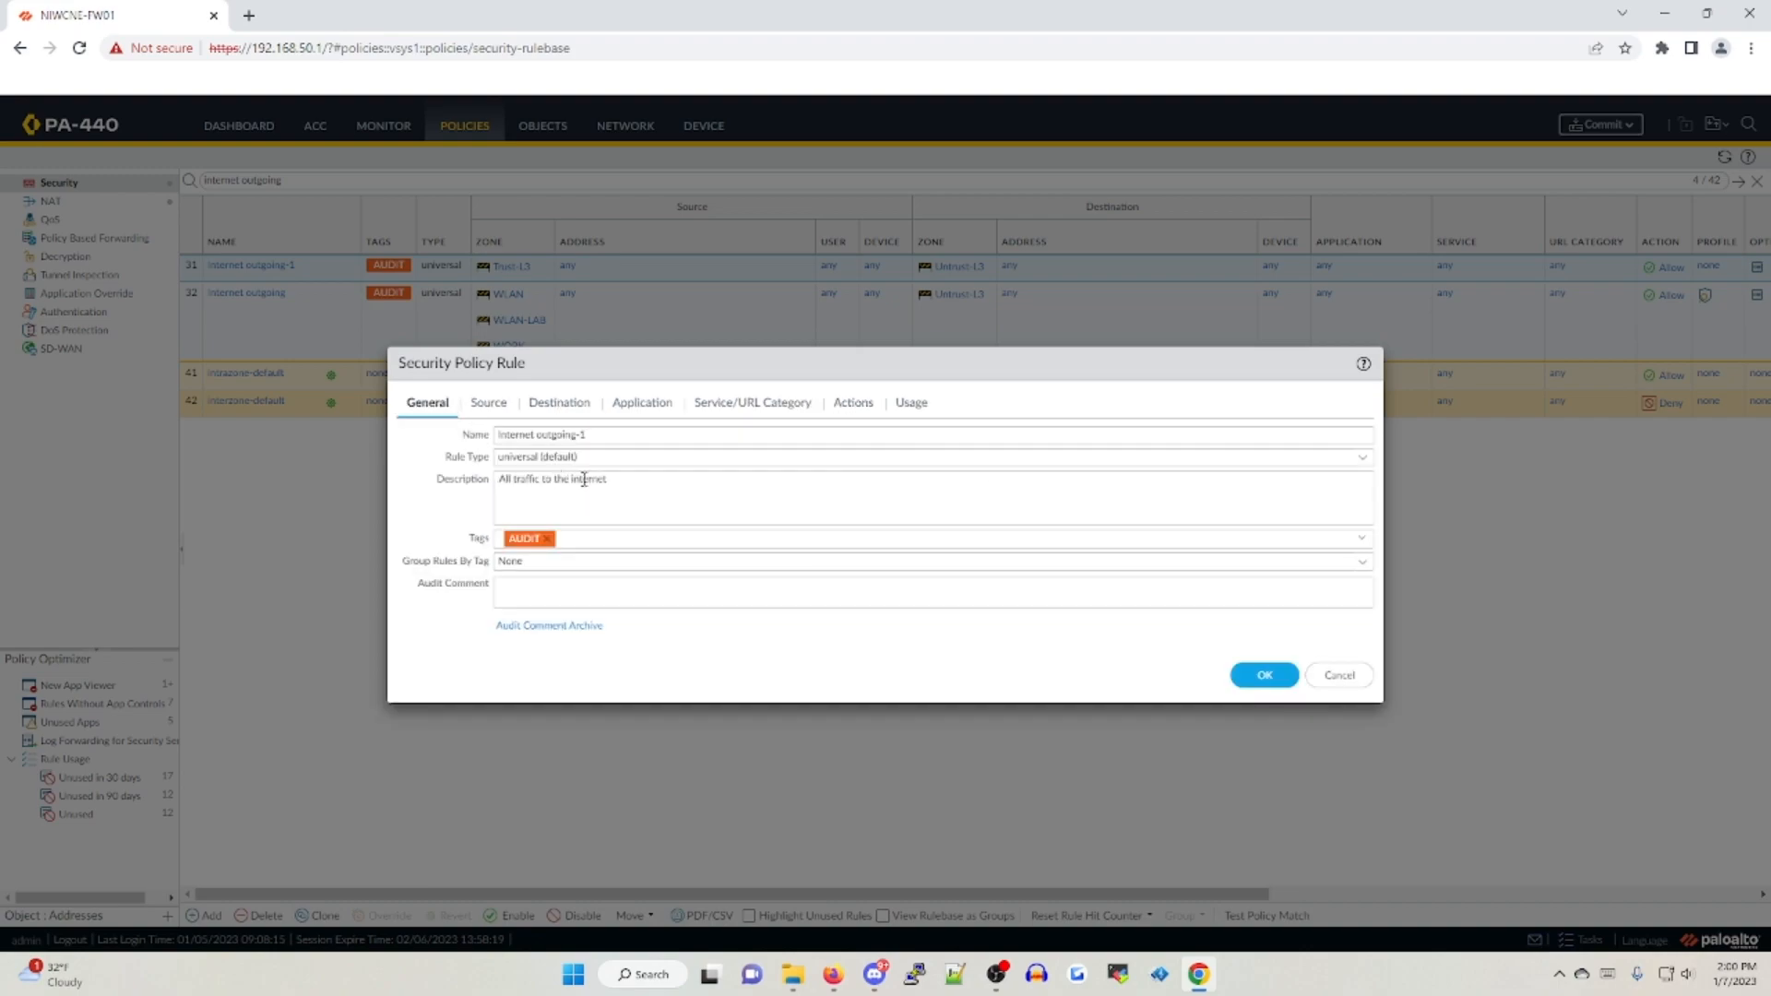
pyautogui.moveTo(682, 481); pyautogui.dragTo(399, 472)
pyautogui.tripleClick(626, 433)
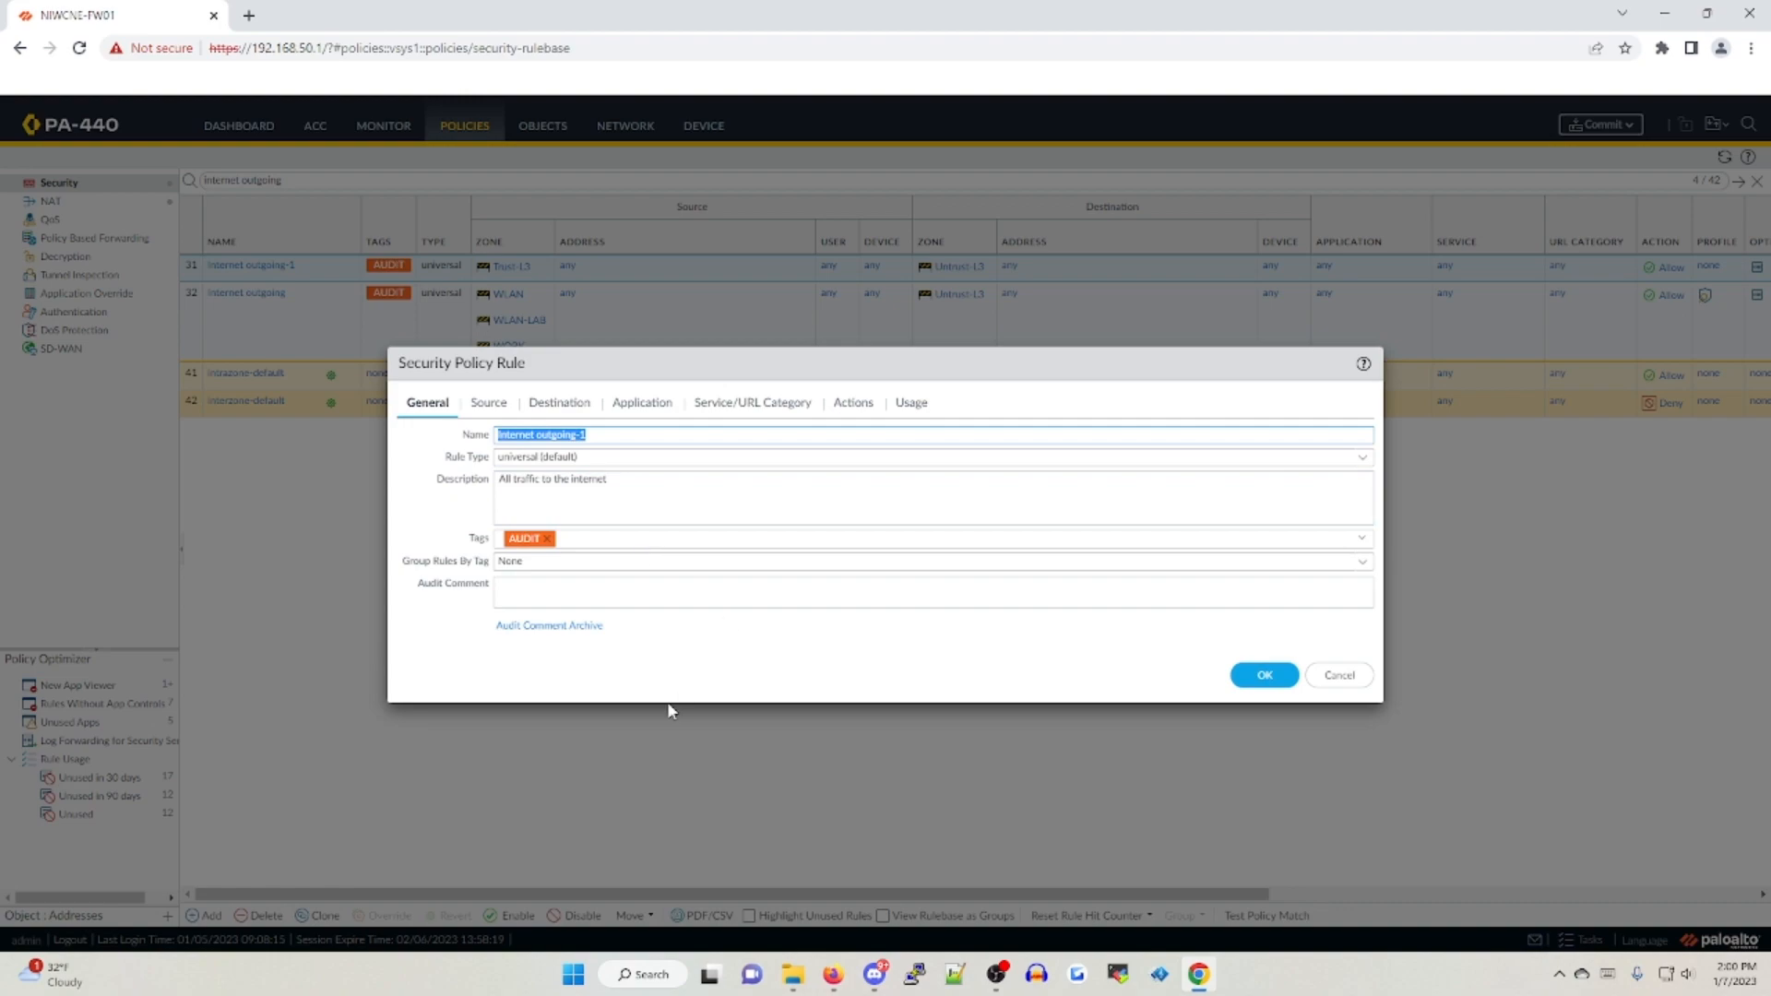
pyautogui.write('LAN-')
pyautogui.write('APP-ID-001')
# Extend the rule's description to "All traffic to the internet filtered after a week worth of data" and remove its AUDIT tag
pyautogui.click(670, 487)
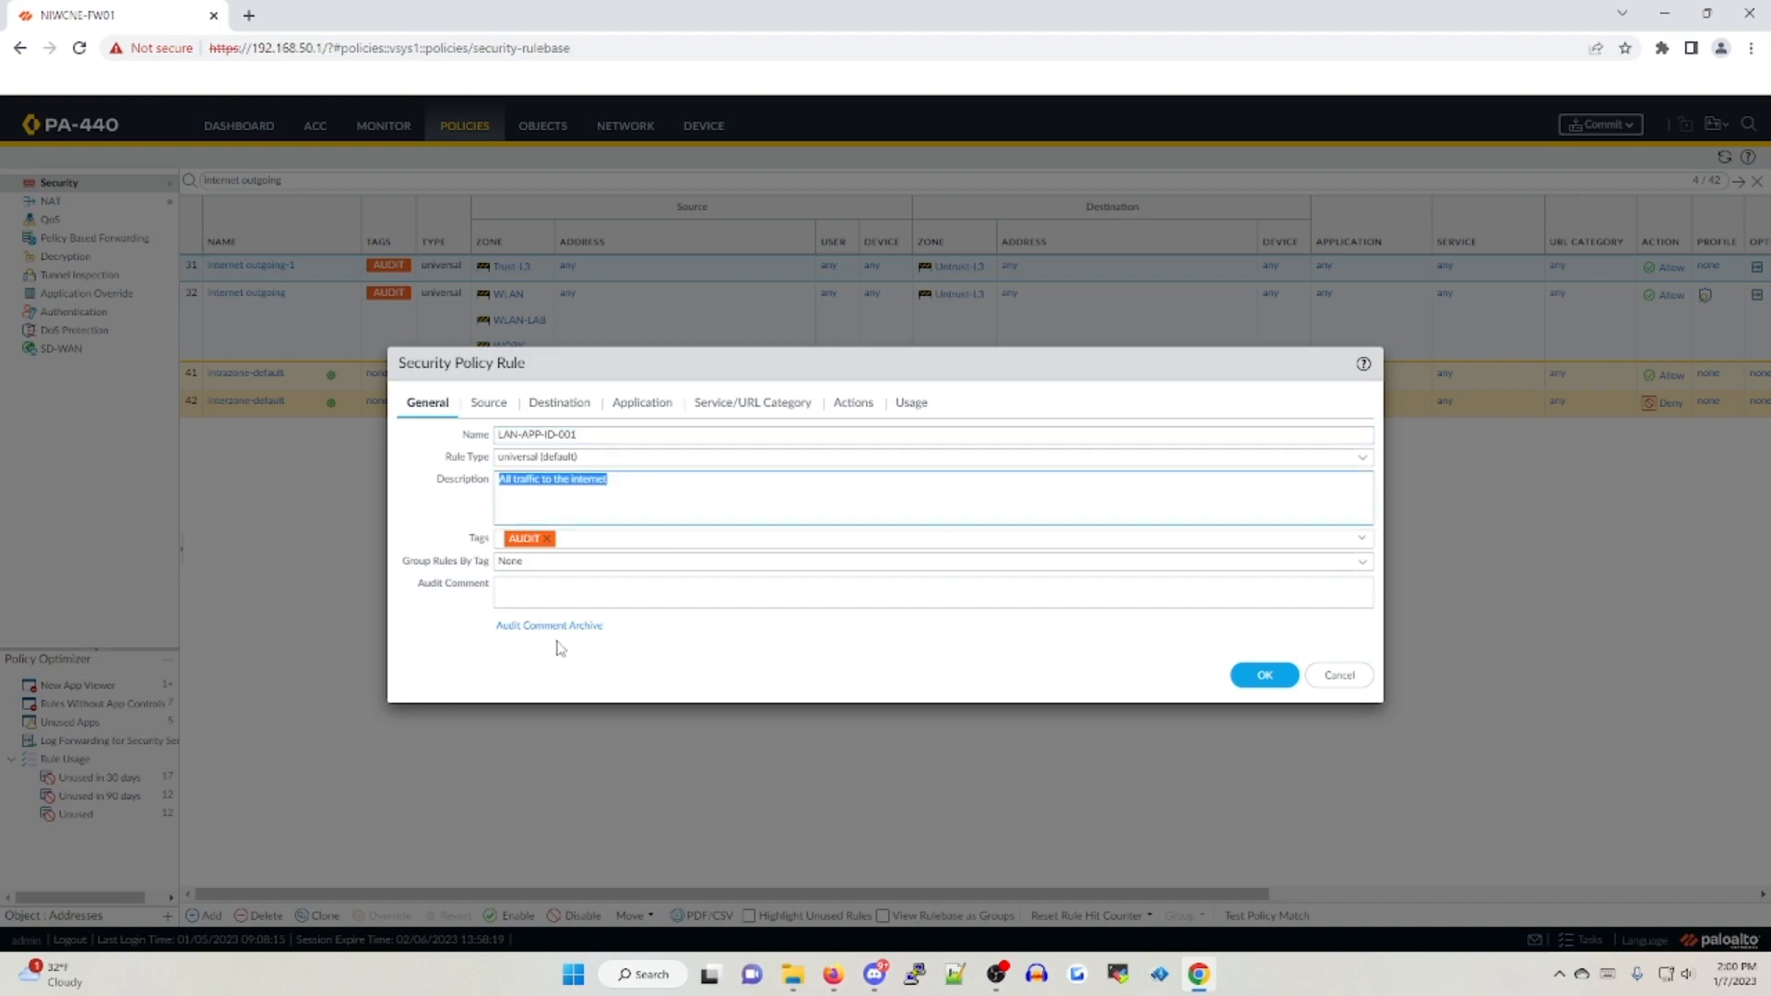
pyautogui.click(628, 514)
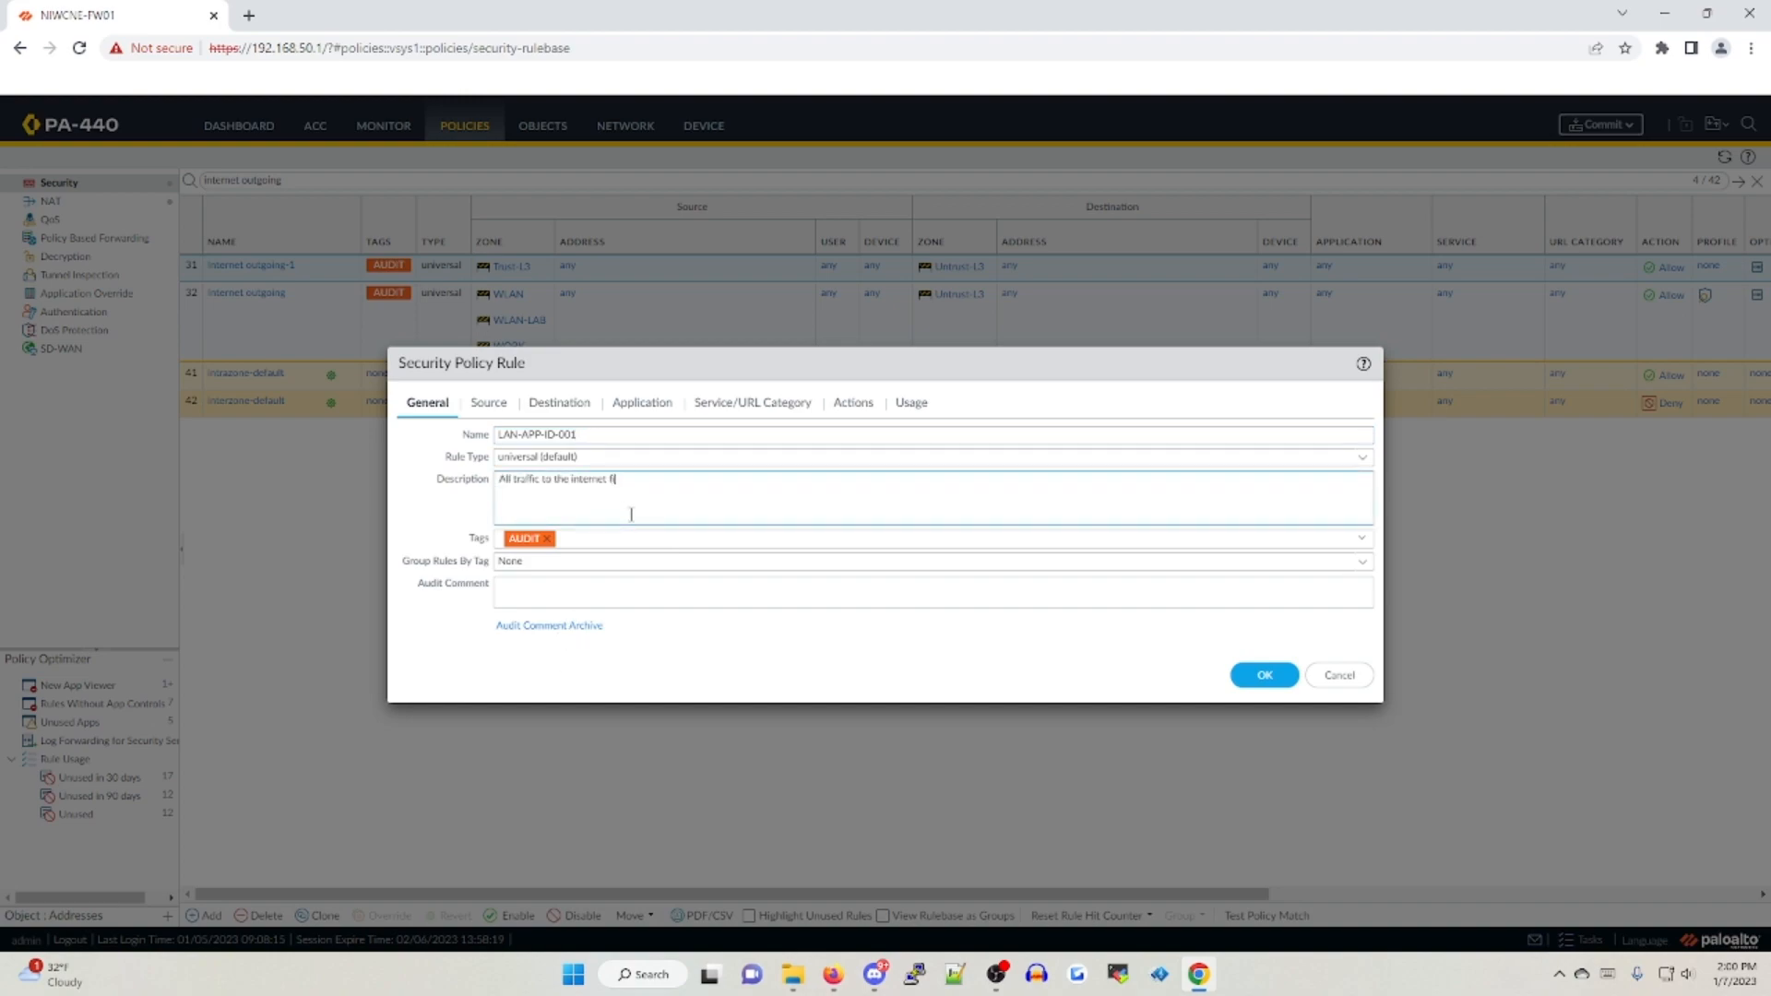
pyautogui.write('filtered after a week worth of data')
pyautogui.click(547, 538)
pyautogui.click(1265, 675)
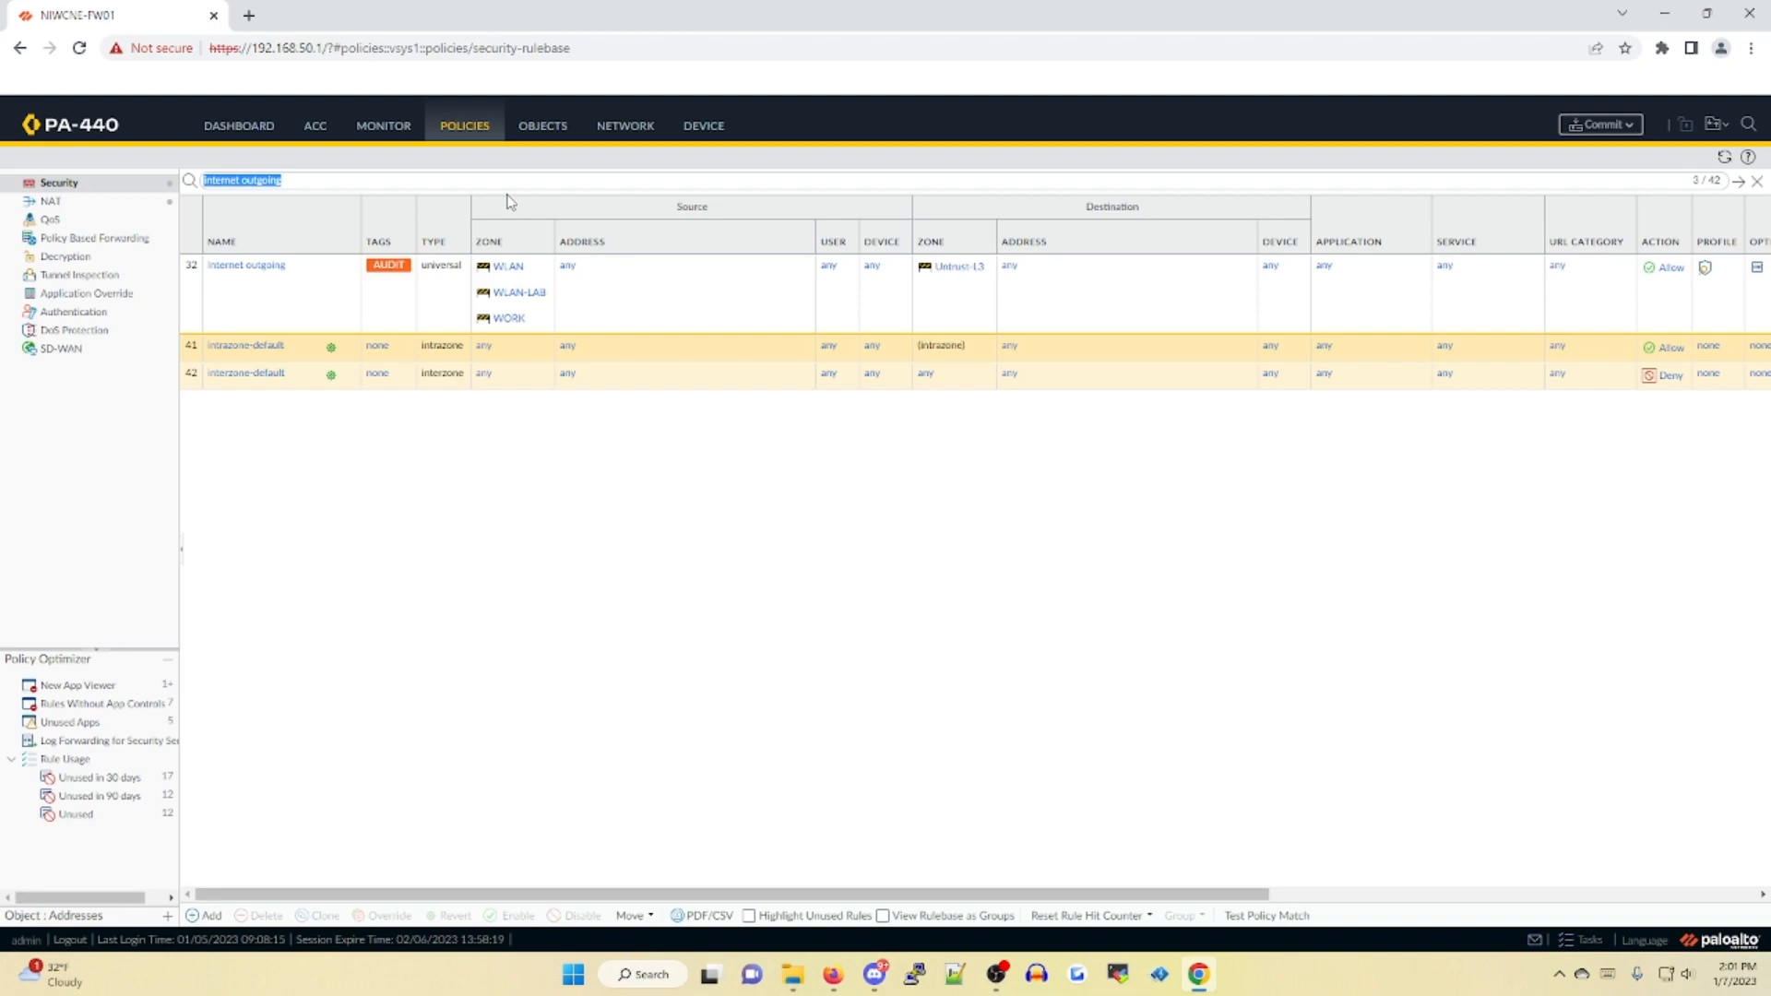
# Filter the security rules by "LAN-APP" and check the general settings of the LAN-APP-ID-001 rule
pyautogui.write('LAN-APP')
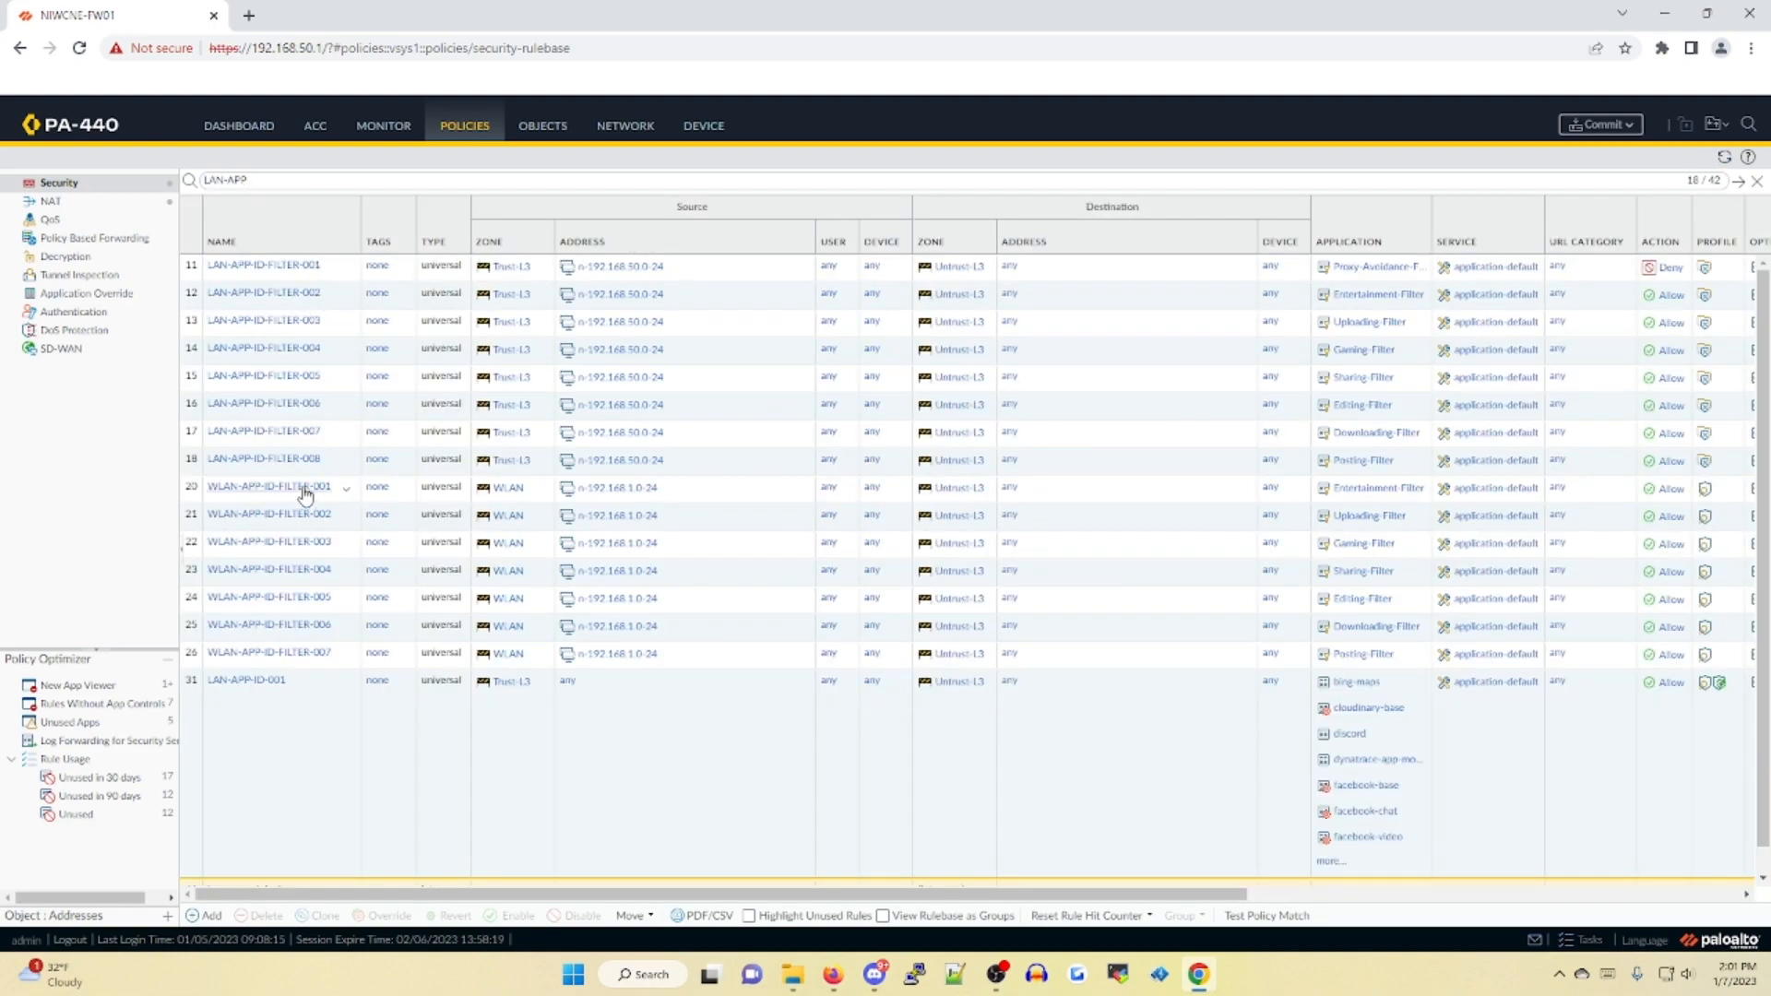
pyautogui.click(270, 682)
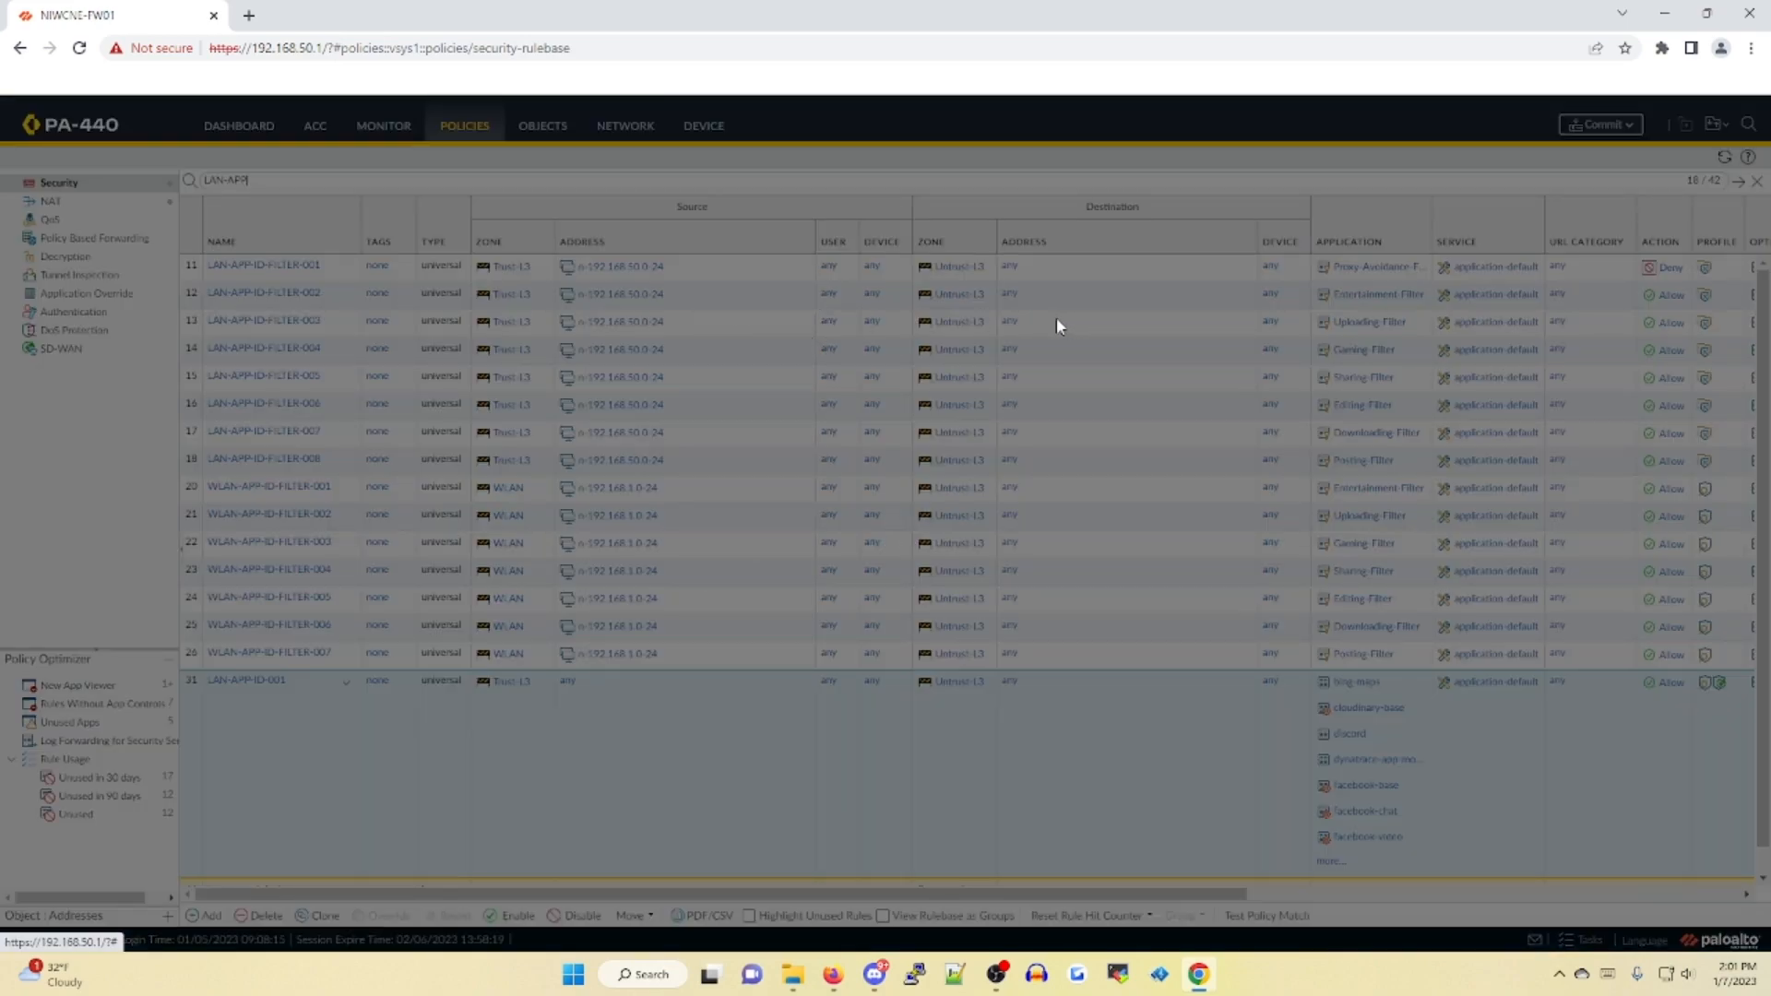
pyautogui.click(1277, 673)
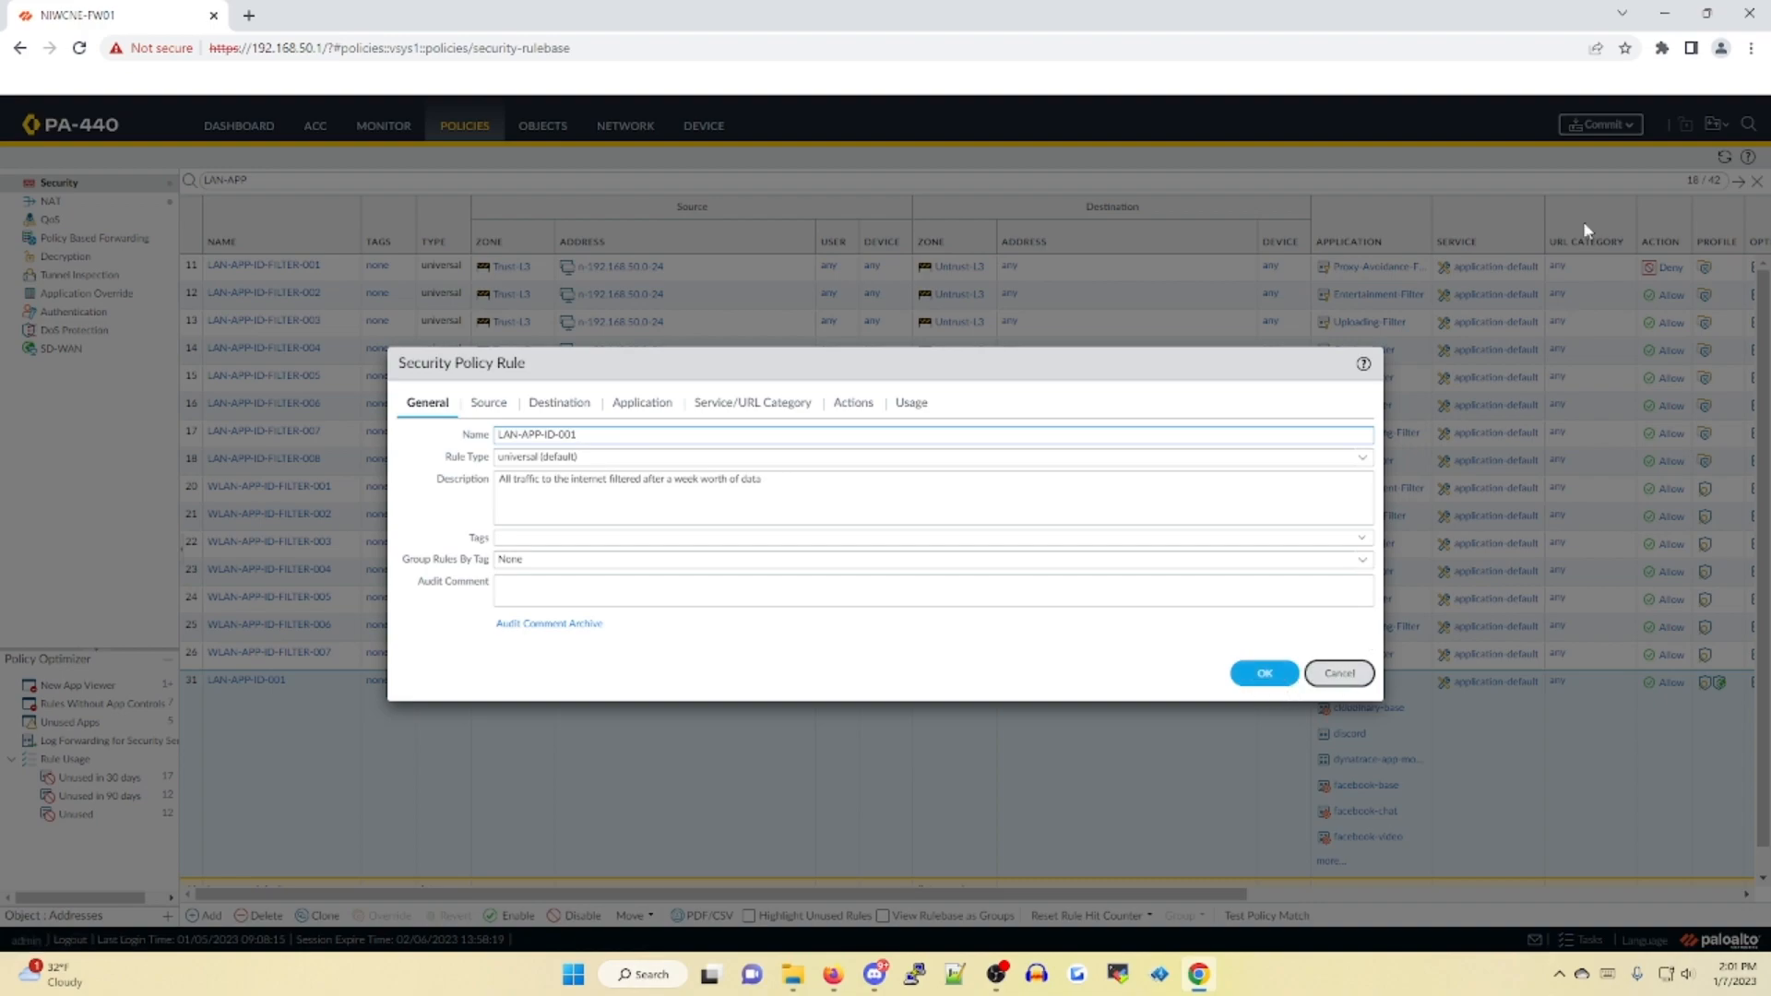
# Commit the policy and object changes made by admin to the running configuration
pyautogui.click(1594, 124)
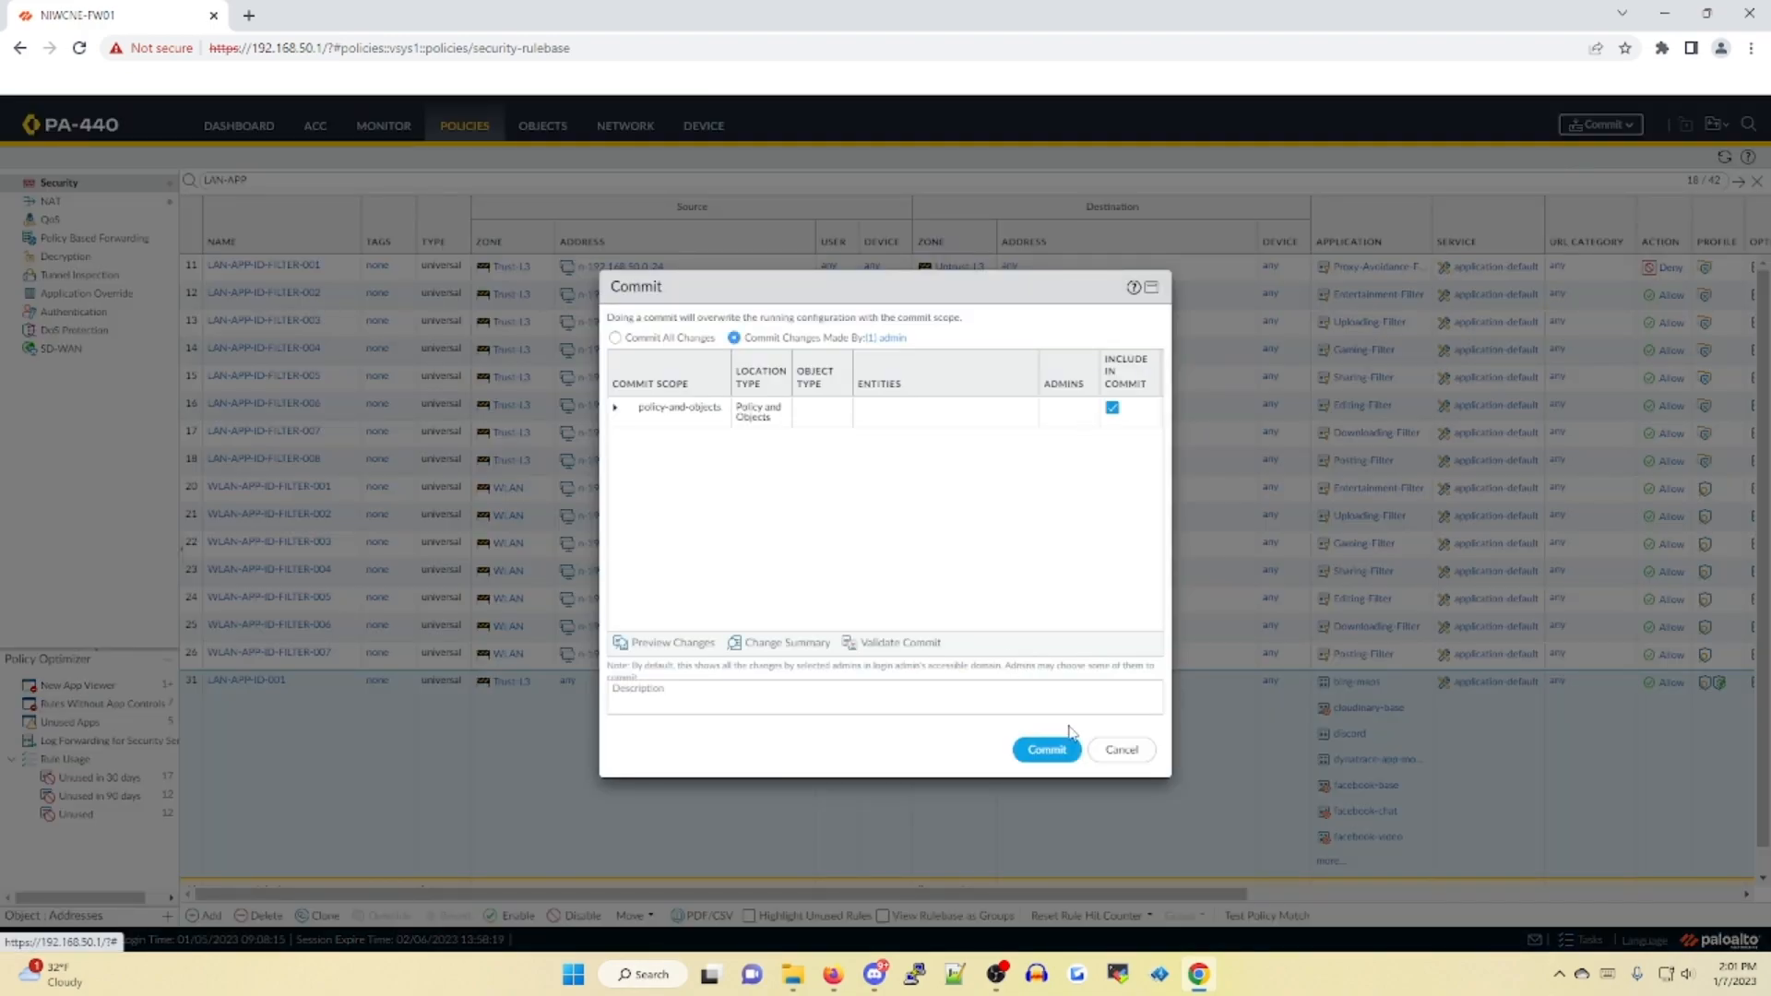
pyautogui.click(1043, 749)
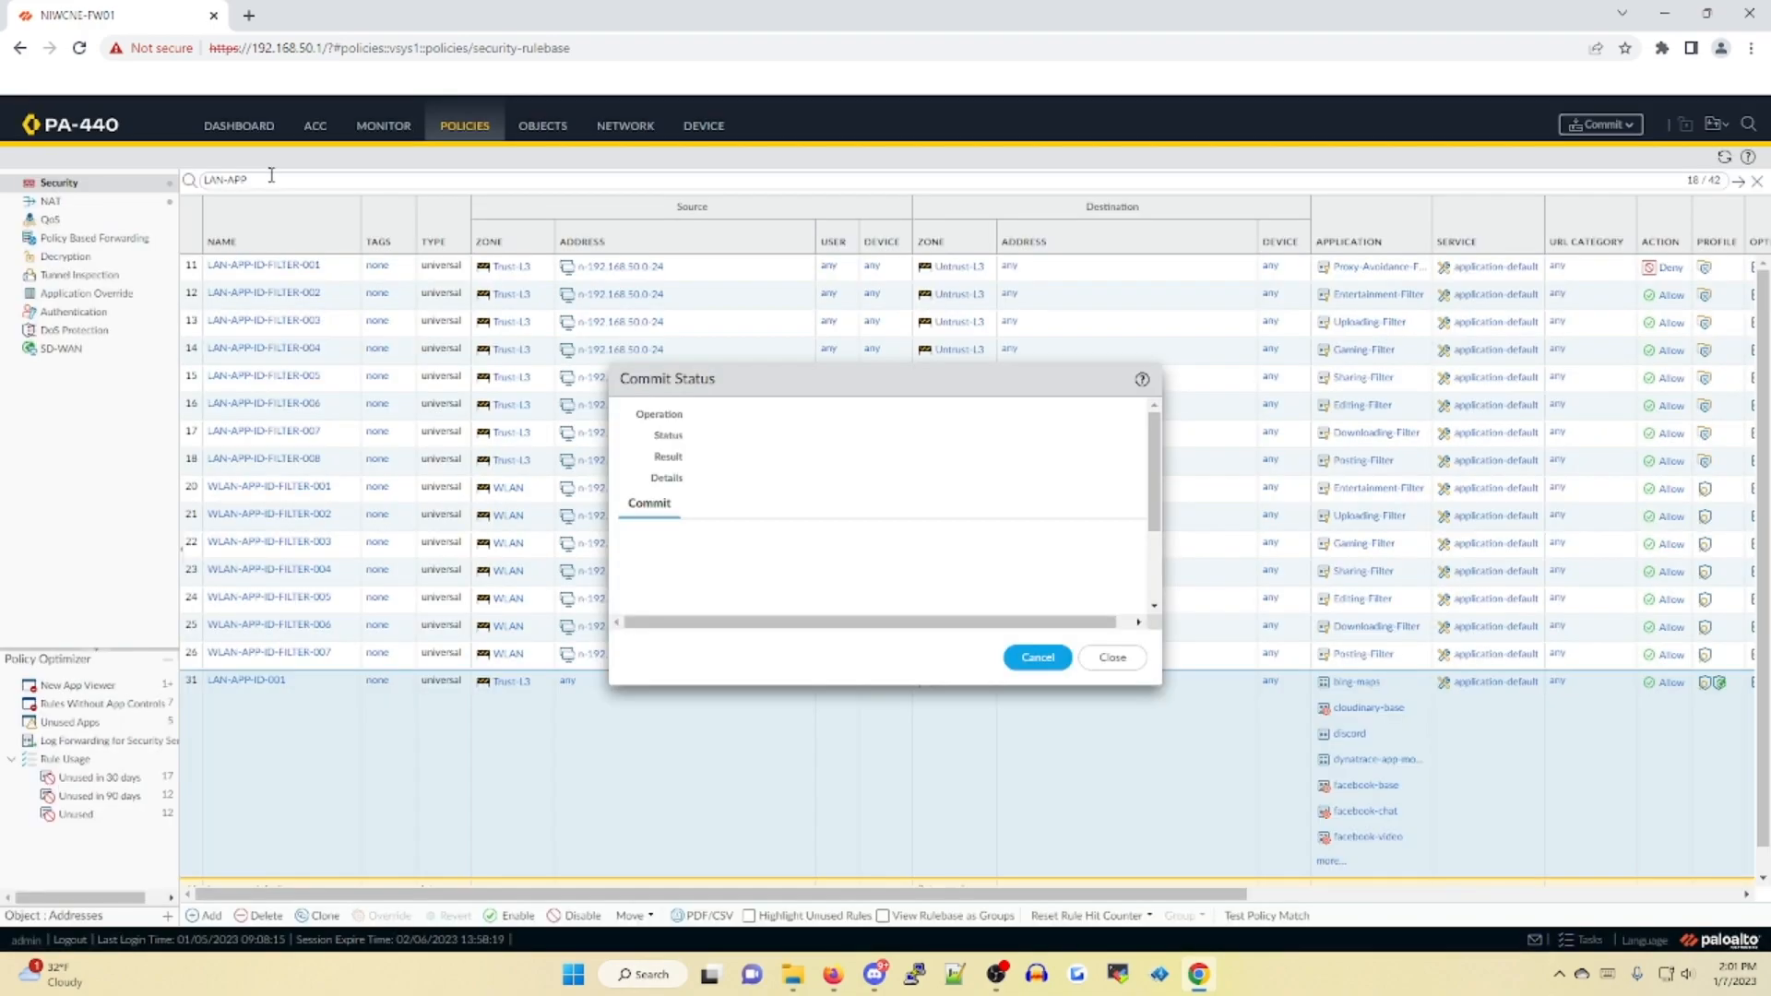